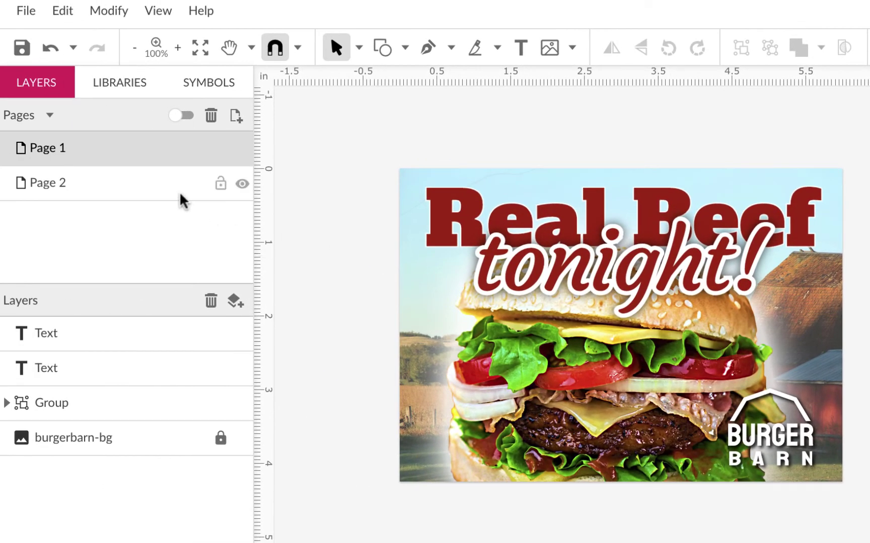
Step: View page 2 of the postcard design, and return to page 1
click(166, 190)
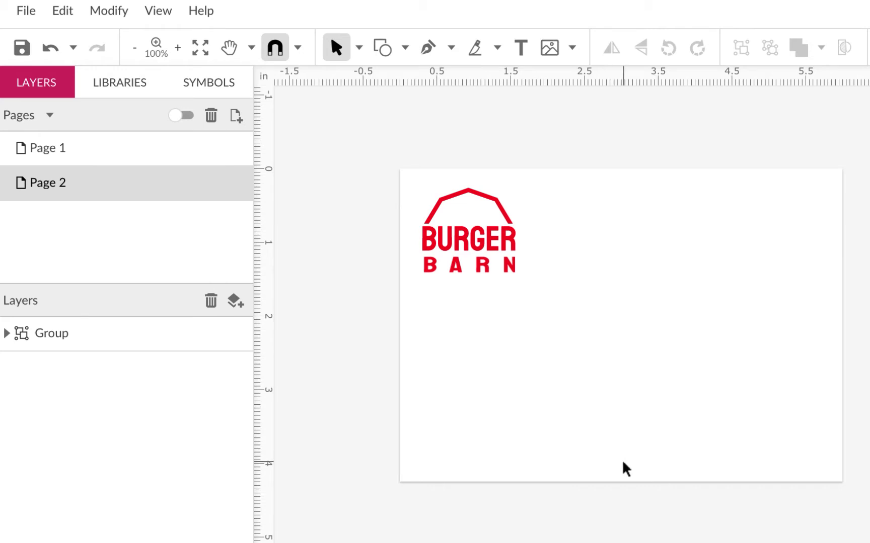
click(188, 154)
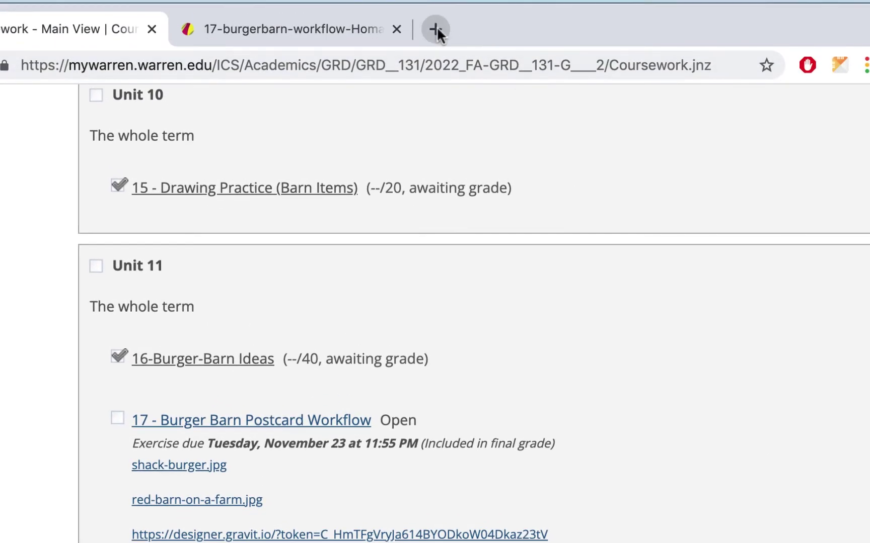
Step: Open photopea.com in a new browser tab
click(435, 29)
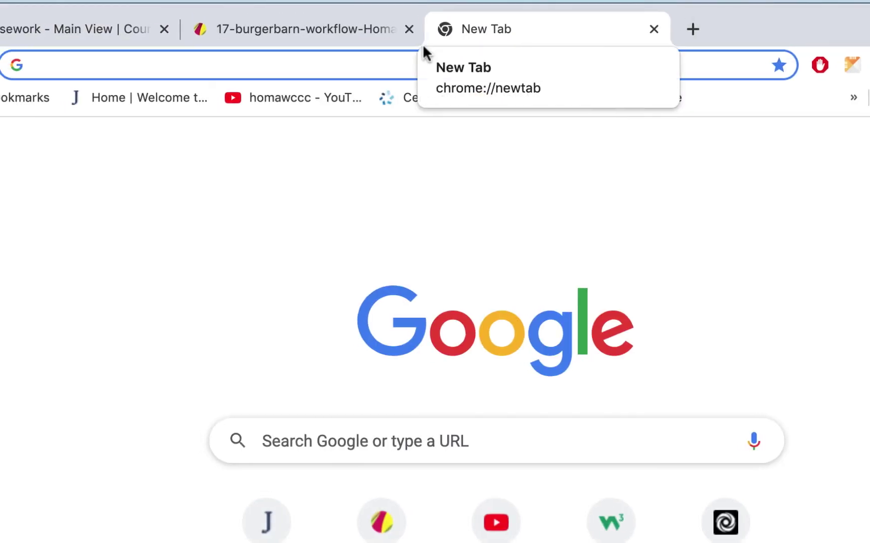
text(photopea.com)
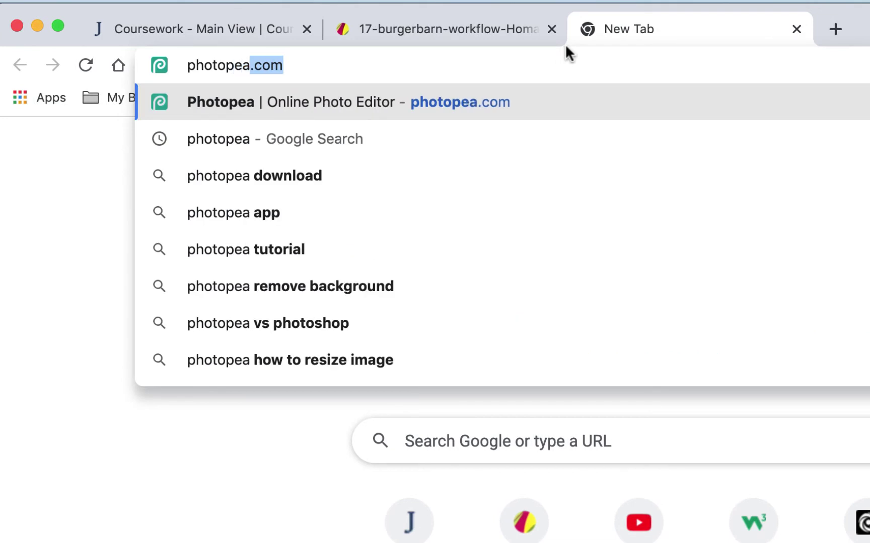
click(398, 105)
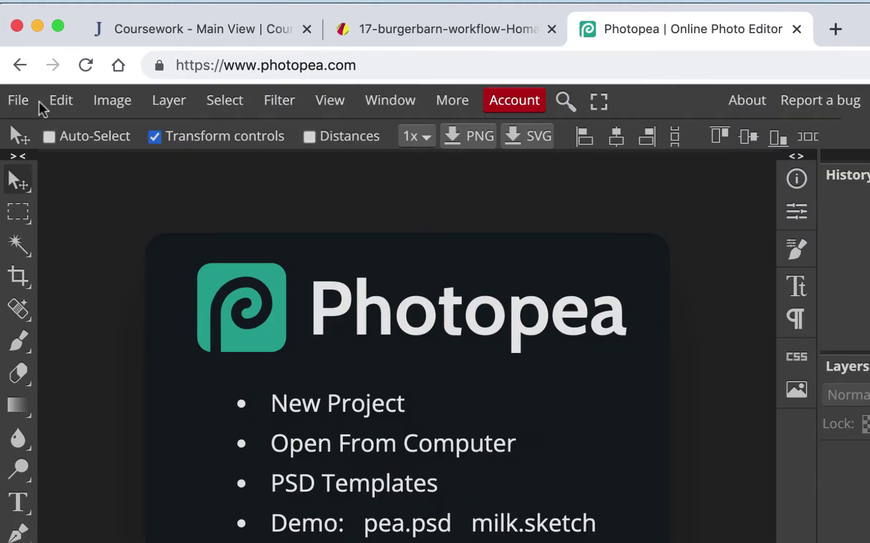
Step: Start a new project with the units in inches and a width of 6 inches
click(19, 107)
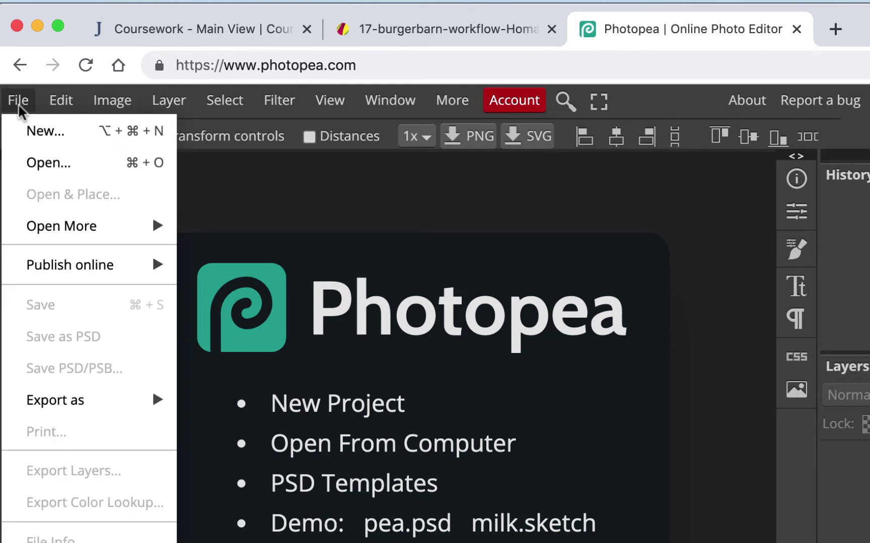
click(24, 139)
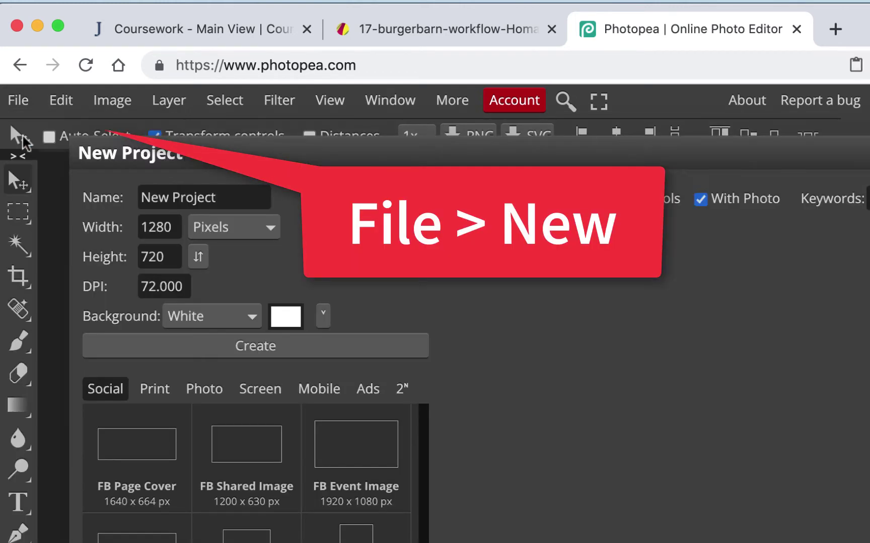
click(269, 229)
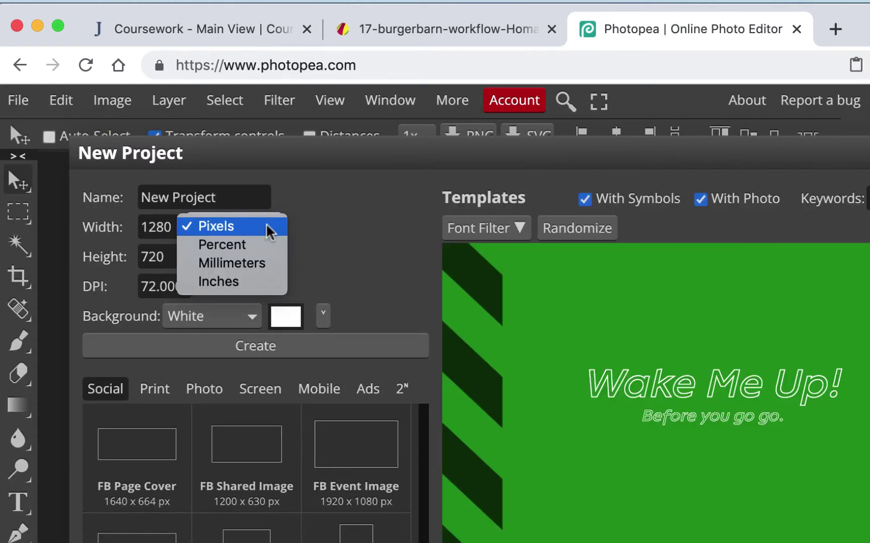
click(256, 282)
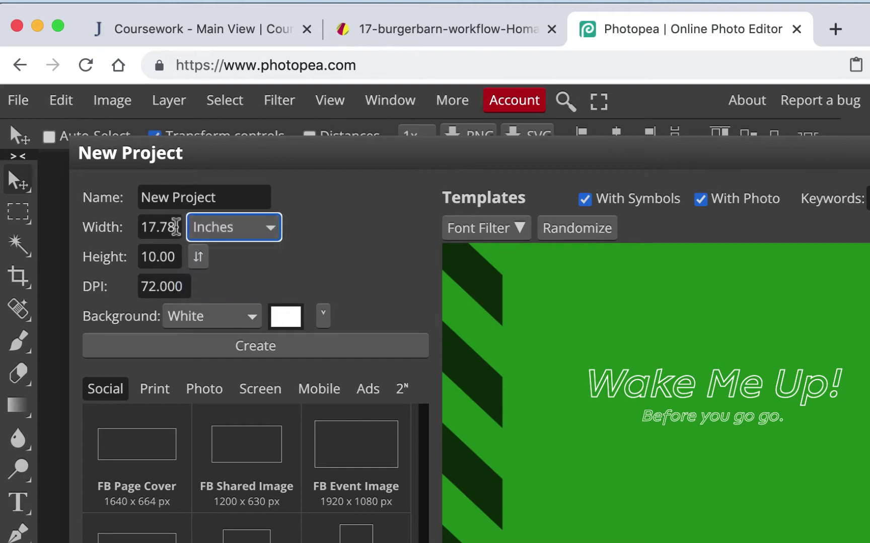
drag(176, 226, 93, 219)
text(6)
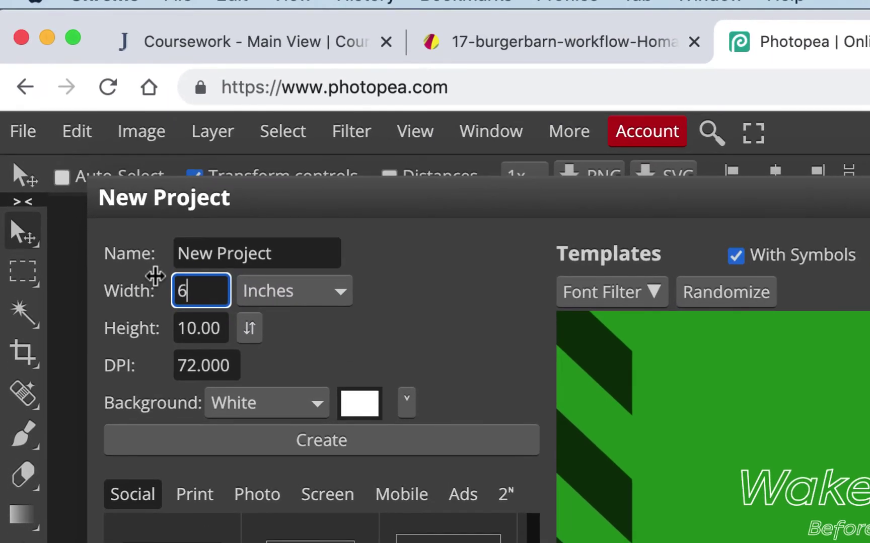
click(603, 51)
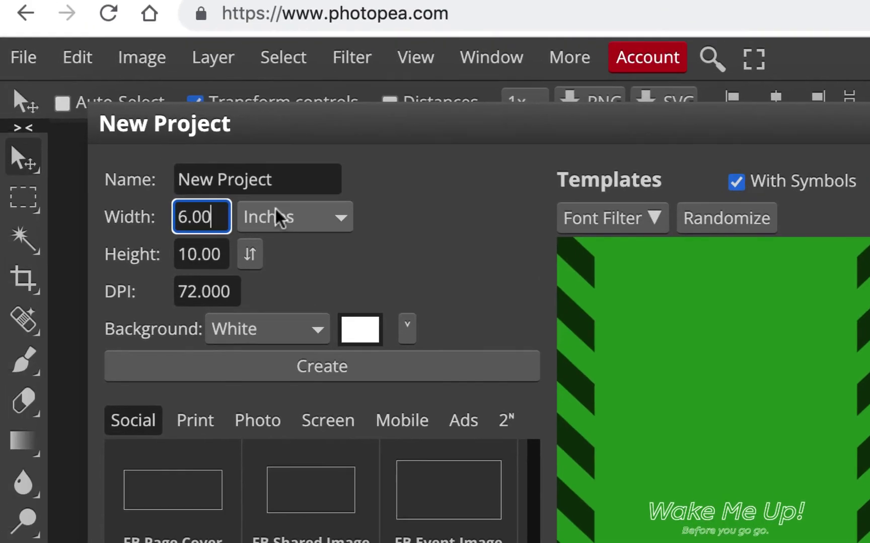
Step: Set the new project's height to 4.25 inches and resolution to 300 DPI, and create it
double_click(179, 254)
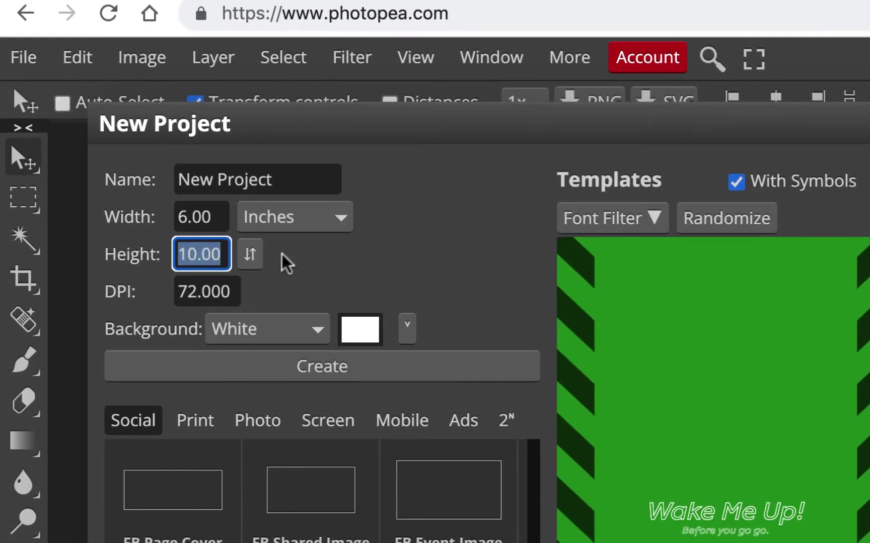
text(4.)
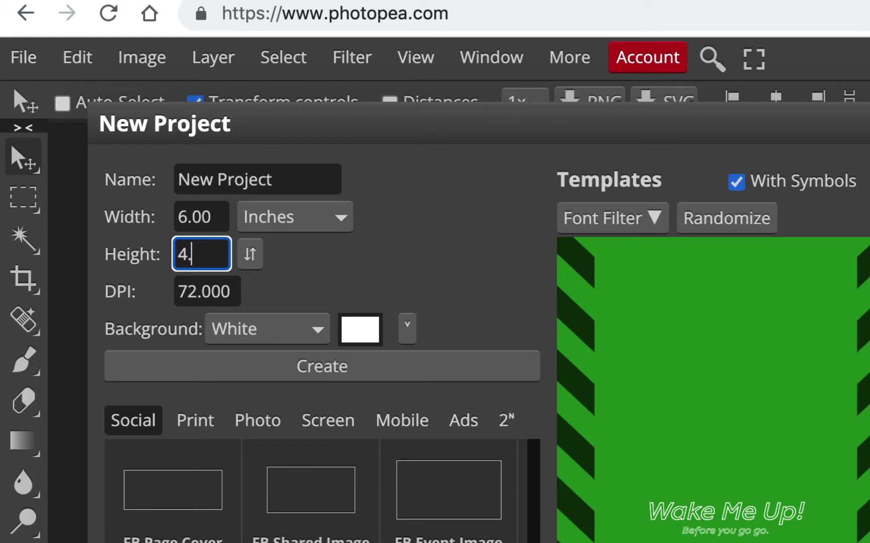
text(25)
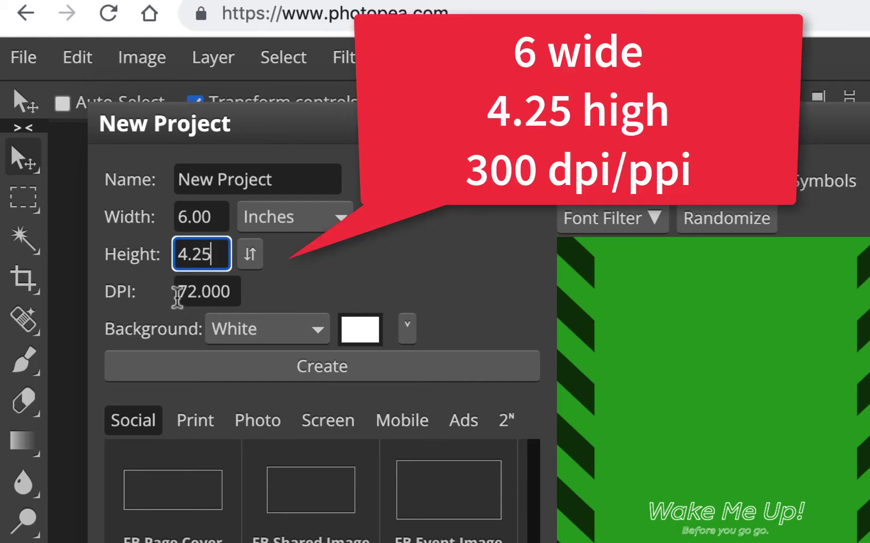
drag(177, 295, 268, 295)
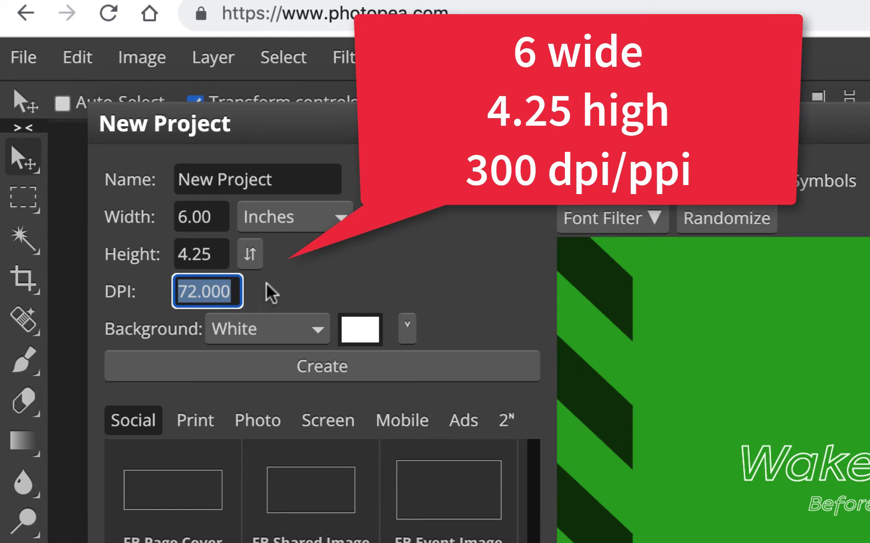
text(33)
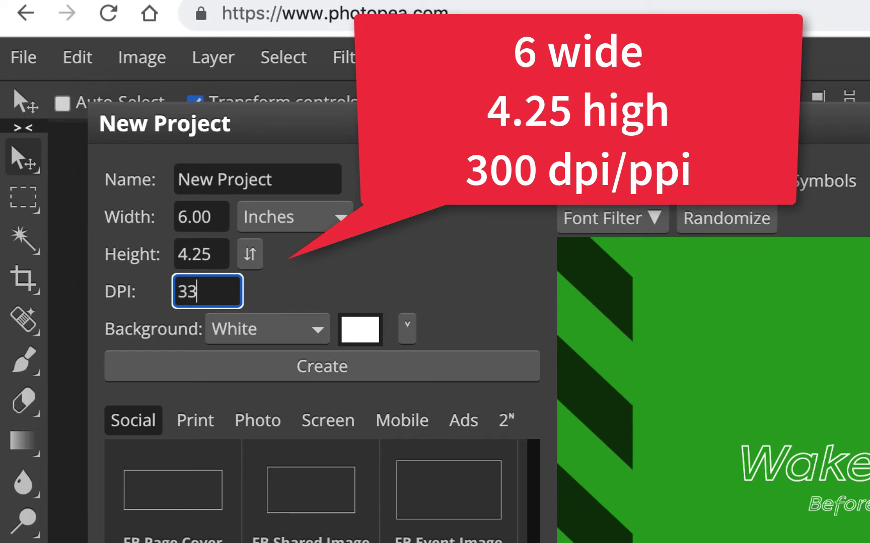
key(BackSpace)
text(00)
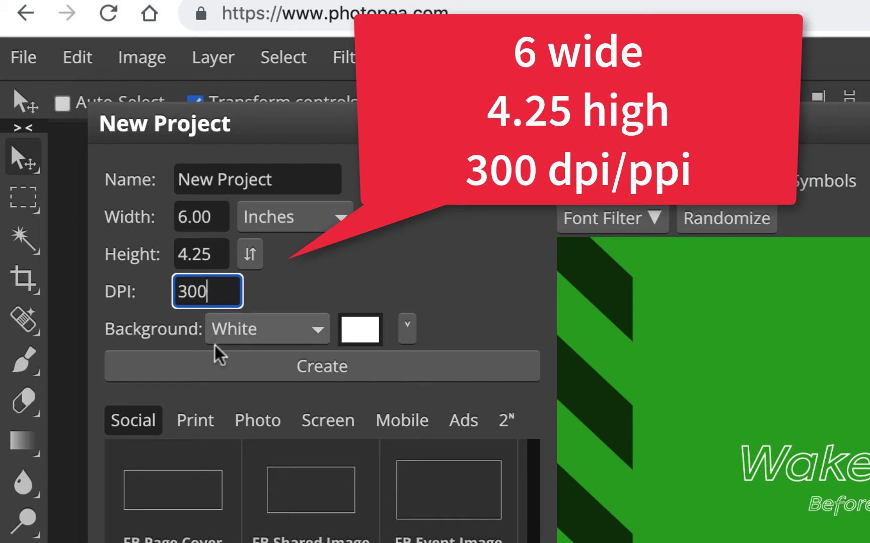
click(336, 375)
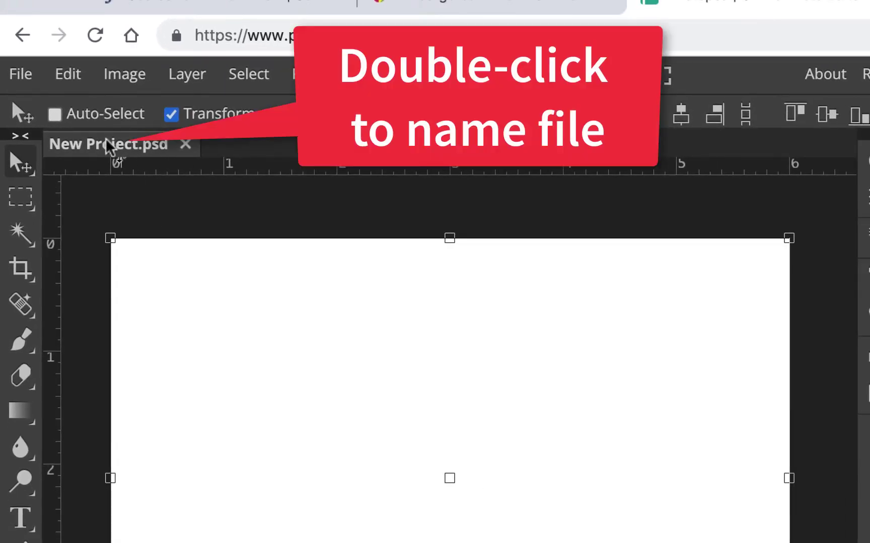
Step: Rename the new project as 17-burgerbarnbg
double_click(108, 144)
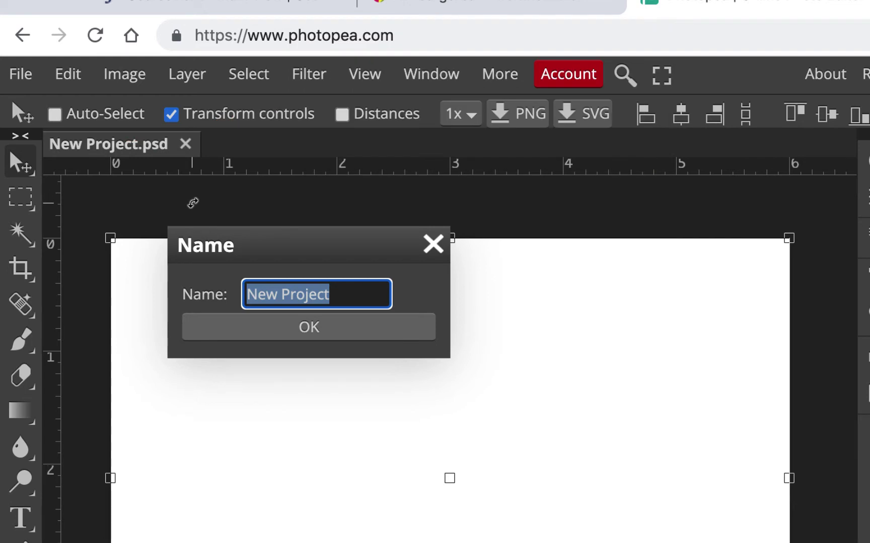
text(17)
text(-burgerba)
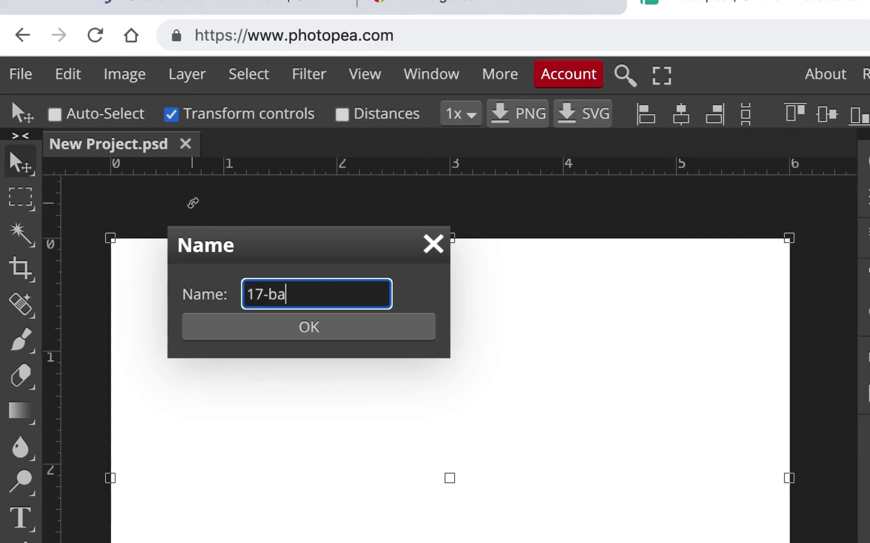
text(rnbg)
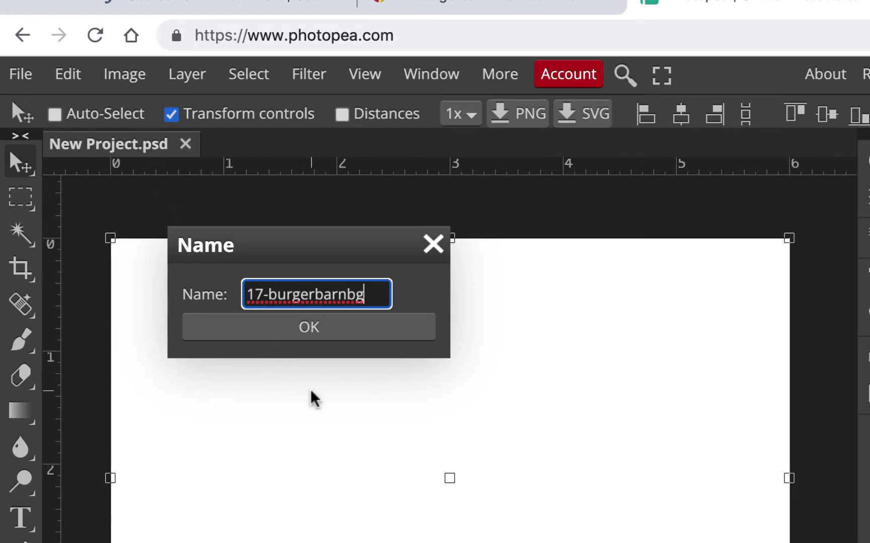
click(321, 333)
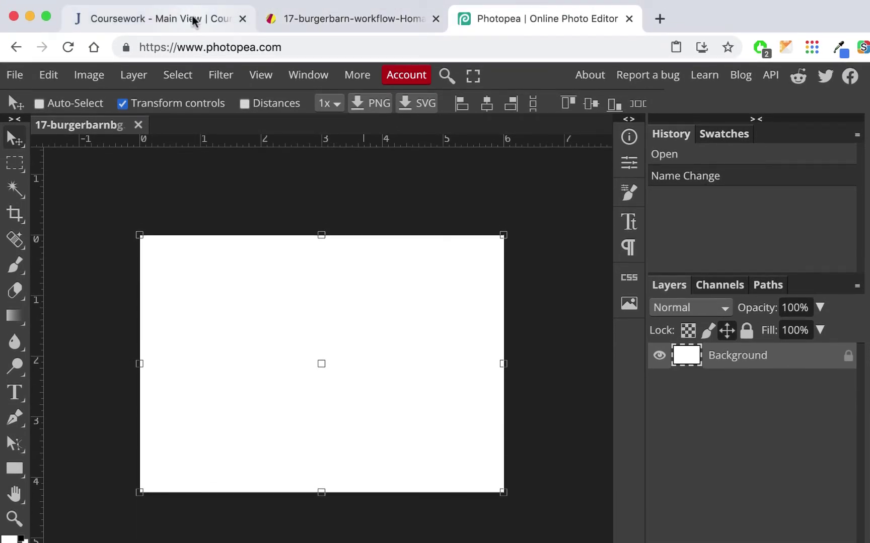
Step: Copy the red-barn-on-a-farm.jpg image linked under exercise 17 on the coursework page and paste it into the Photopea project
click(193, 22)
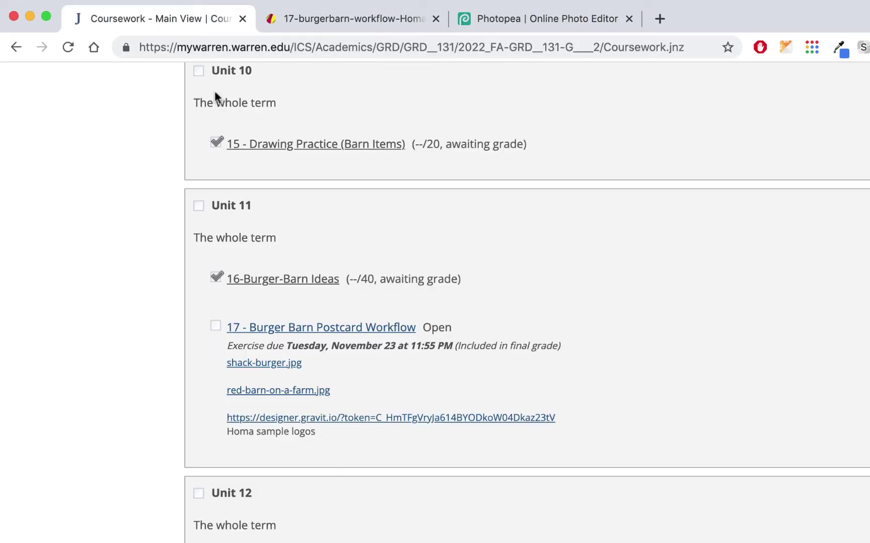
click(306, 391)
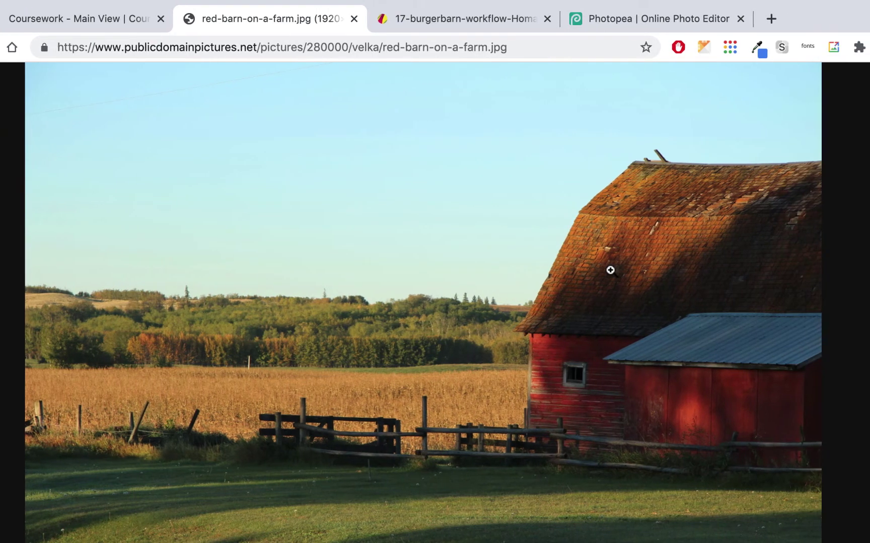
right_click(692, 272)
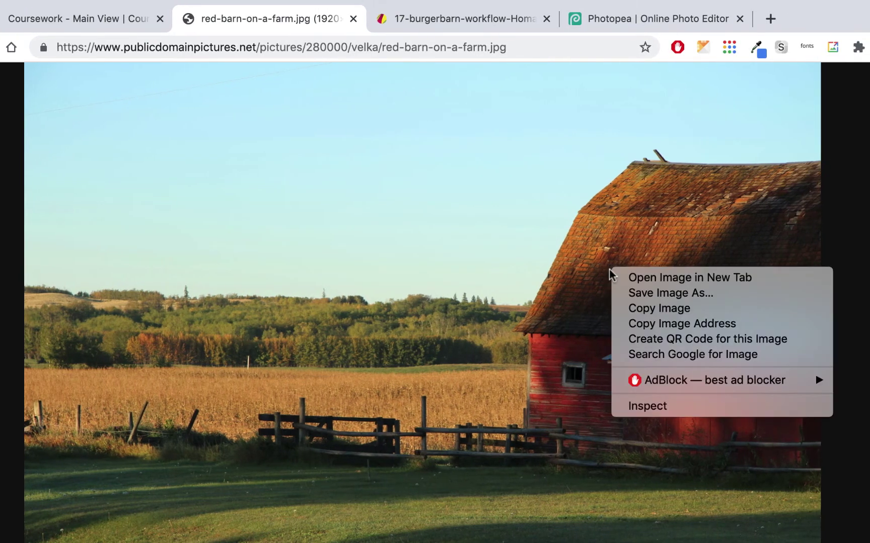
click(631, 308)
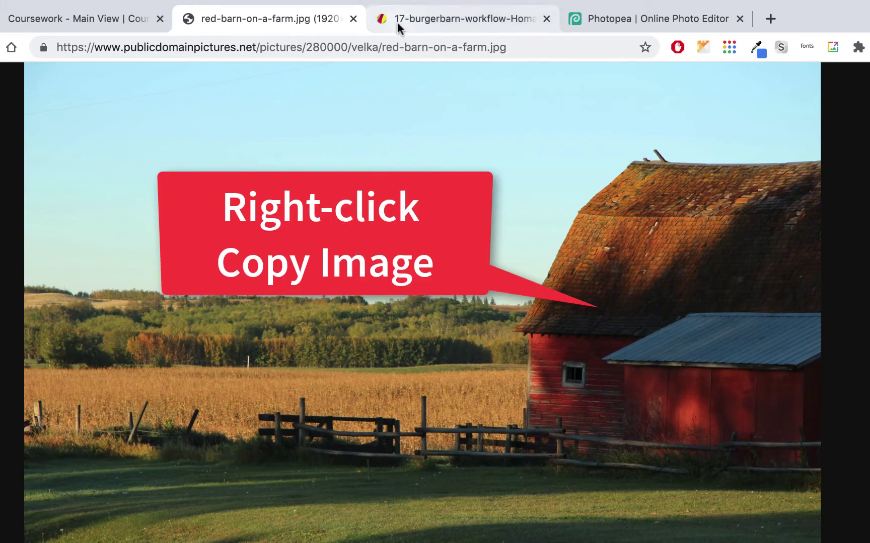
click(599, 18)
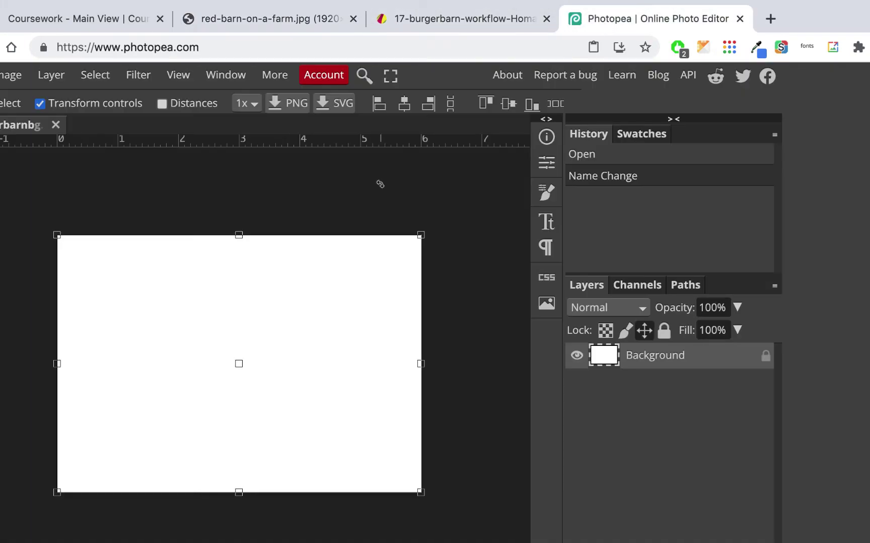
key(super+v)
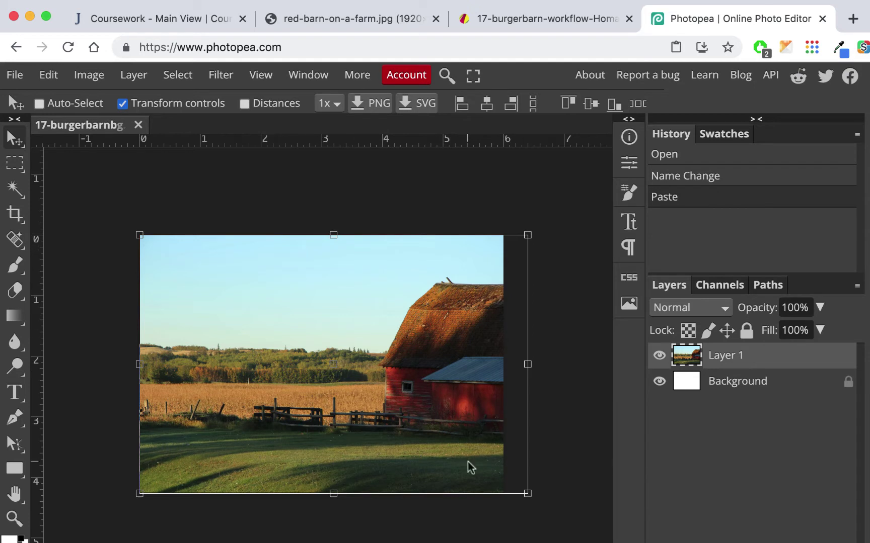
Step: Enlarge the barn photo proportionally to about 105%, shift it to cover the whole canvas, apply the transform, and turn off the transform controls
drag(526, 493, 548, 506)
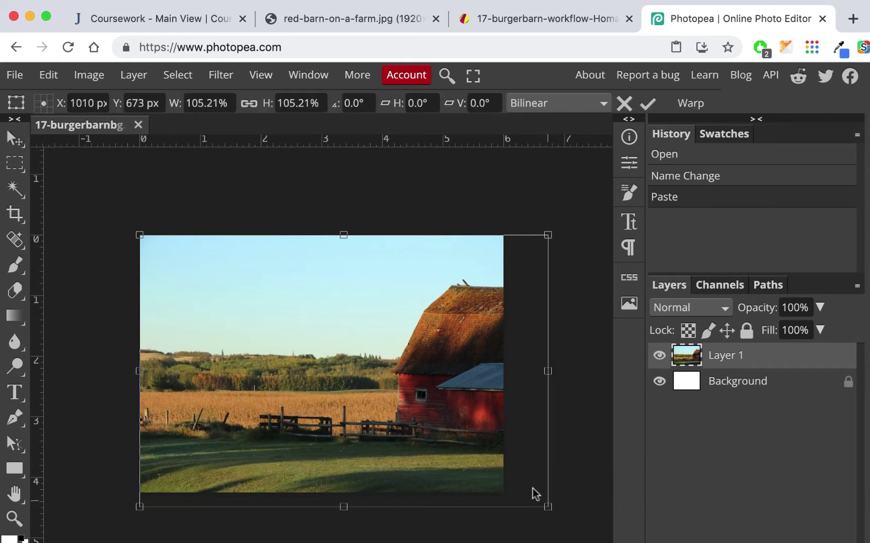
drag(464, 422, 444, 413)
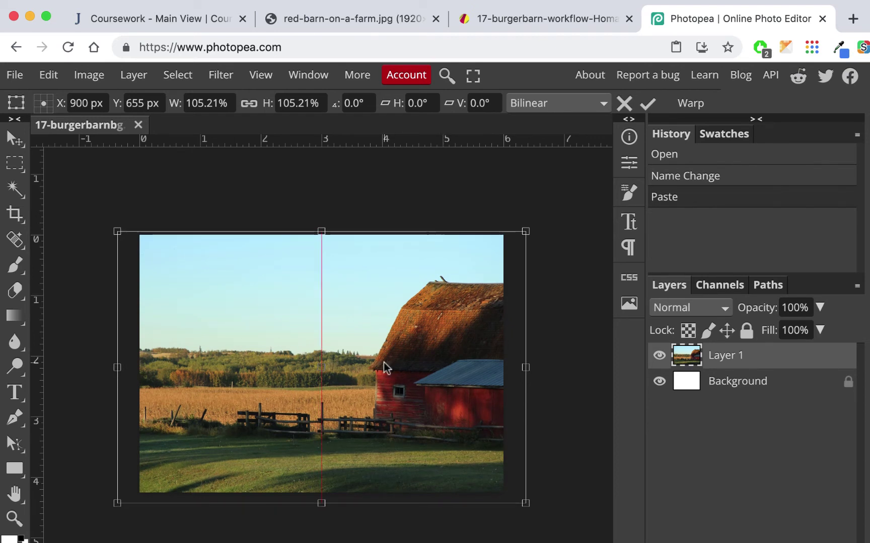
drag(385, 368, 397, 370)
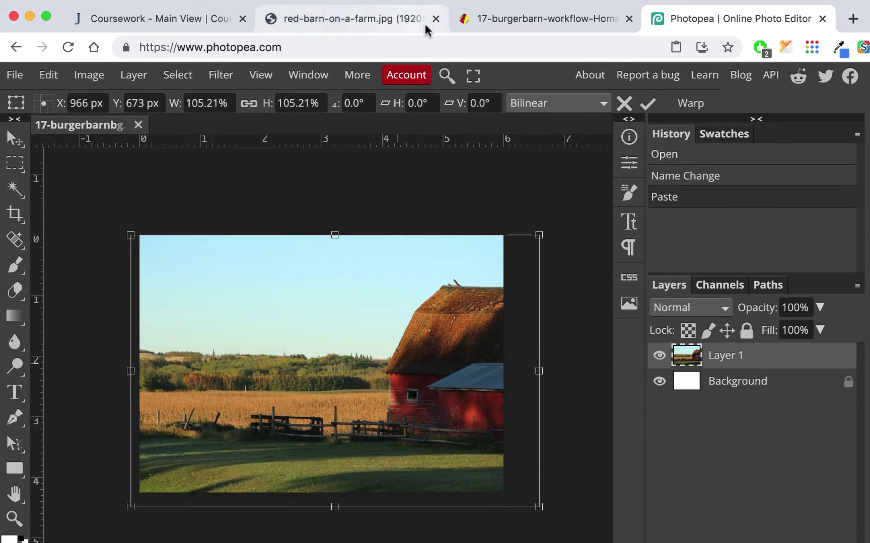
click(504, 19)
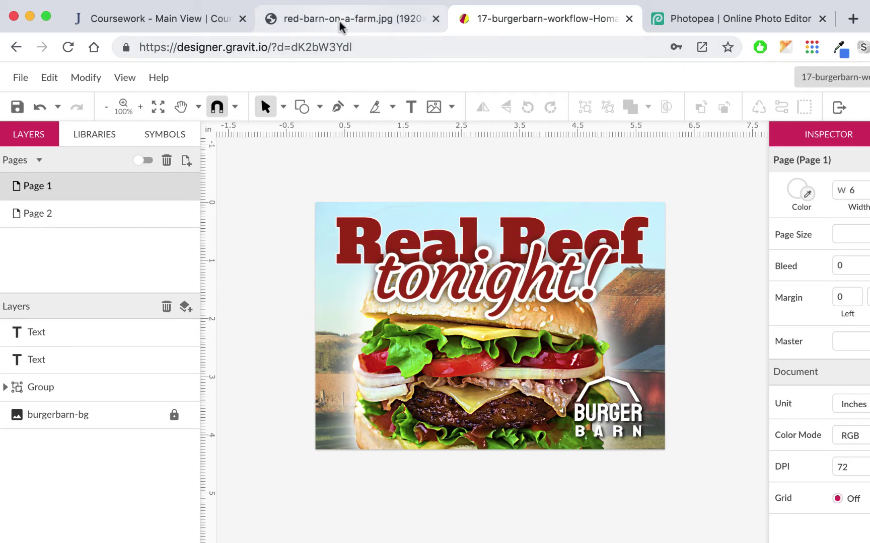
click(699, 20)
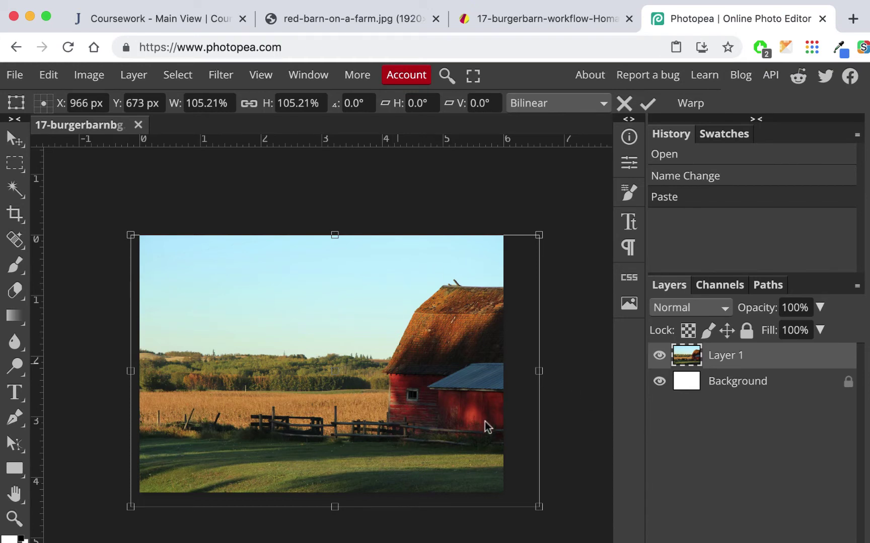
key(Return)
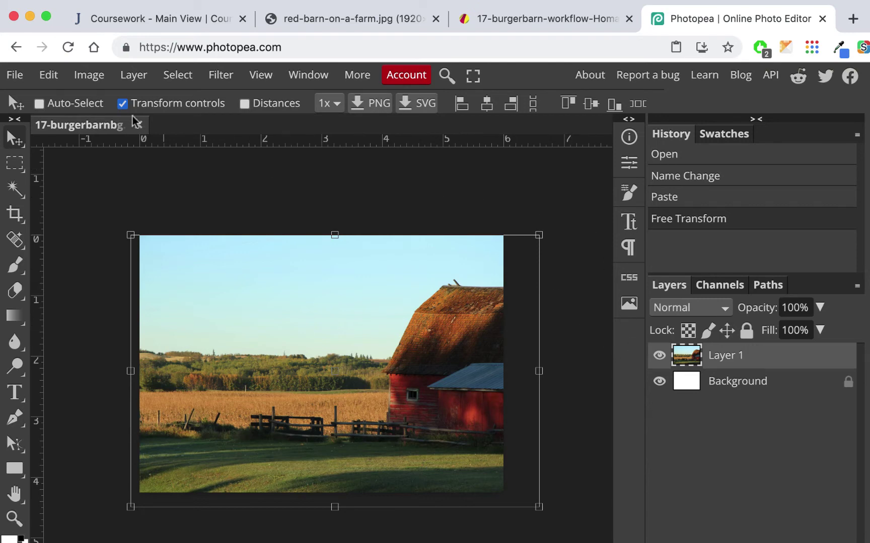
click(122, 105)
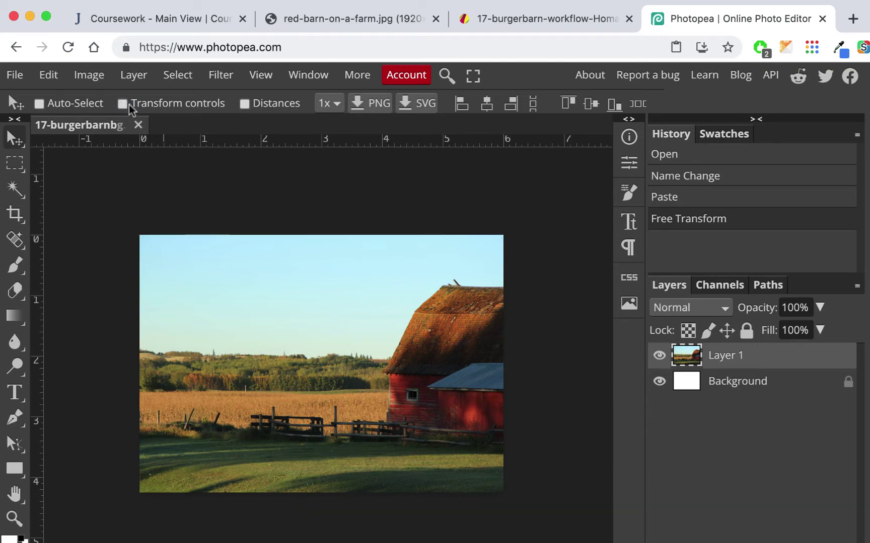
Step: Rename the barn photo's layer as barnbg and keep its opacity at 100%
click(122, 104)
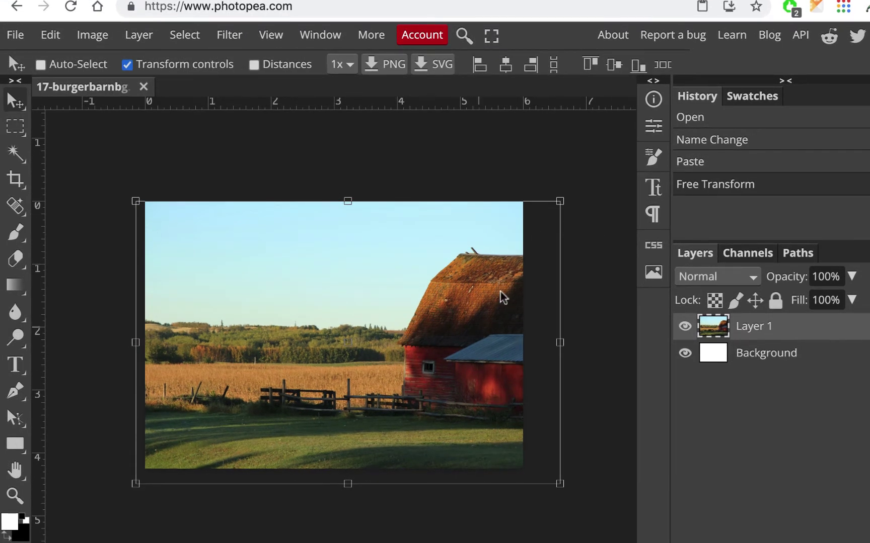
click(126, 65)
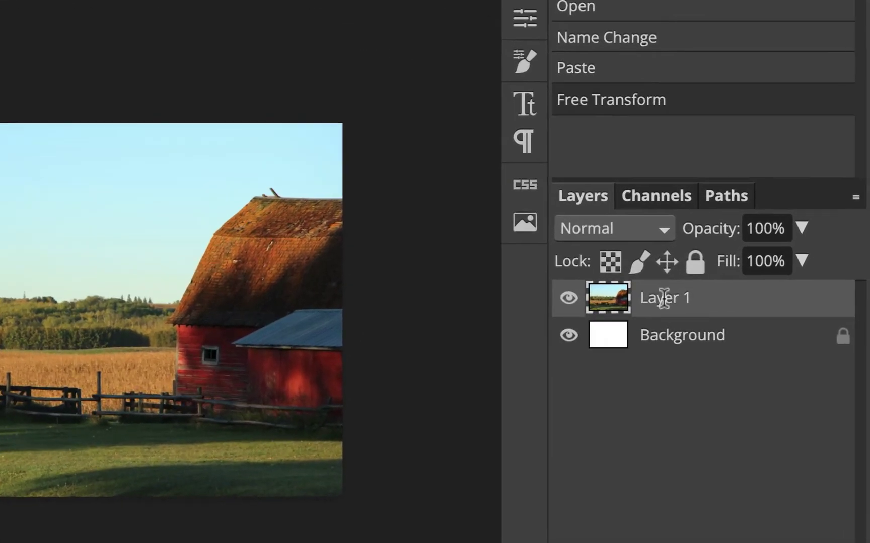
double_click(752, 326)
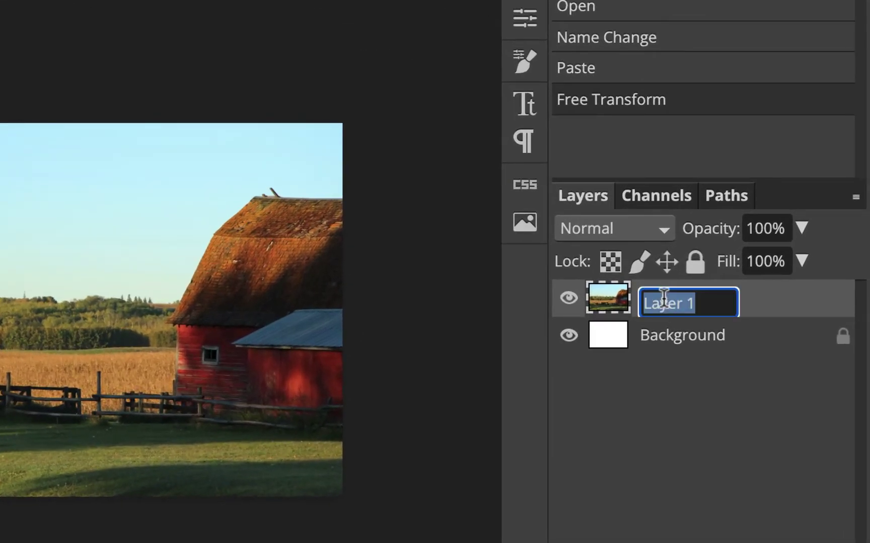
text(barnbg)
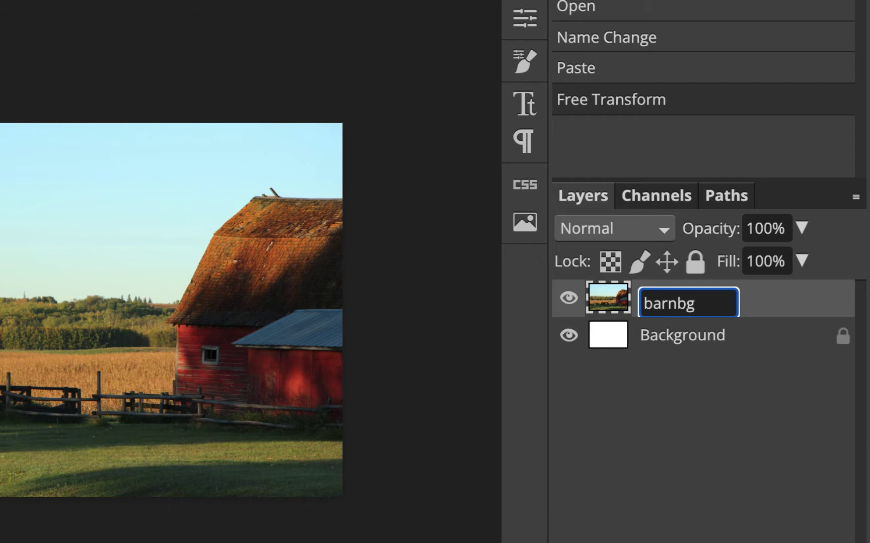
key(Return)
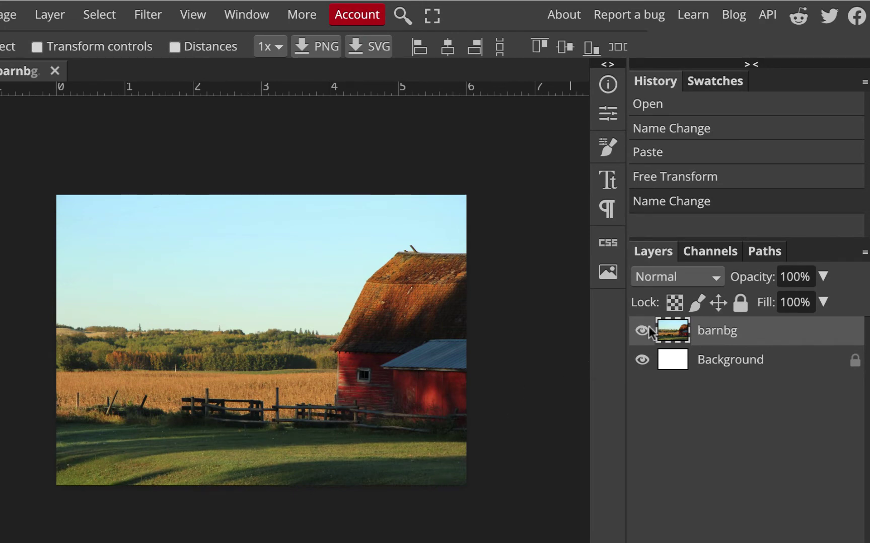
click(822, 276)
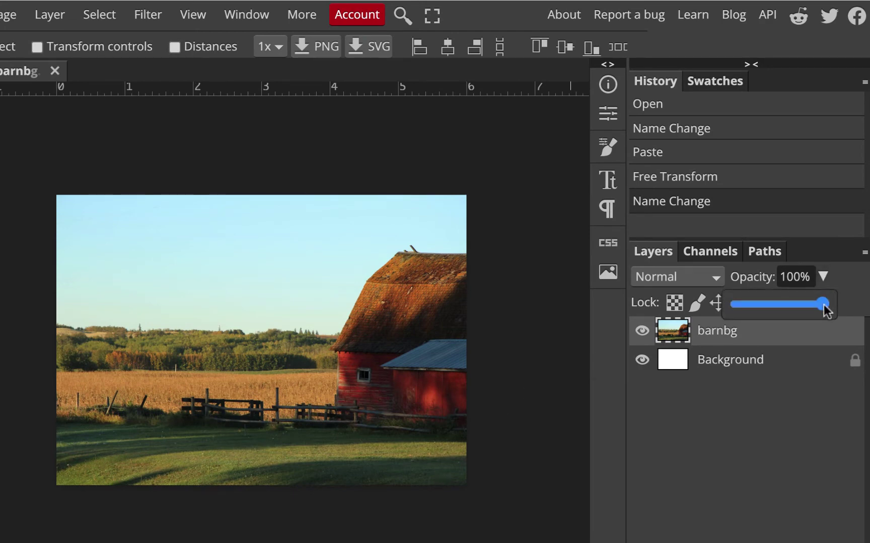
mouse_move(823, 304)
mouse_down()
mouse_move(795, 307)
mouse_move(828, 307)
mouse_up()
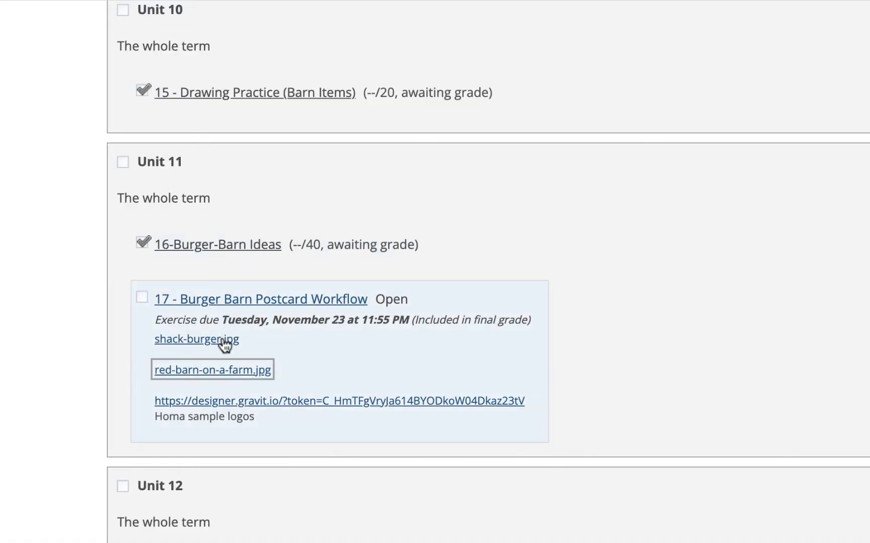
Step: Copy the shack-burger.jpg image linked under exercise 17 on the coursework page and paste it into the Photopea project
click(225, 340)
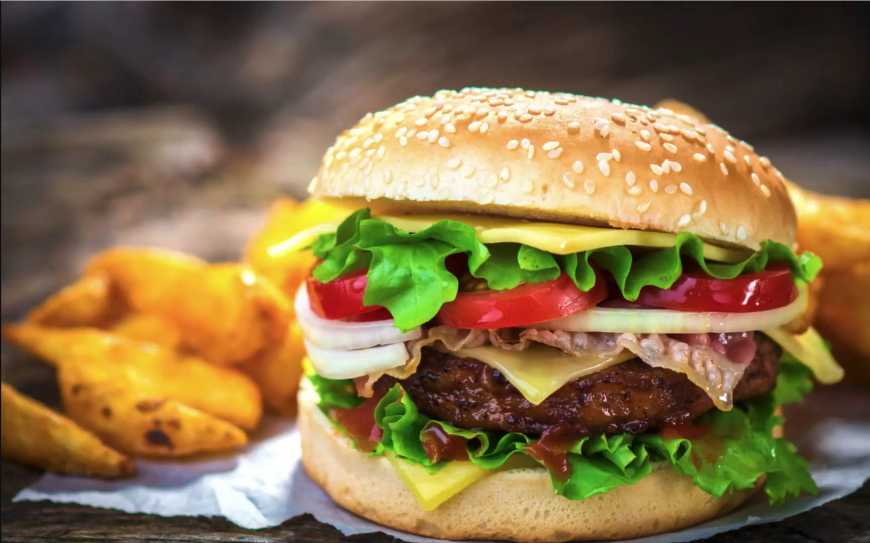
click(403, 1)
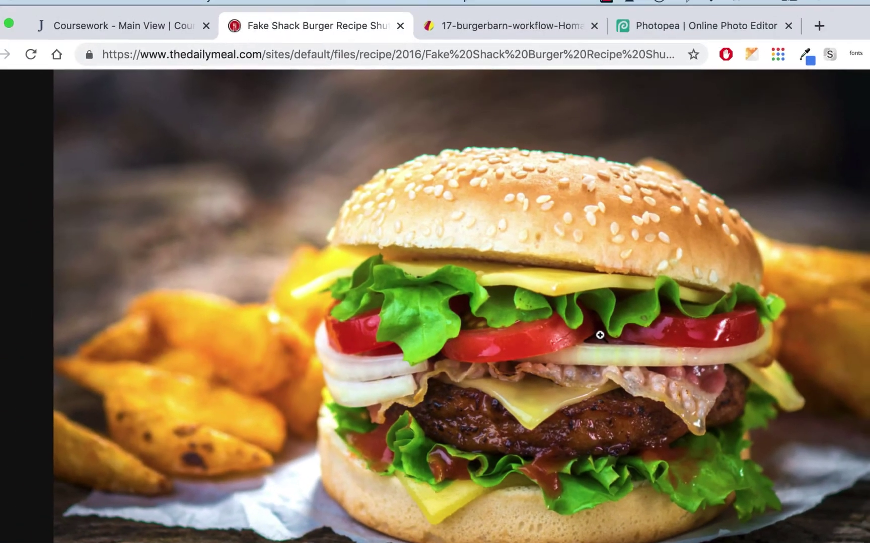
right_click(615, 302)
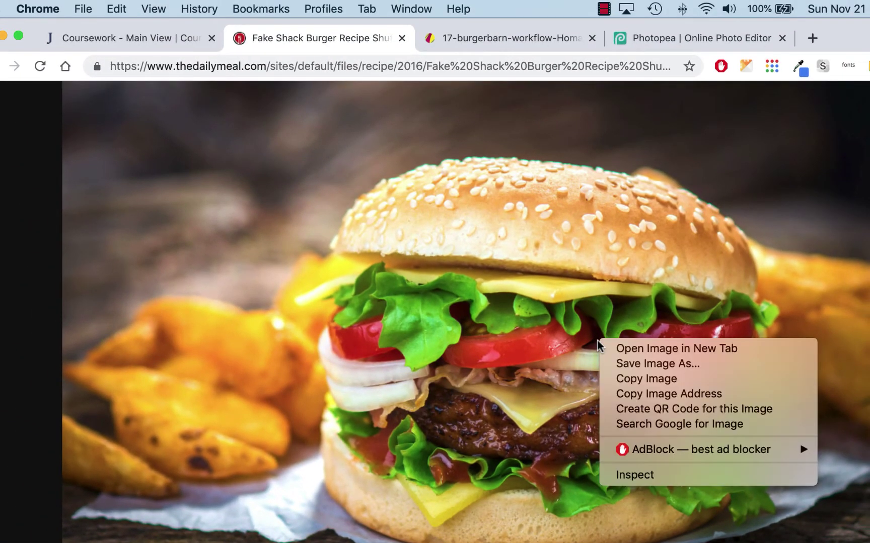
click(606, 379)
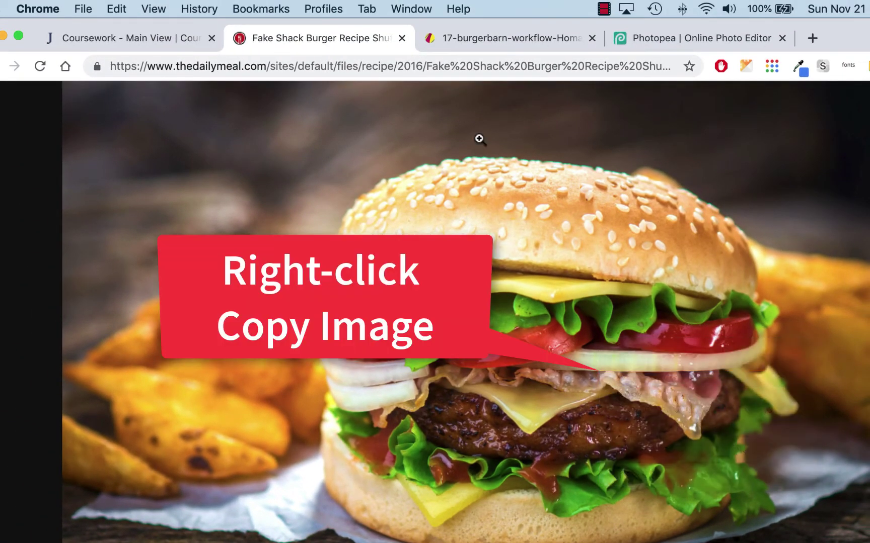
click(687, 42)
key(super+v)
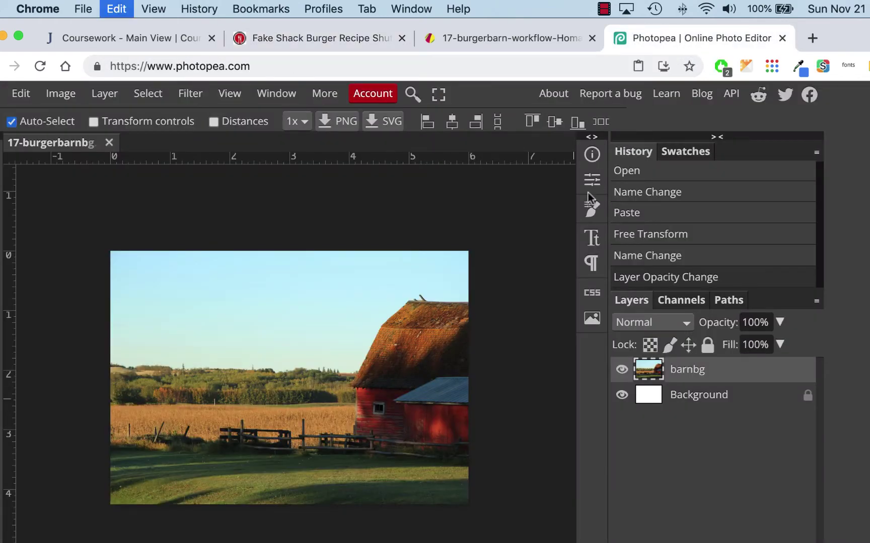
Step: Position the burger photo over the barn, enlarge it proportionally to about 120.5%, apply the transform, and turn off the transform controls
drag(340, 328, 347, 393)
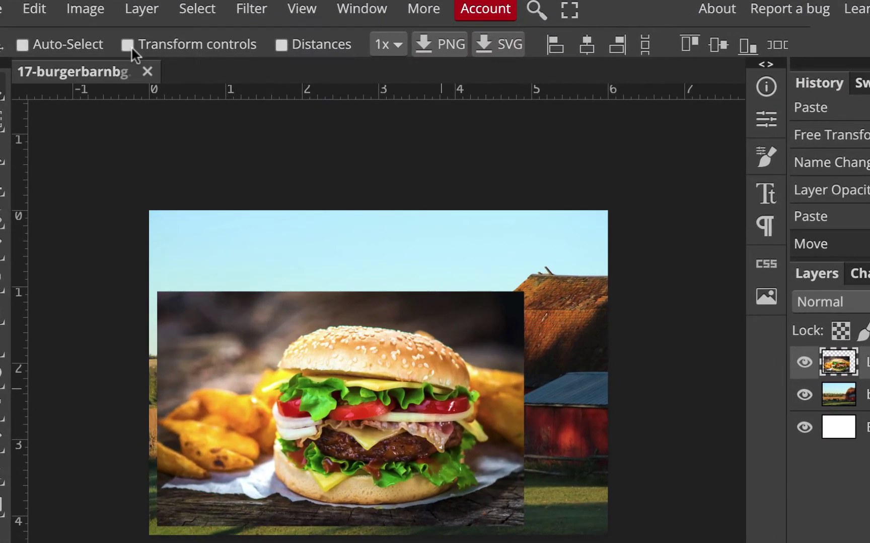
click(128, 45)
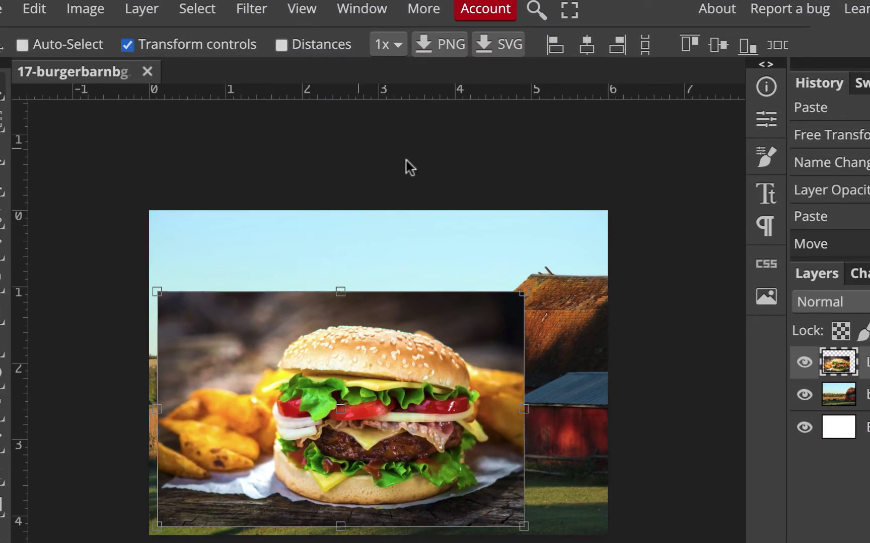
click(523, 294)
drag(523, 294, 586, 250)
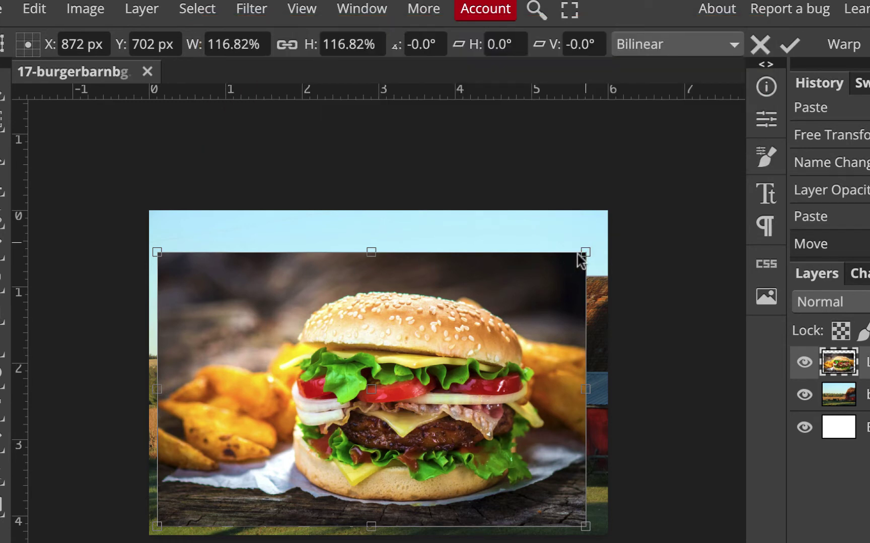
drag(585, 252, 599, 242)
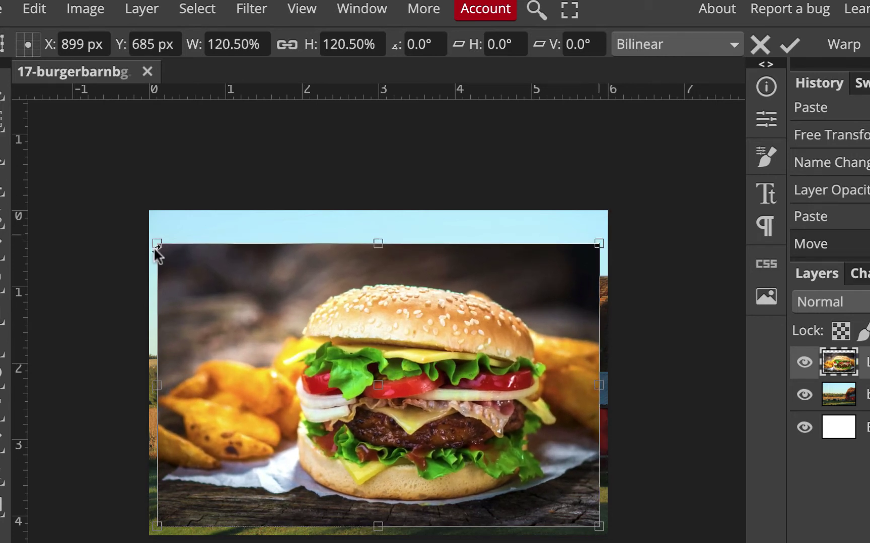
drag(159, 245, 160, 244)
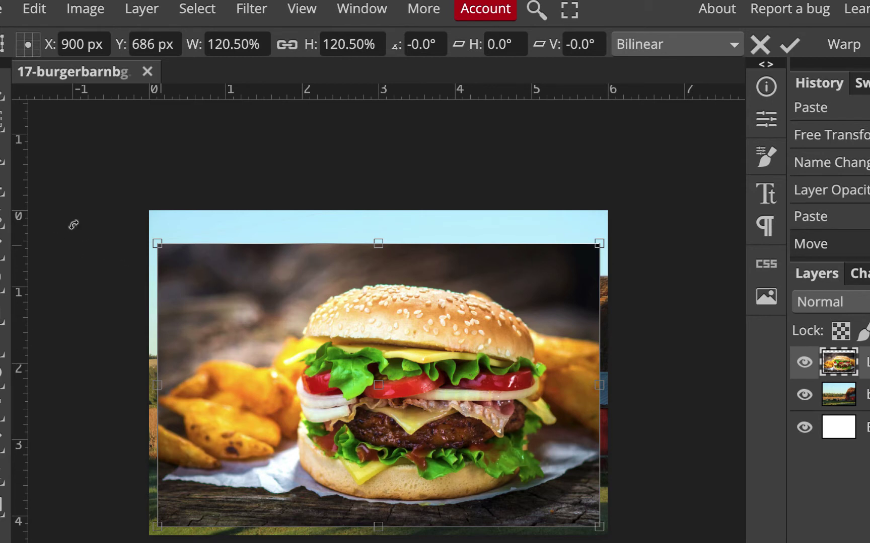
mouse_move(498, 354)
mouse_down()
mouse_move(490, 354)
mouse_move(497, 347)
mouse_up()
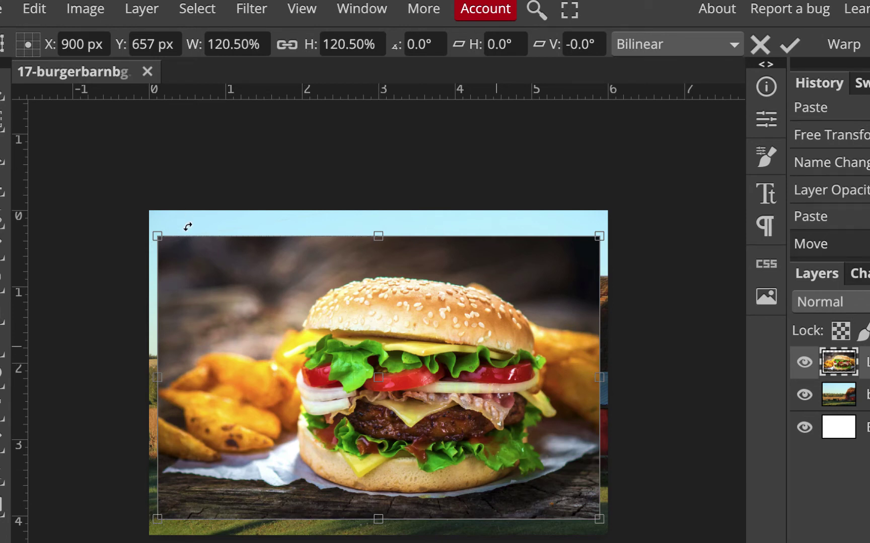
key(Return)
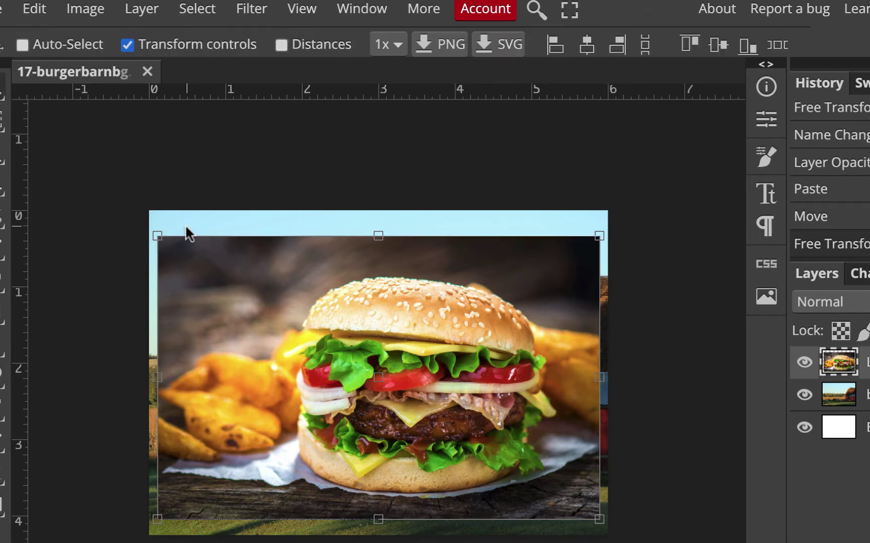
click(127, 45)
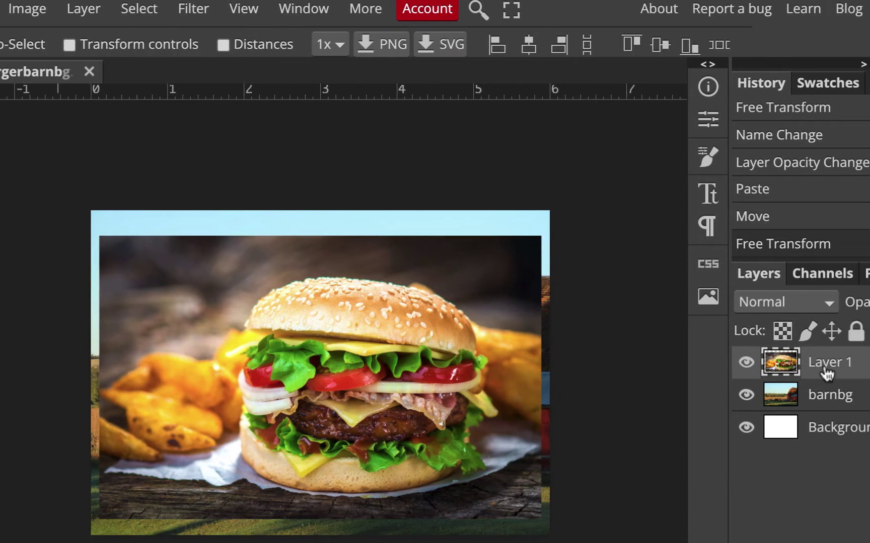
Step: Rename the burger photo's layer as burger
double_click(826, 365)
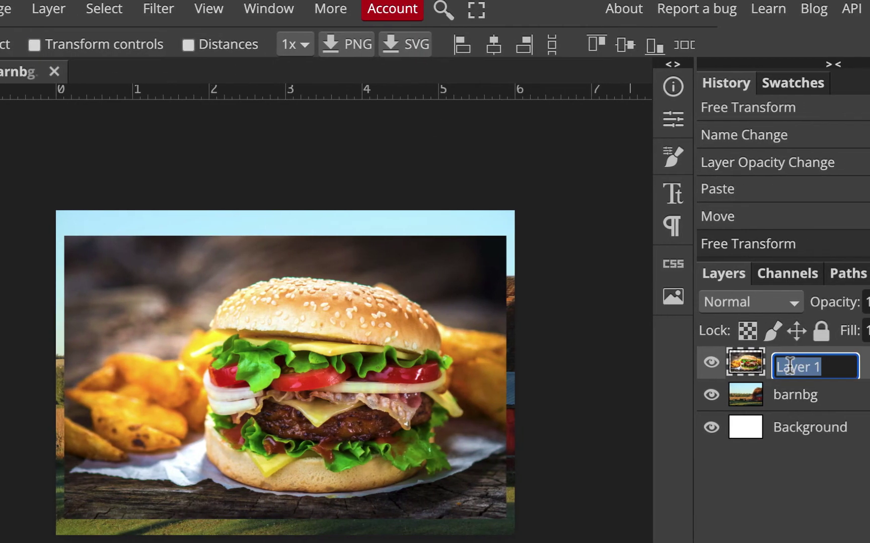
text(burger)
key(Return)
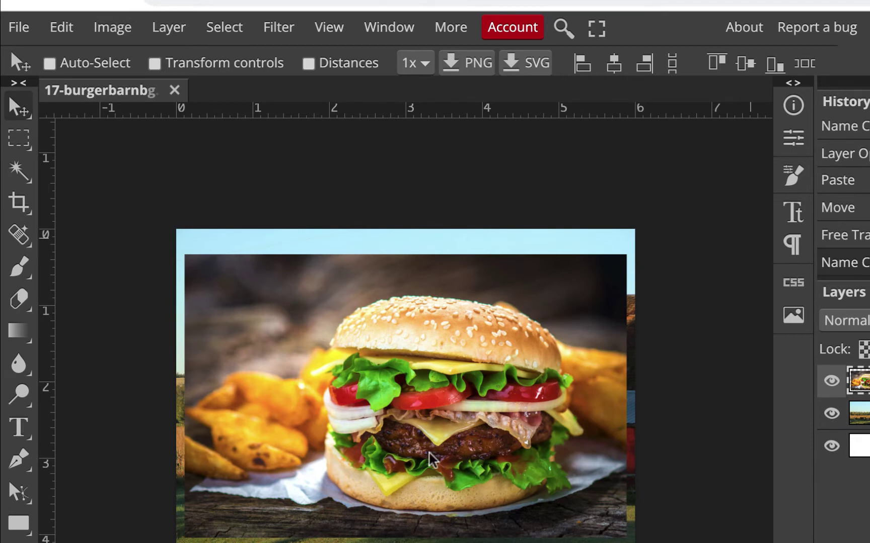
Step: Activate the Quick Selection tool and enlarge its brush to size 150 for selecting the burger
key(ctrl)
scroll(430, 459, up, 5)
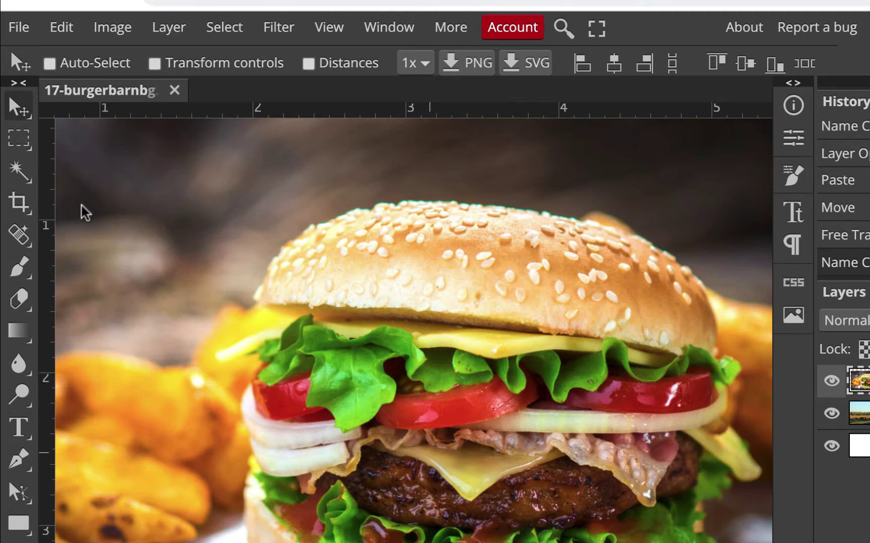
click(30, 186)
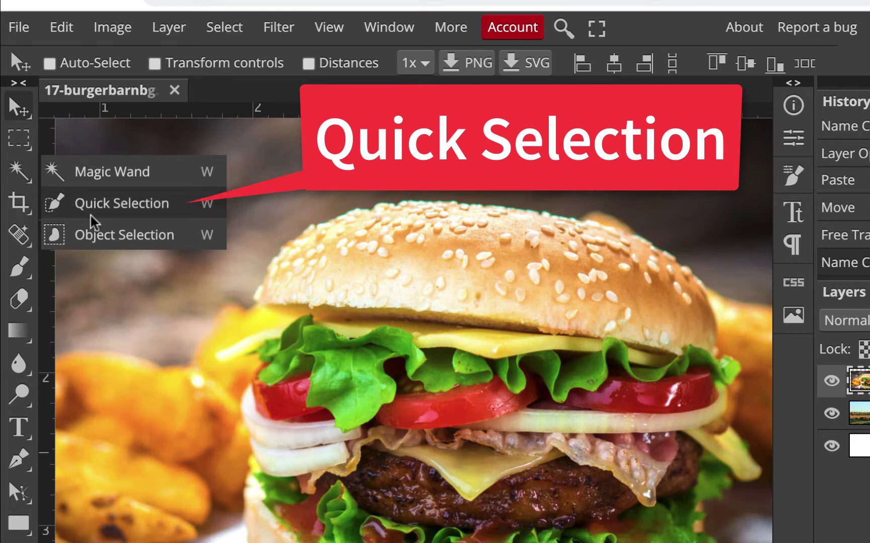
click(101, 207)
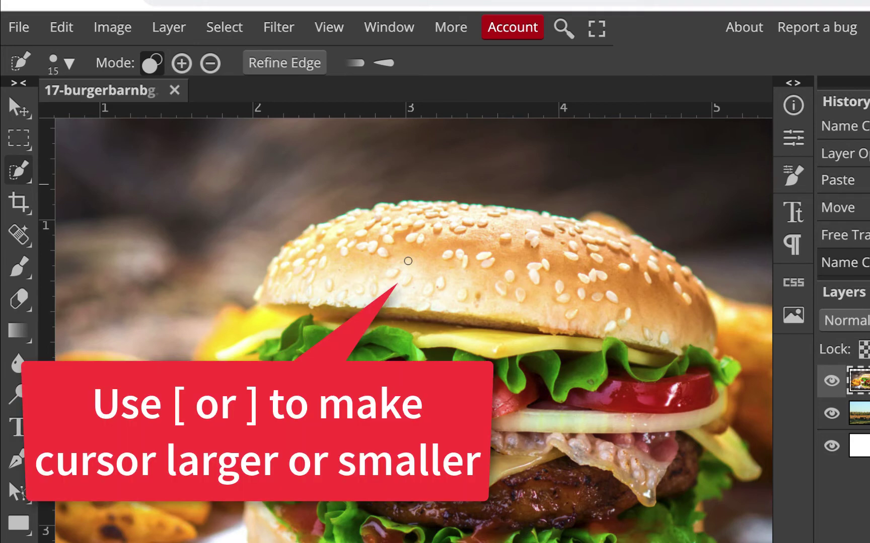
key(bracketright)
key(bracketright)
key(bracketright)
key(bracketright)
key(bracketright)
key(bracketright)
key(bracketright)
key(bracketright)
key(bracketright)
key(bracketright)
key(bracketright)
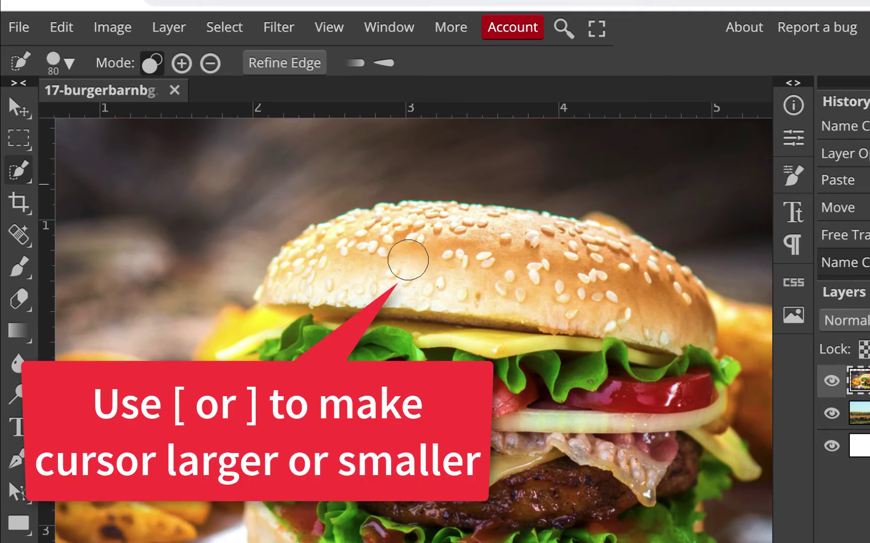
key(bracketright)
key(bracketright)
key(bracketright)
key(bracketright)
key(bracketright)
key(bracketleft)
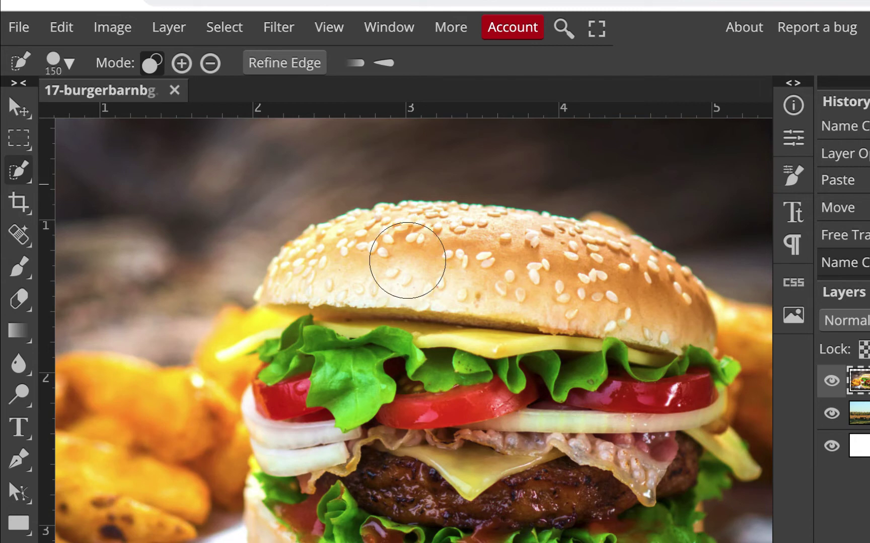
click(457, 246)
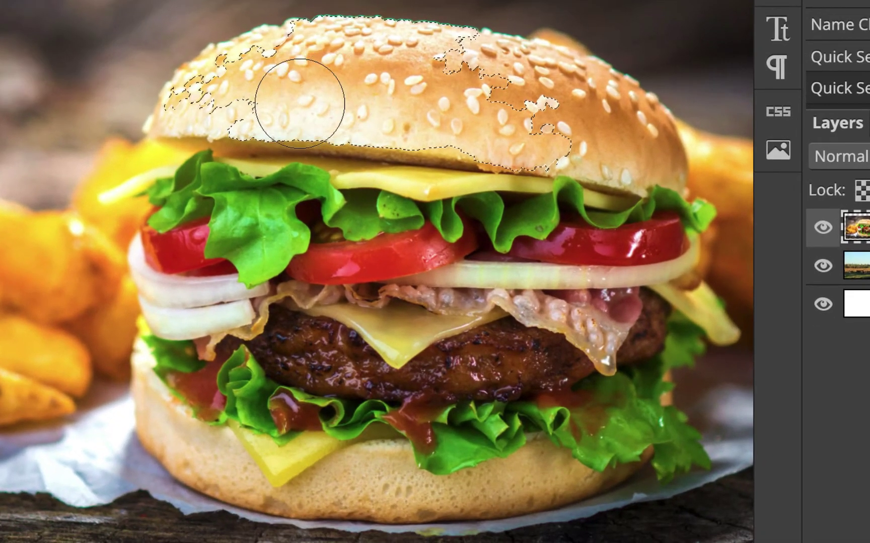
drag(223, 116, 213, 118)
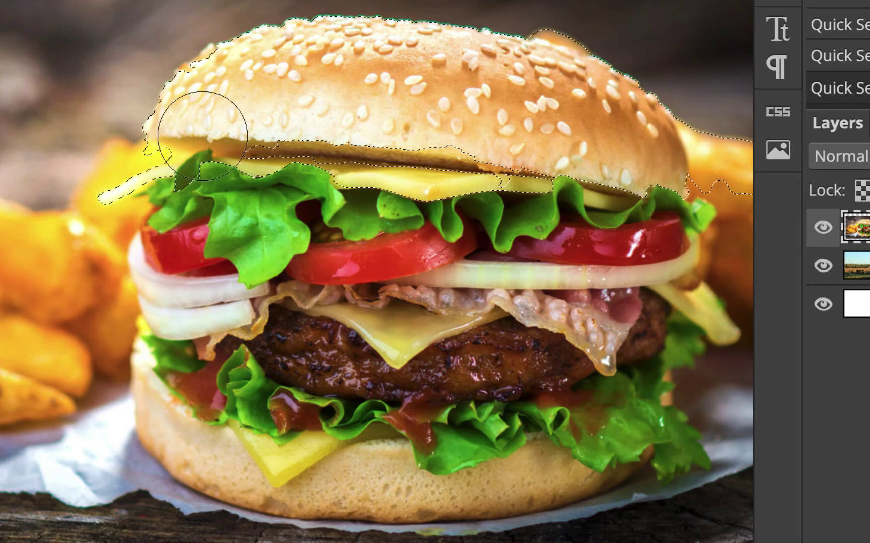
drag(227, 257, 234, 244)
mouse_move(328, 206)
mouse_down()
mouse_move(305, 237)
mouse_move(306, 268)
mouse_move(241, 284)
mouse_up()
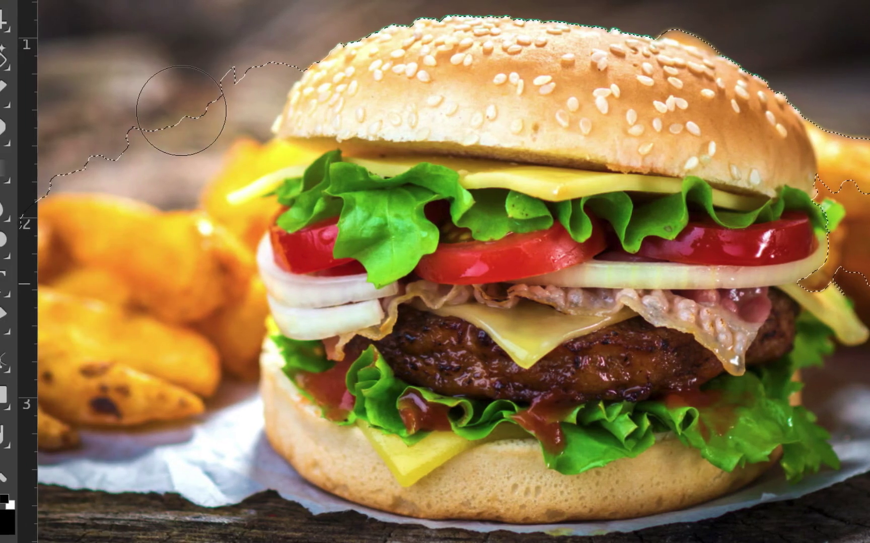
alt+click(181, 110)
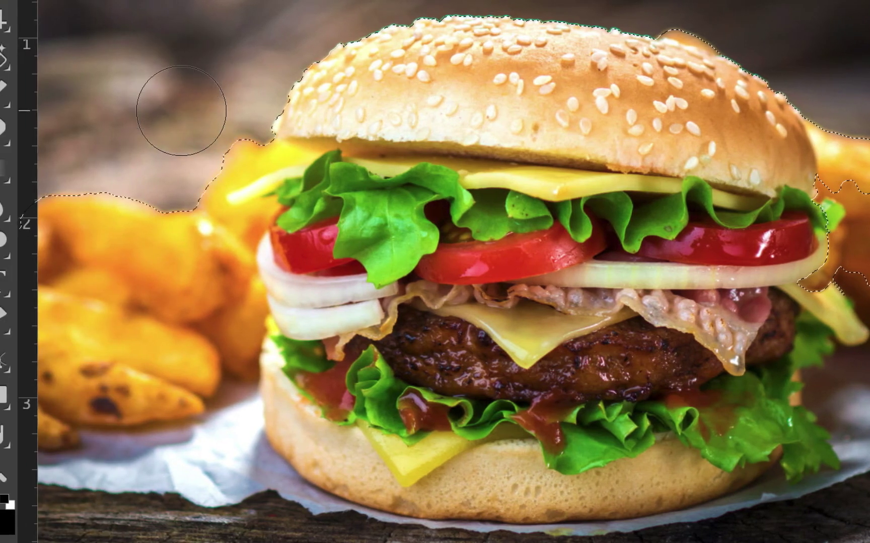
alt+click(119, 208)
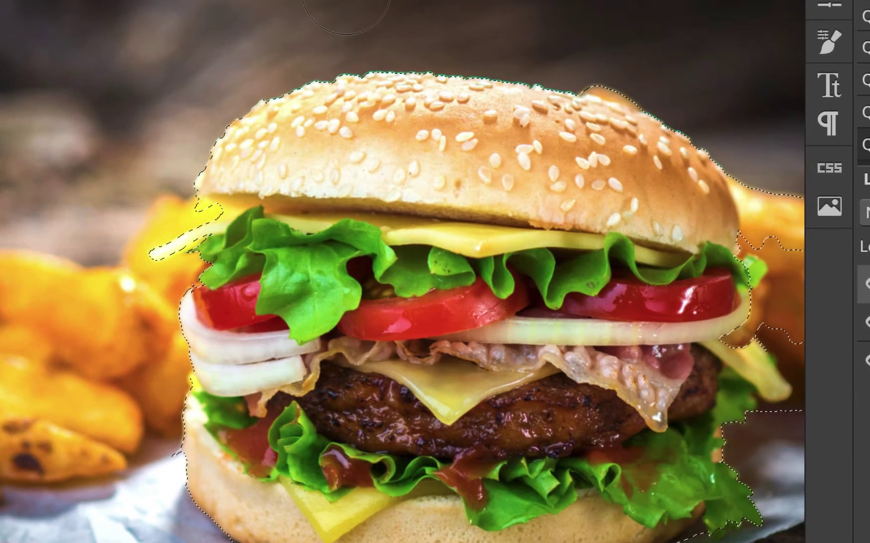
click(154, 13)
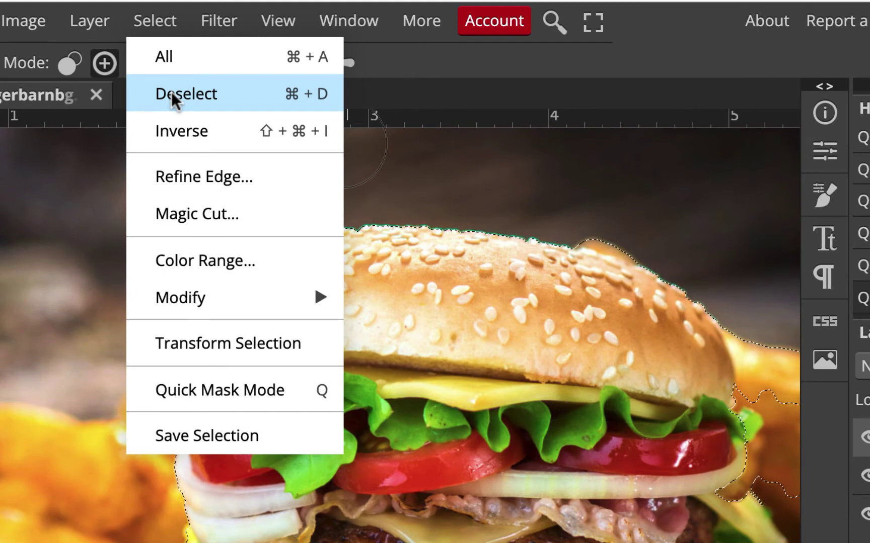
click(180, 95)
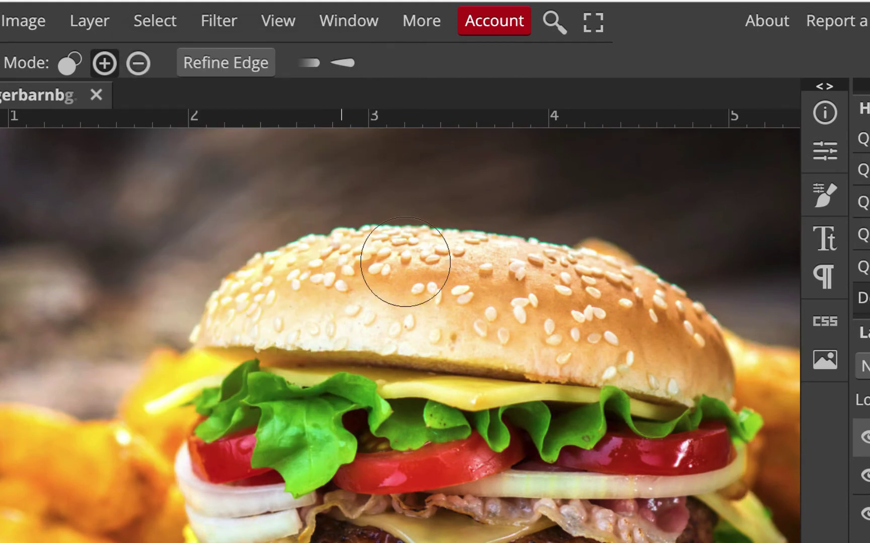
Step: Select the whole burger with Quick Selection strokes and subtract the background area picked up beside it
mouse_move(404, 262)
mouse_down()
mouse_move(396, 289)
mouse_move(278, 315)
mouse_up()
mouse_move(388, 327)
mouse_down()
mouse_move(405, 346)
mouse_move(402, 387)
mouse_move(478, 425)
mouse_up()
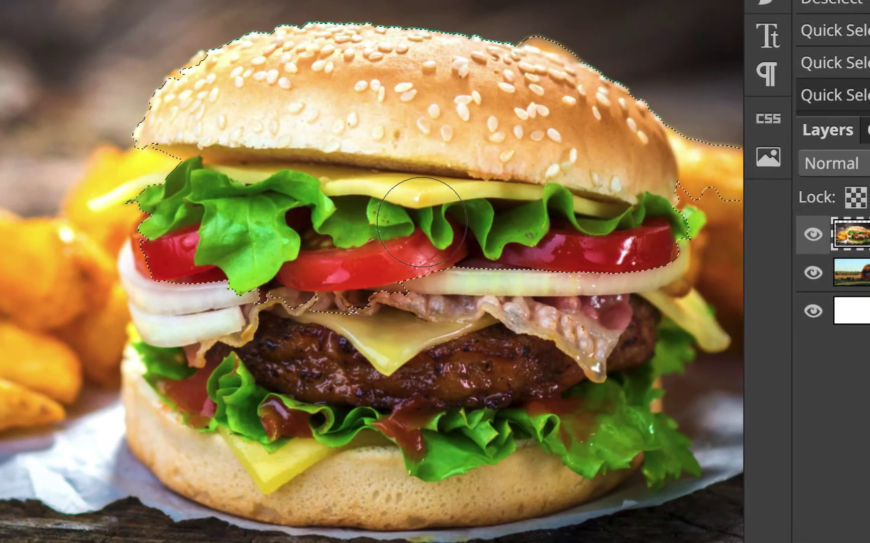
drag(449, 190, 457, 314)
mouse_move(537, 195)
mouse_down()
mouse_move(544, 181)
mouse_move(526, 267)
mouse_move(570, 338)
mouse_move(493, 425)
mouse_move(297, 448)
mouse_move(272, 445)
mouse_move(242, 423)
mouse_move(194, 428)
mouse_move(284, 473)
mouse_move(528, 425)
mouse_up()
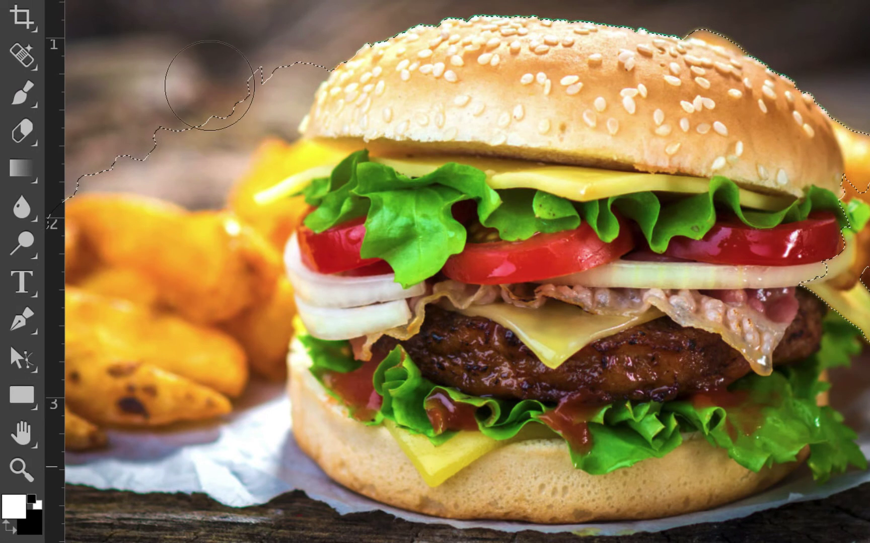
mouse_move(209, 85)
mouse_down()
mouse_move(218, 109)
mouse_move(146, 195)
mouse_up()
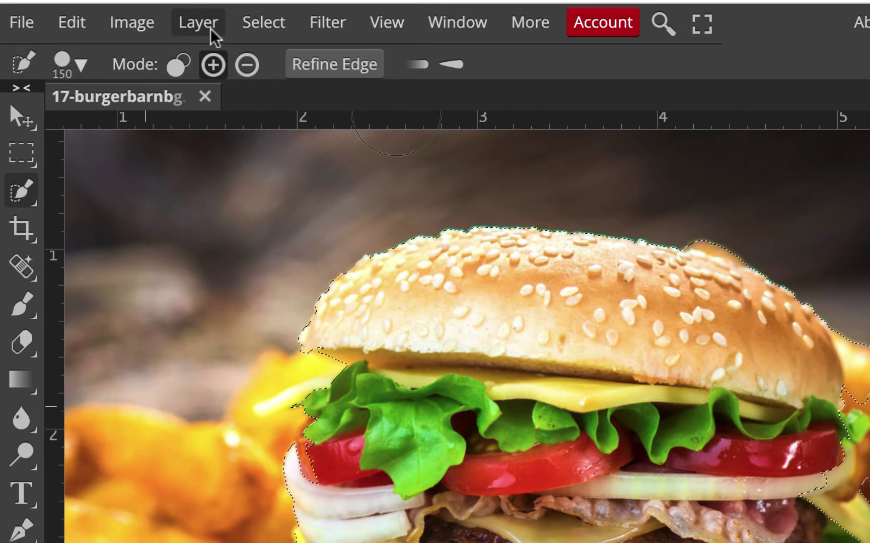
Step: Add a raster mask to the burger layer that reveals only the selection
click(210, 29)
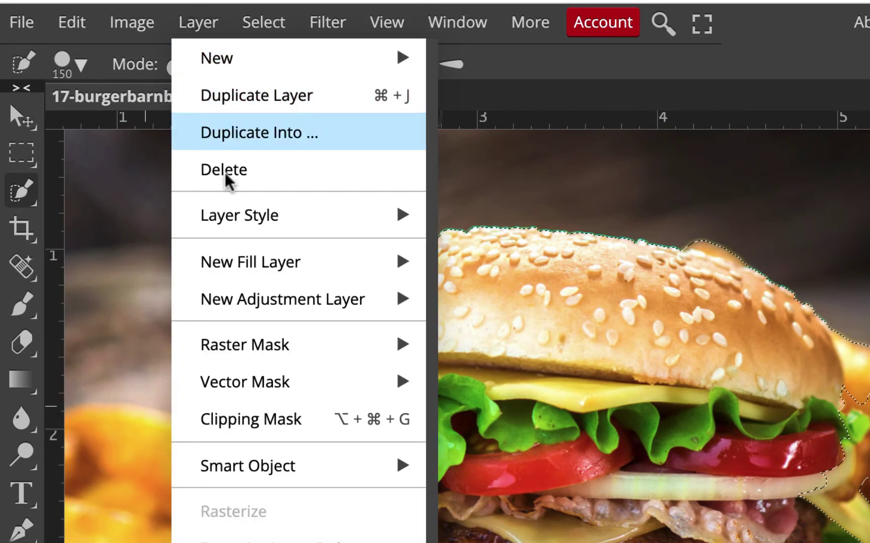
mouse_move(264, 344)
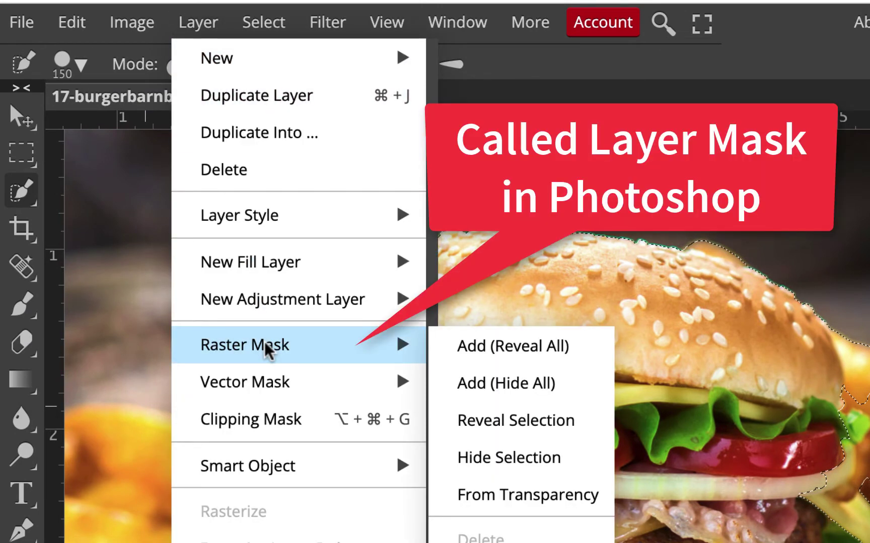
click(498, 431)
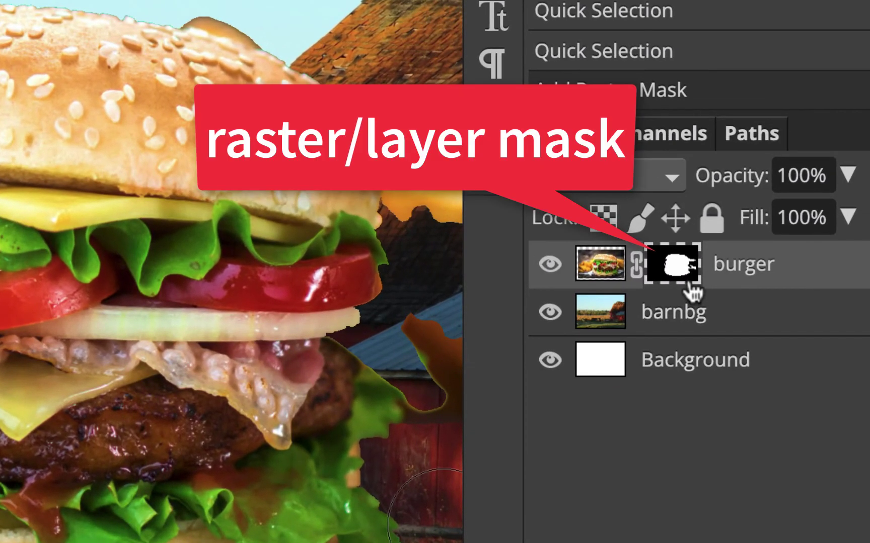
Step: View the burger layer's mask on its own, return to the image, and shift the burger left over the barn scene
alt+click(692, 291)
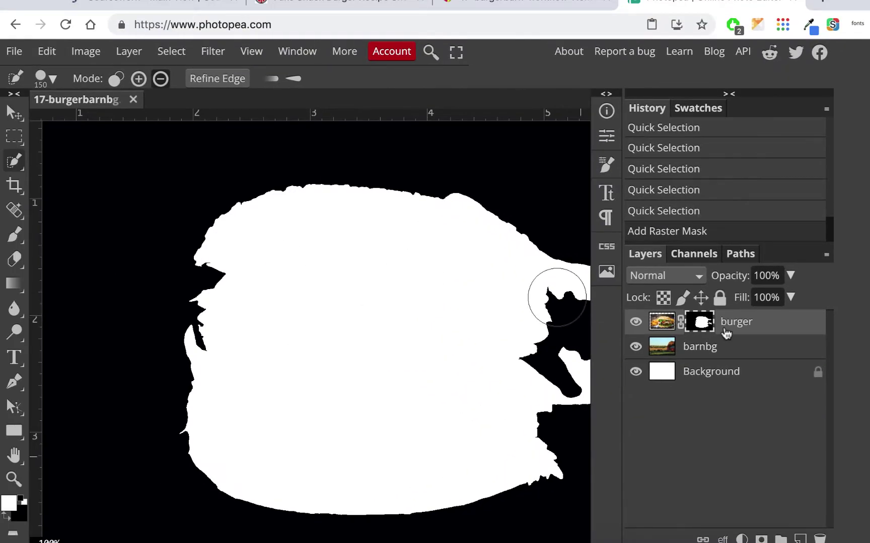
alt+click(700, 322)
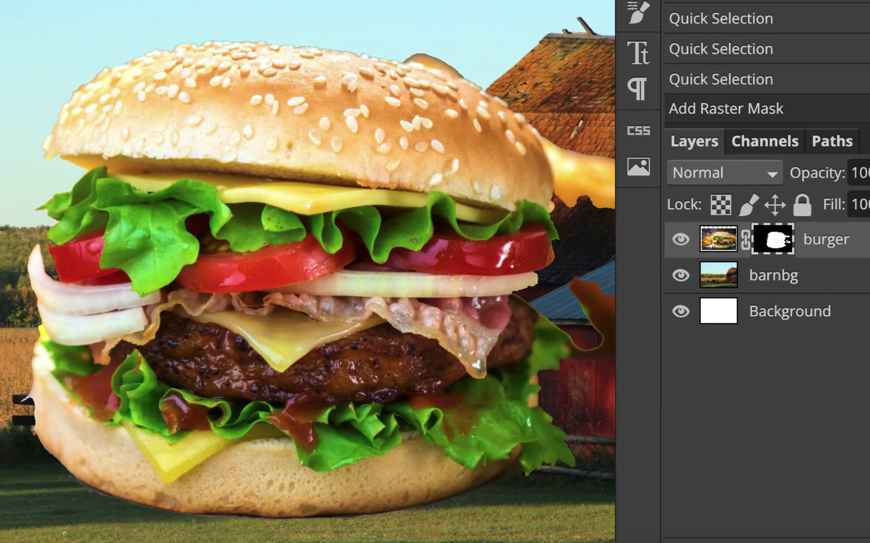
drag(387, 165, 256, 163)
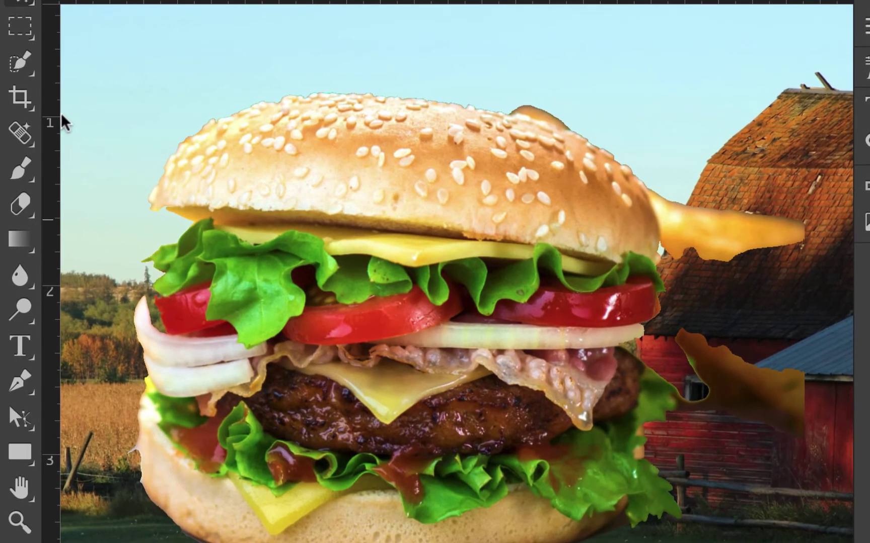
Step: Activate the Brush tool and swap the foreground and background colors so that black is the foreground
click(23, 168)
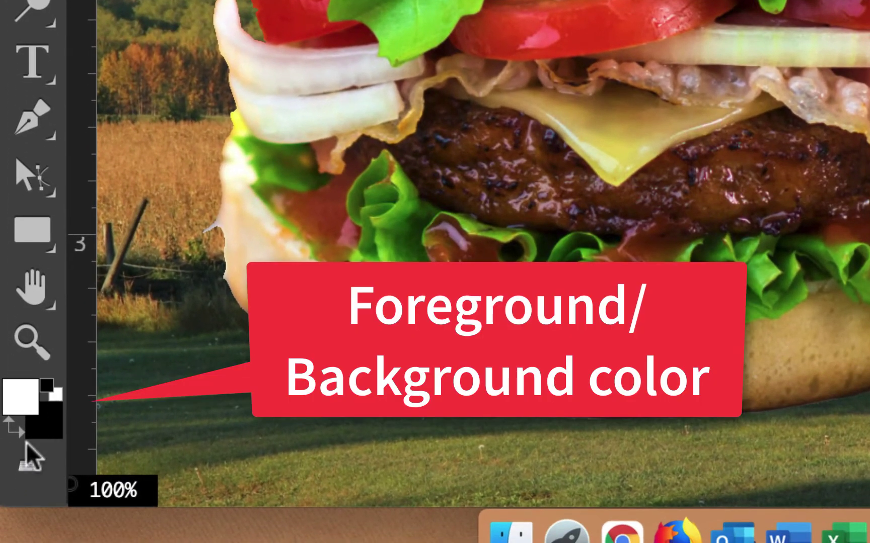
click(9, 432)
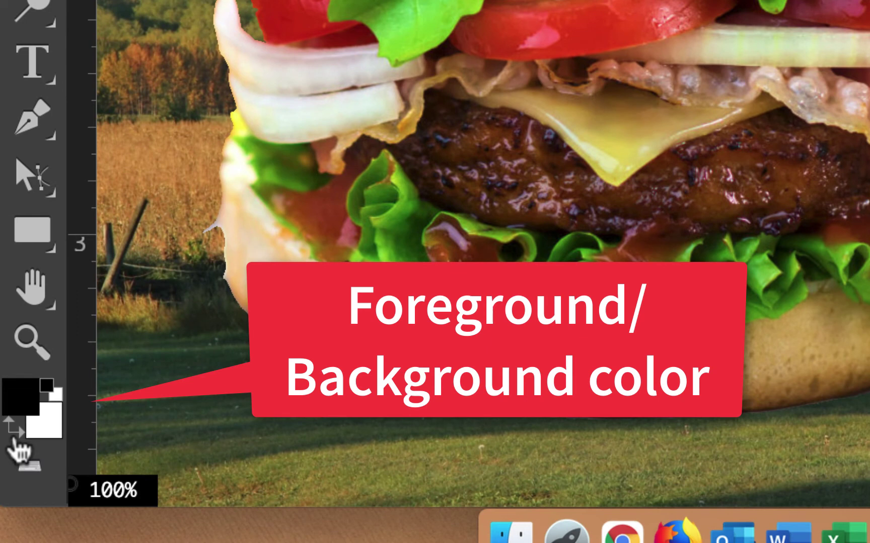
click(9, 432)
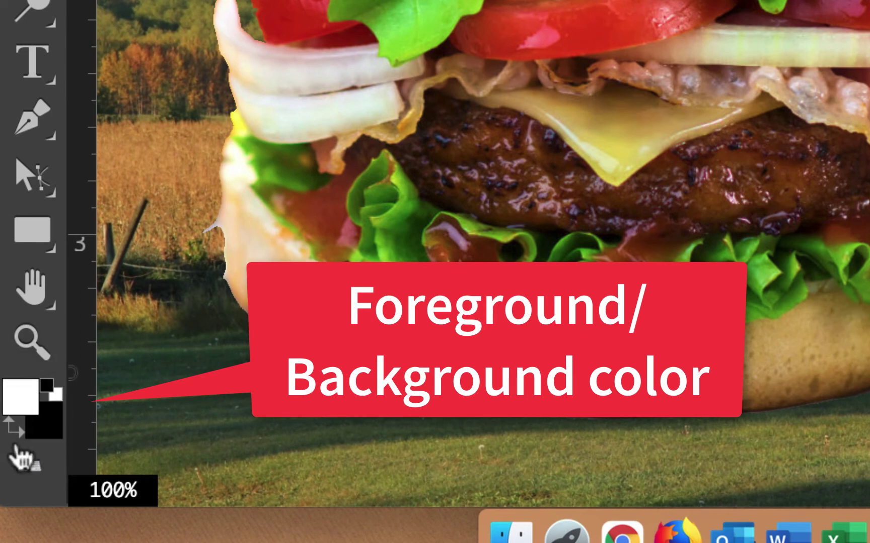
click(16, 435)
click(16, 435)
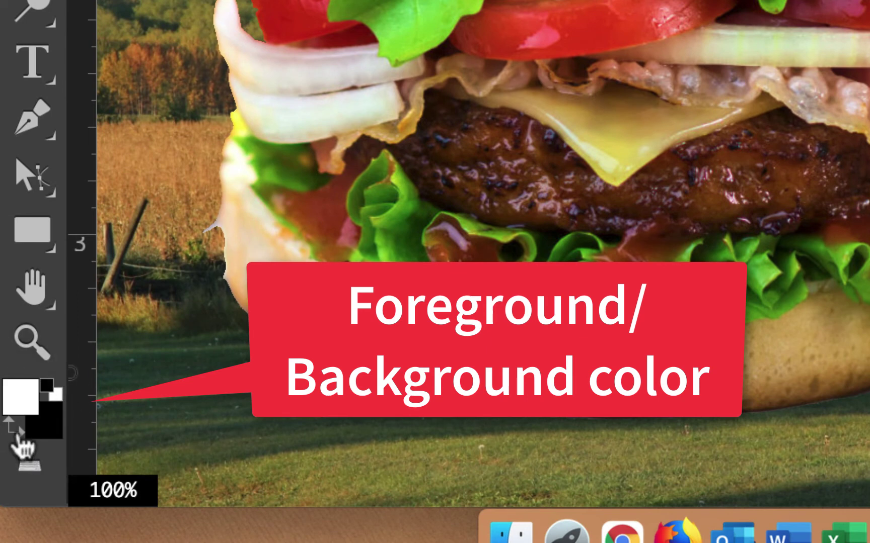
click(16, 436)
click(16, 436)
click(16, 436)
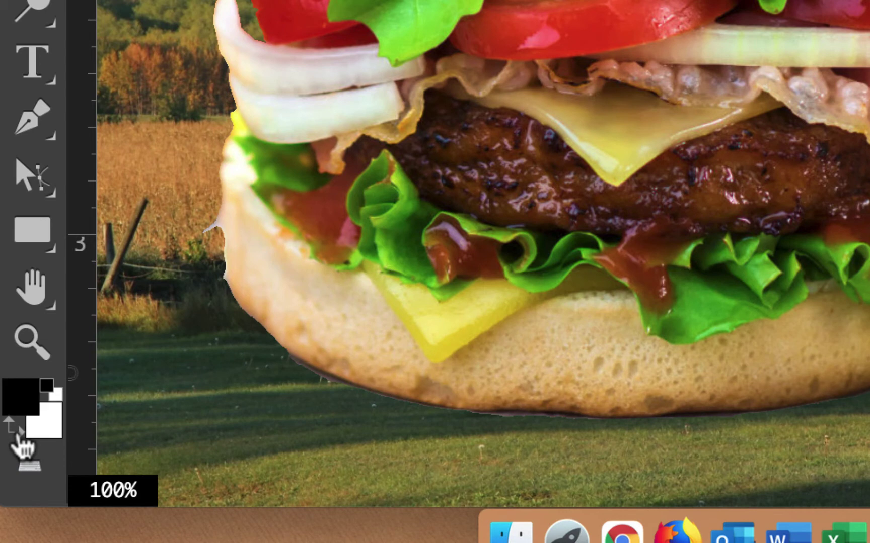
click(17, 436)
click(16, 436)
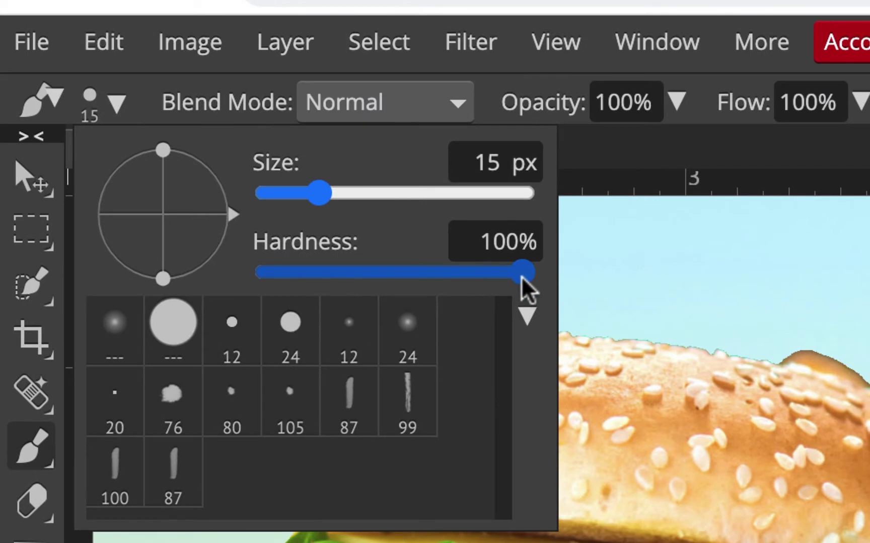
Step: Lower the brush hardness to 74% and enlarge the brush for painting on the mask
drag(521, 276, 472, 276)
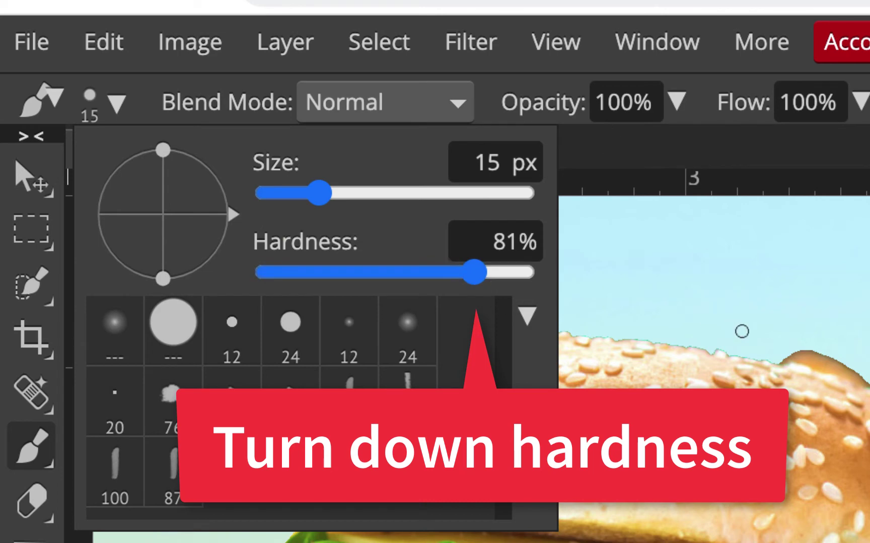
drag(473, 272, 454, 272)
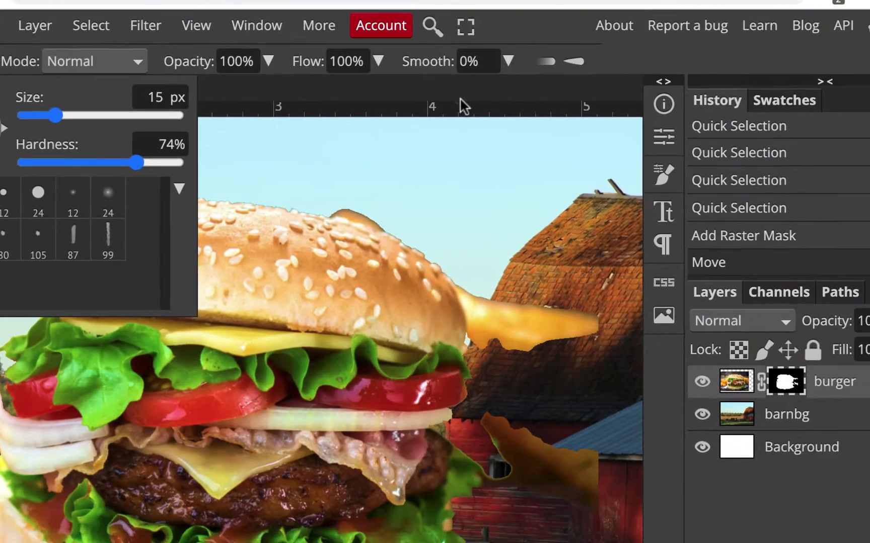
click(651, 62)
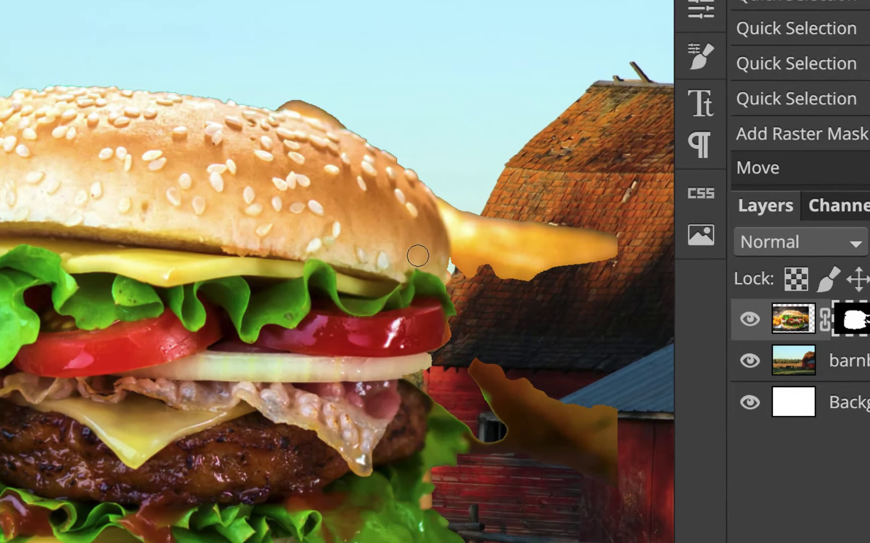
key(bracketright)
key(bracketright)
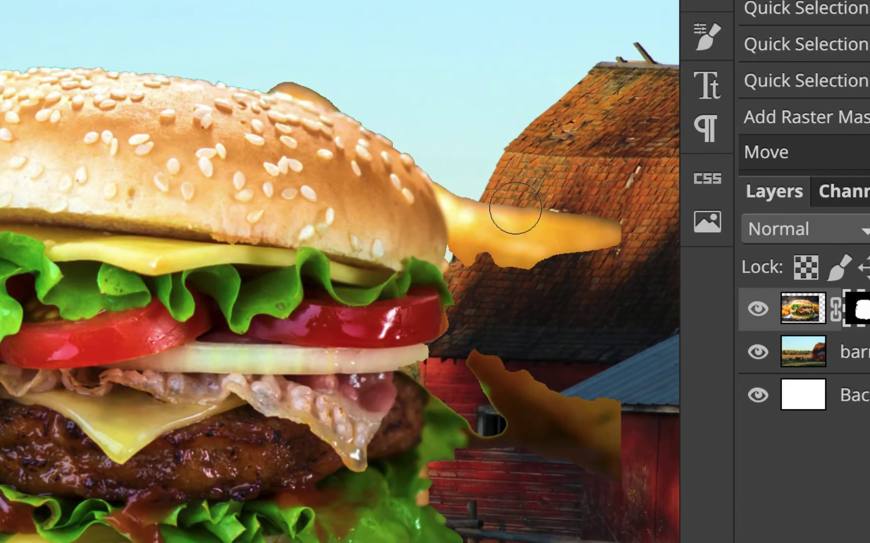
Step: Paint black on the burger mask to hide the leftover fries beside the right edge of the top bun
mouse_move(515, 208)
mouse_down()
mouse_move(526, 284)
mouse_move(527, 274)
mouse_up()
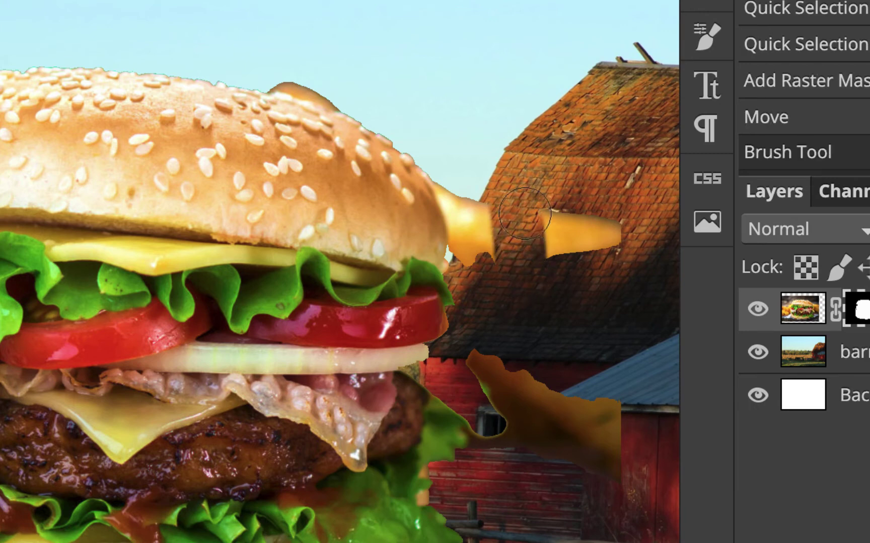
key(ctrl+plus)
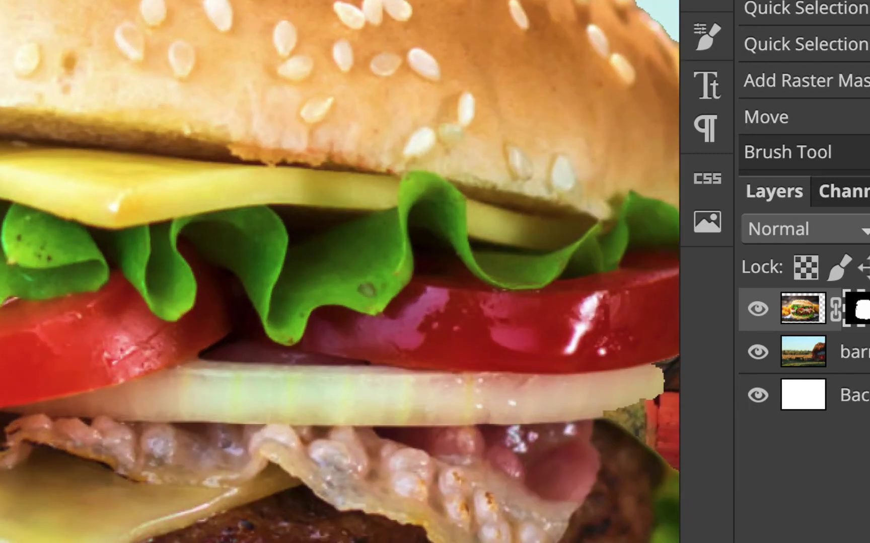
scroll(524, 212, right, 2)
scroll(525, 212, right, 5)
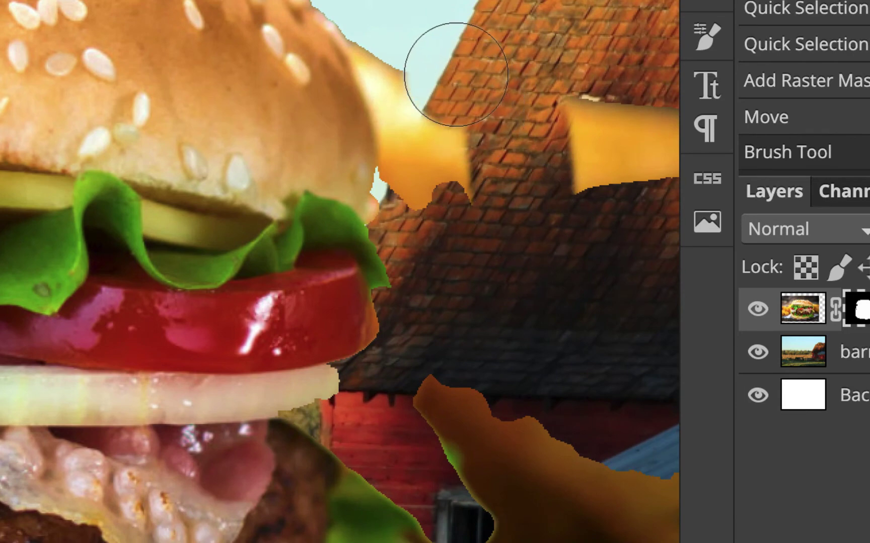
drag(456, 75, 456, 166)
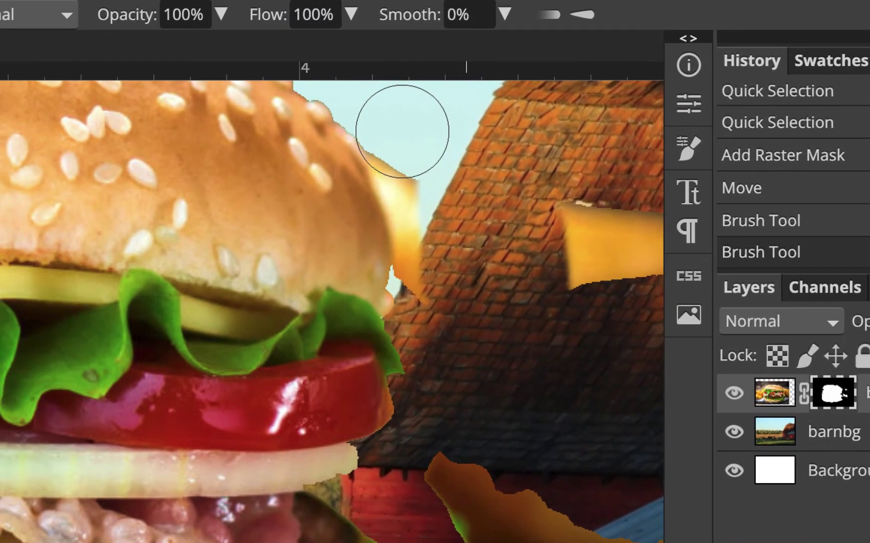
drag(402, 131, 438, 249)
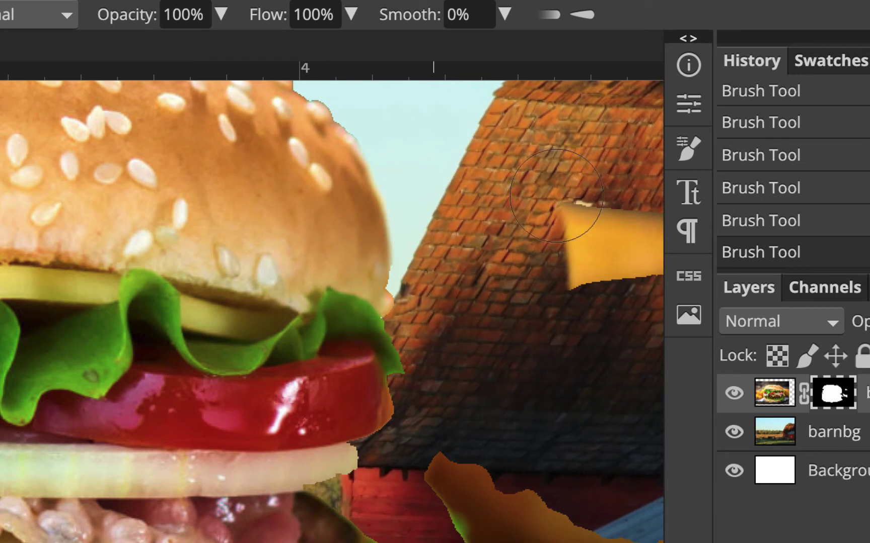
Step: Hide the barnbg layer and paint the remaining background fragments to the right of the burger out of its mask
click(734, 431)
mouse_move(572, 265)
mouse_down()
mouse_move(556, 209)
mouse_move(607, 293)
mouse_move(649, 272)
mouse_move(631, 240)
mouse_move(640, 207)
mouse_up()
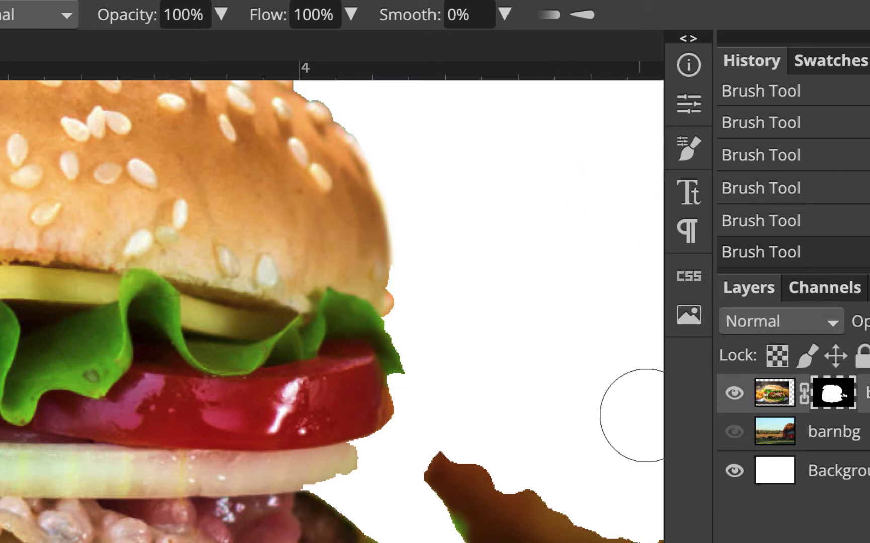
scroll(594, 369, right, 5)
scroll(596, 370, right, 1)
mouse_move(542, 245)
mouse_down()
mouse_move(528, 542)
mouse_move(542, 542)
mouse_move(479, 447)
mouse_move(428, 515)
mouse_move(367, 397)
mouse_up()
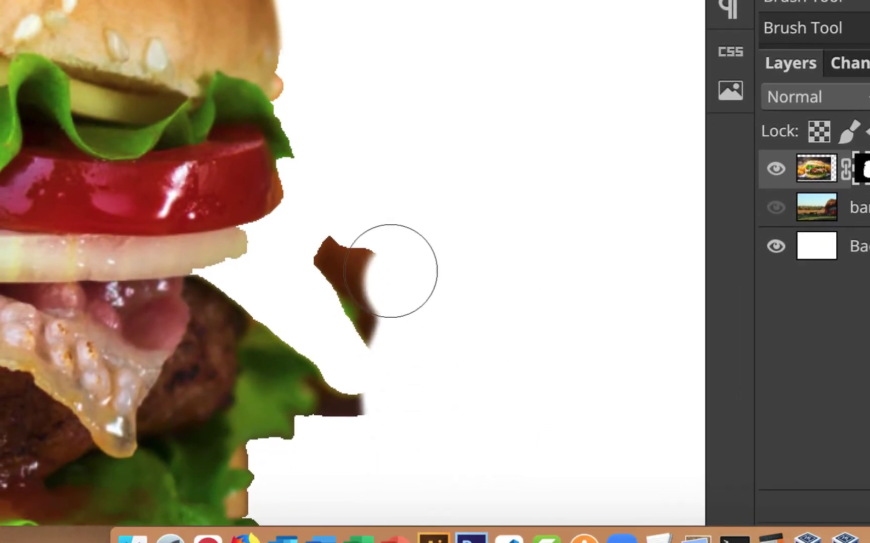
mouse_move(391, 271)
mouse_down()
mouse_move(345, 261)
mouse_move(344, 278)
mouse_move(374, 324)
mouse_up()
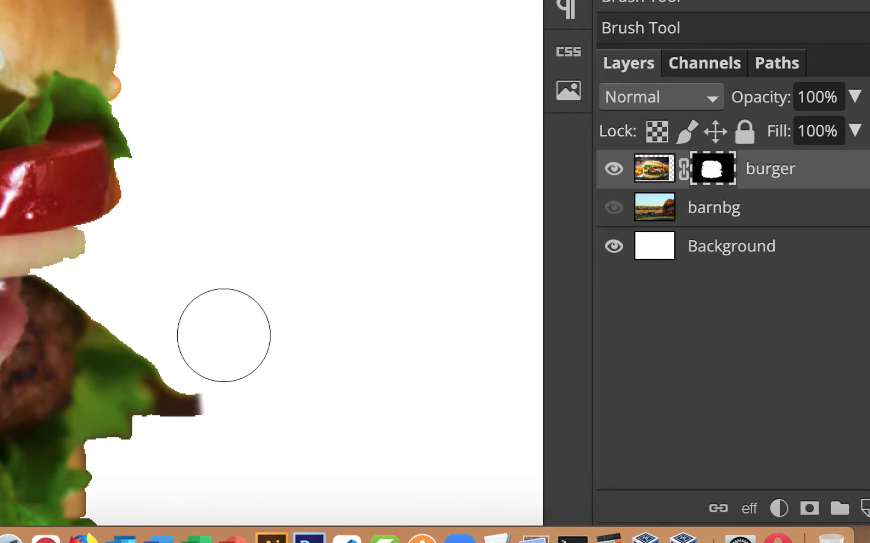
key(super+minus)
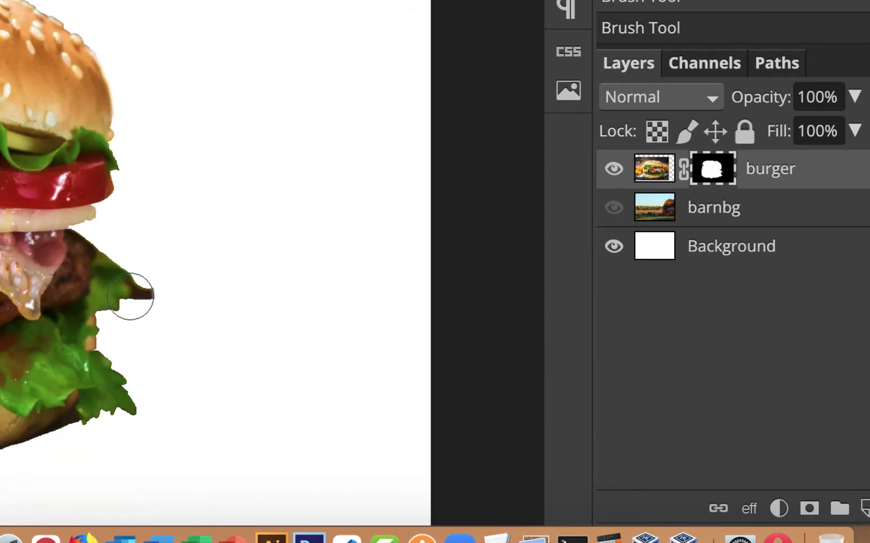
drag(150, 293, 124, 330)
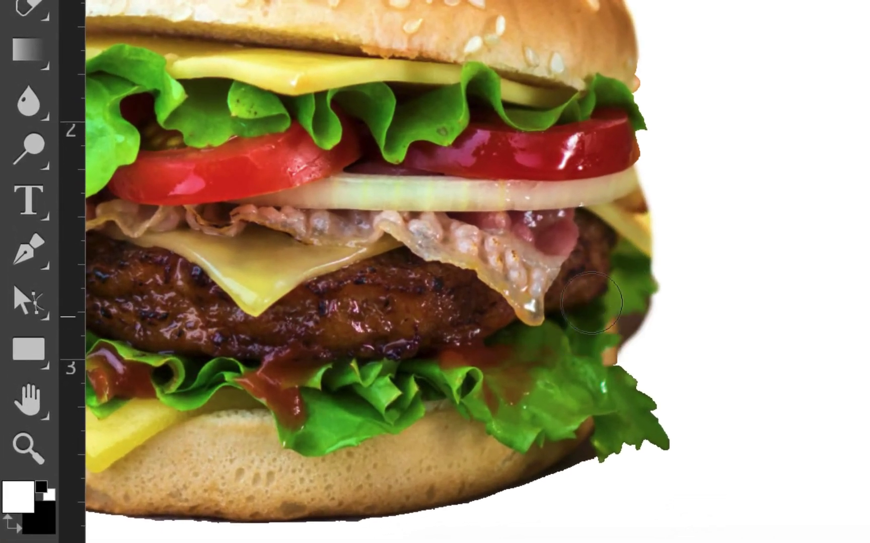
Step: Paint white on the burger mask to bring back the missing lettuce, onion and cheese along the burger's right side
mouse_move(639, 229)
mouse_down()
mouse_move(619, 181)
mouse_move(624, 125)
mouse_move(637, 156)
mouse_move(638, 263)
mouse_up()
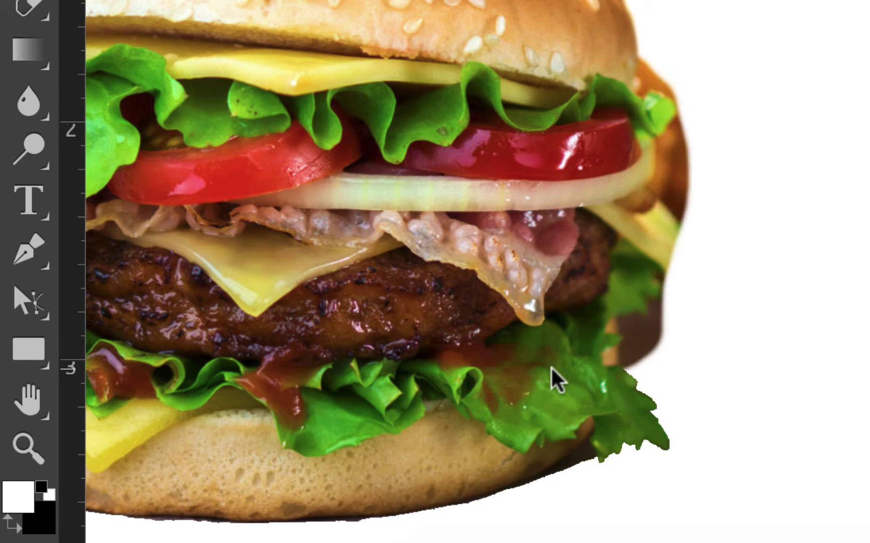
key(super+plus)
key(super+plus)
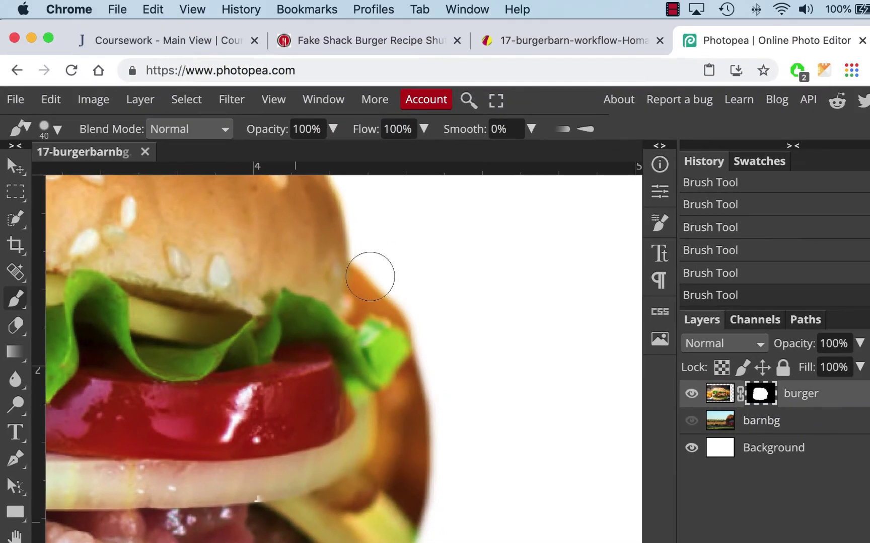
drag(369, 276, 371, 283)
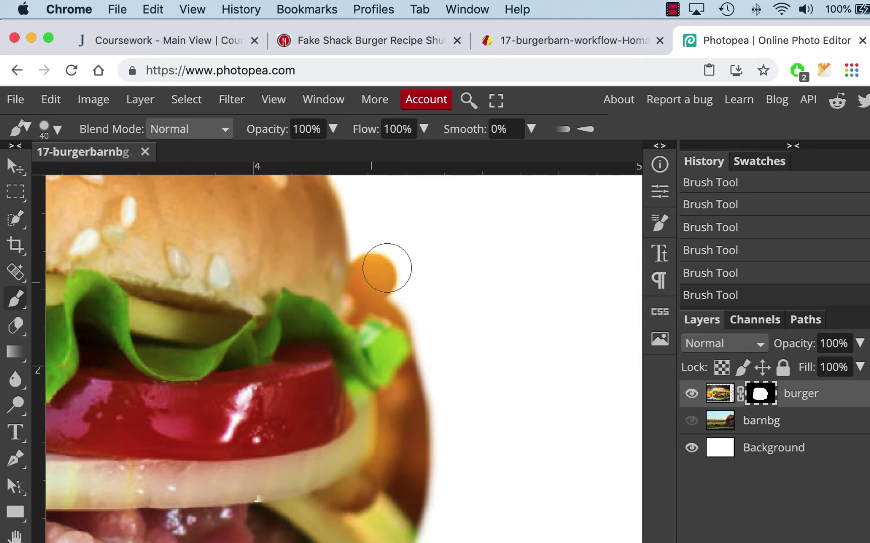
Step: Paint black on the burger mask to hide the orange blob right of the top bun, reducing the brush to 25 px
drag(386, 266, 380, 268)
click(370, 267)
key([)
key([)
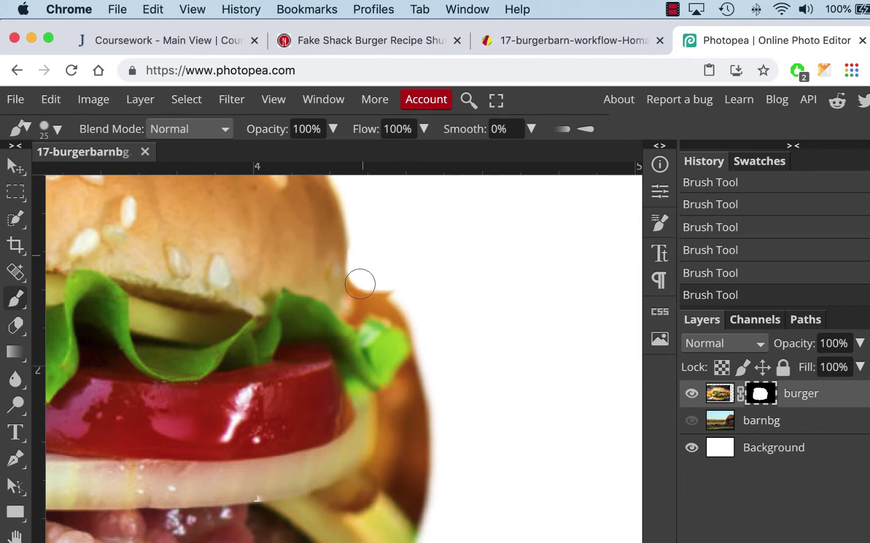
click(360, 285)
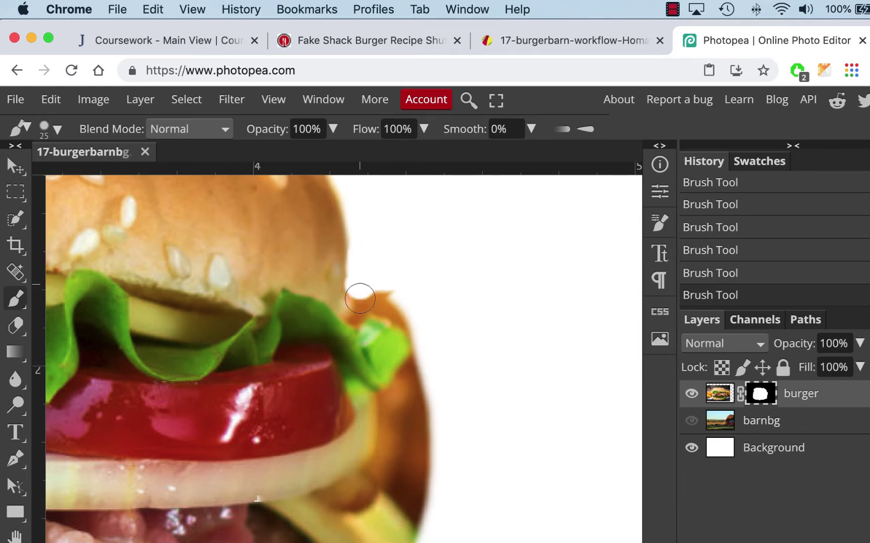
drag(360, 304, 361, 278)
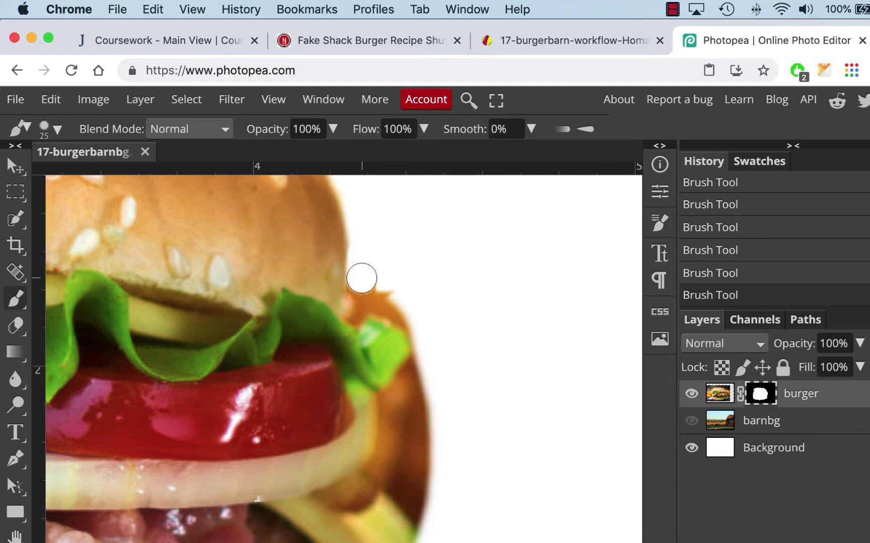
shift+click(410, 315)
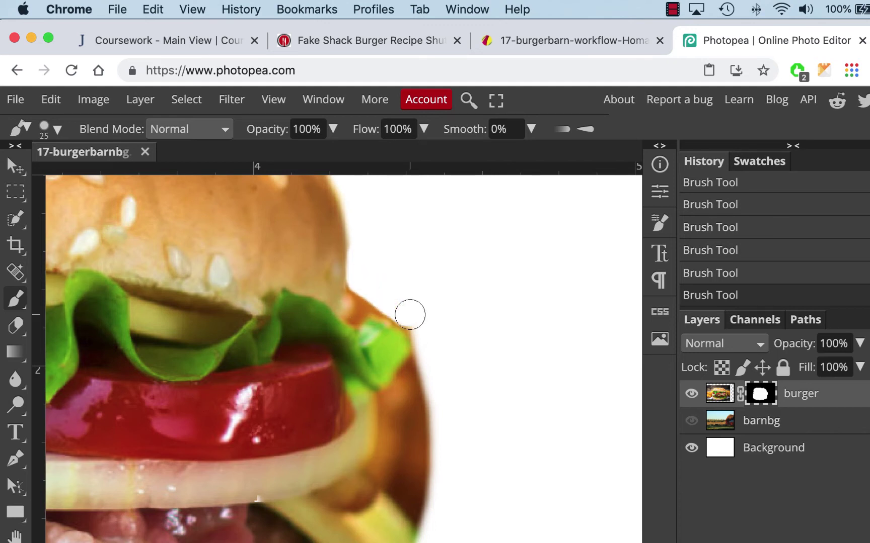
Step: Mask out the orange remnants between the top bun and the lettuce tip with a 15 px brush at 55% hardness
key([)
key([)
drag(366, 300, 355, 315)
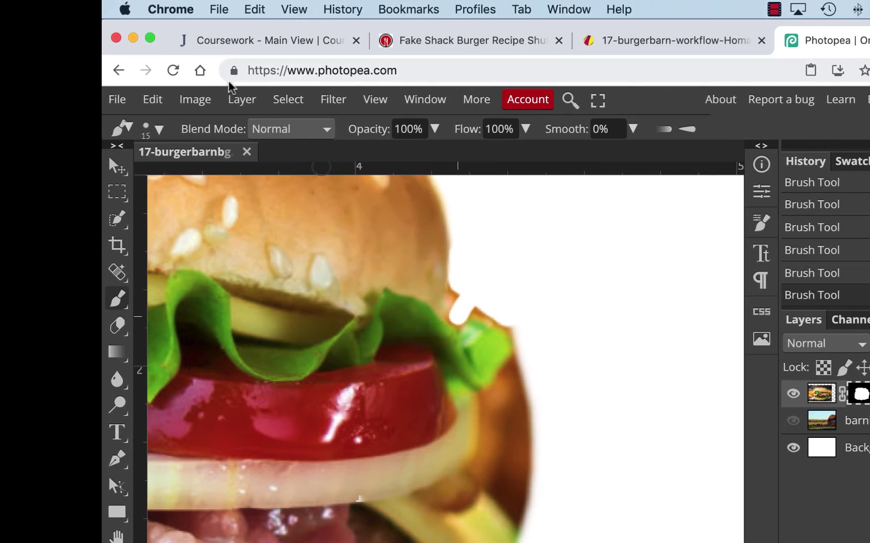
click(159, 129)
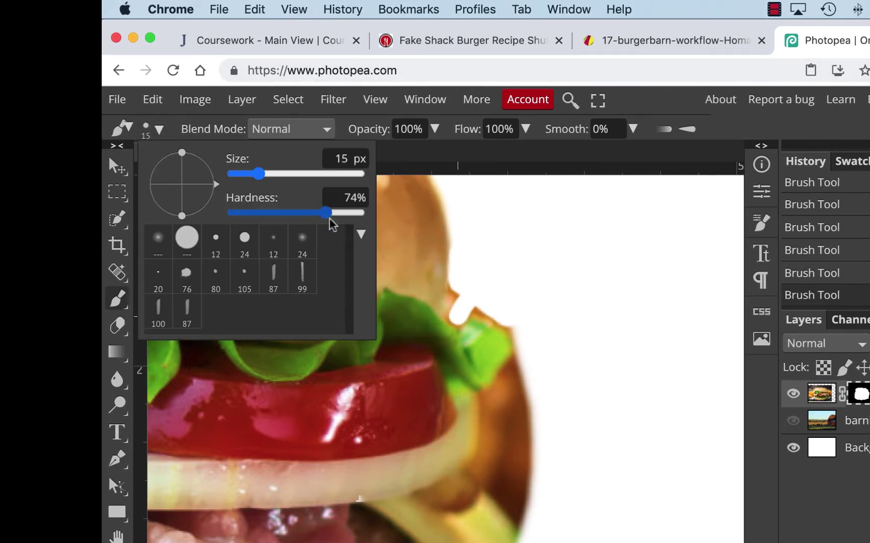
drag(327, 217, 301, 218)
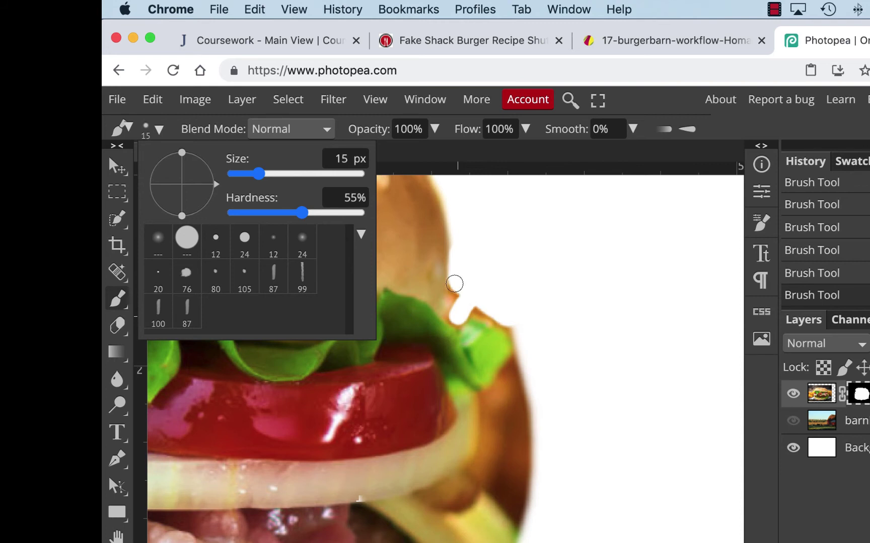
click(454, 284)
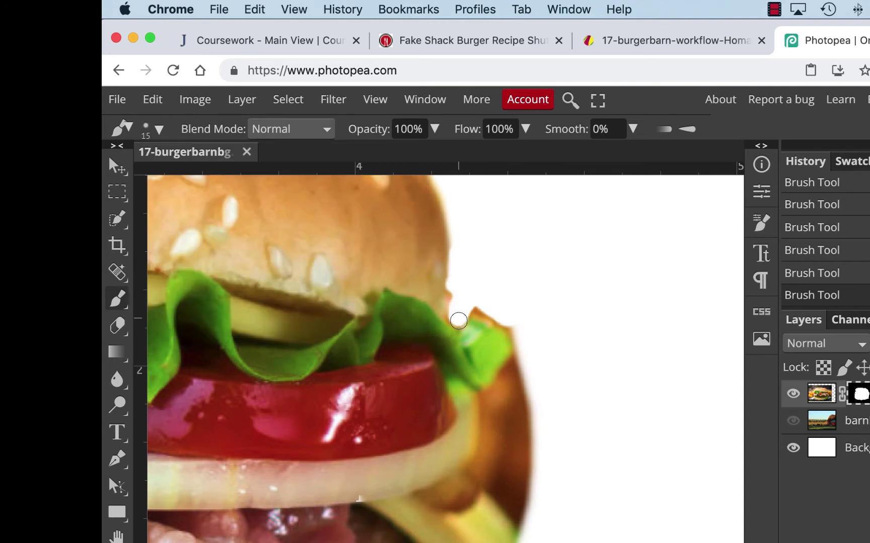
drag(457, 290, 454, 221)
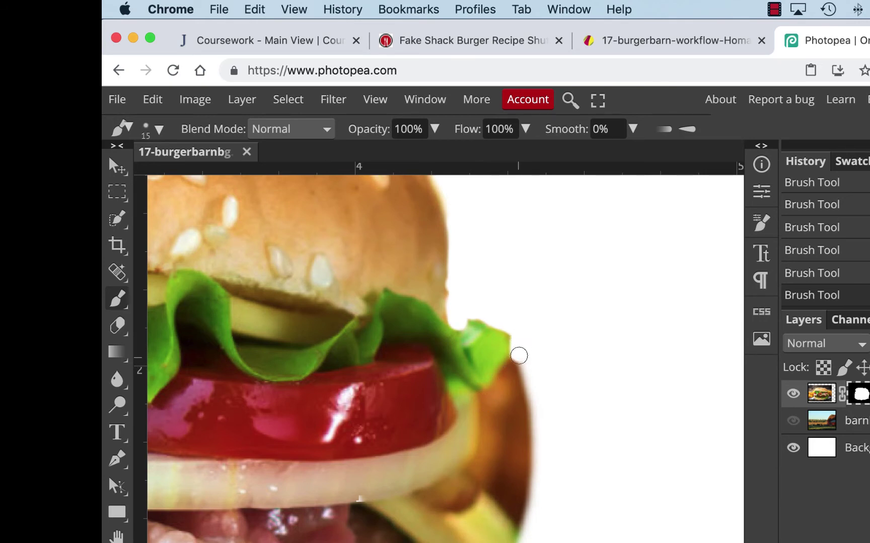
Step: Outline the brown bun fragment below the lettuce tip in black on the mask, then paint it out with a 35 px brush
shift+click(484, 397)
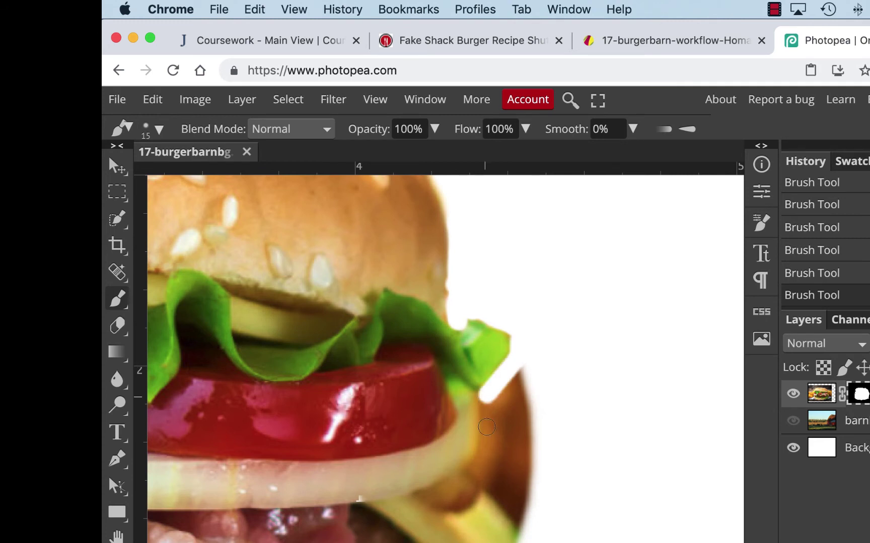
shift+click(484, 462)
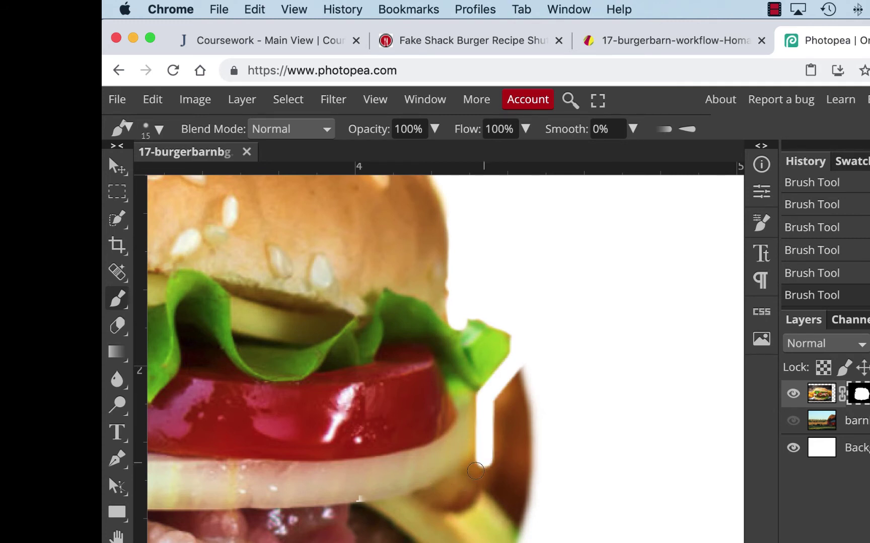
mouse_move(475, 470)
mouse_down()
mouse_move(513, 508)
mouse_move(525, 540)
mouse_up()
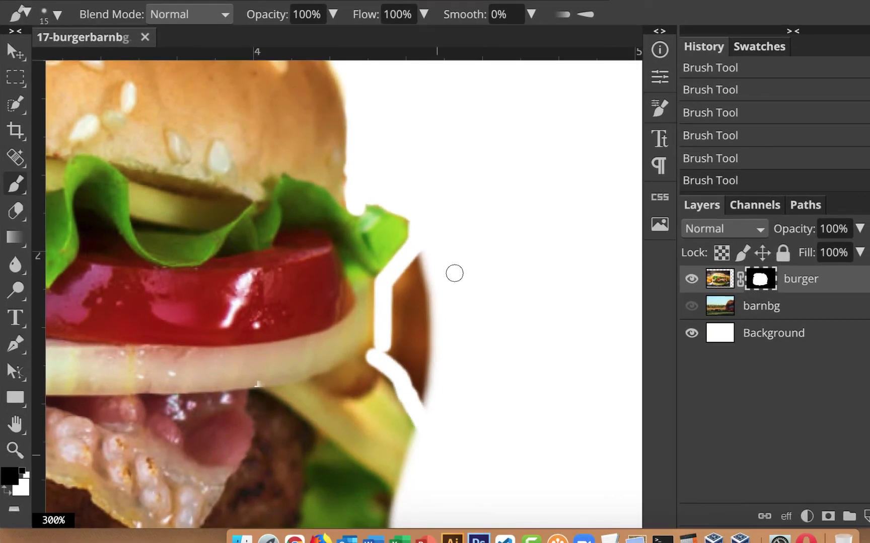
key(bracketright)
key(bracketright)
mouse_move(426, 262)
mouse_down()
mouse_move(402, 304)
mouse_move(414, 358)
mouse_move(438, 295)
mouse_move(429, 326)
mouse_up()
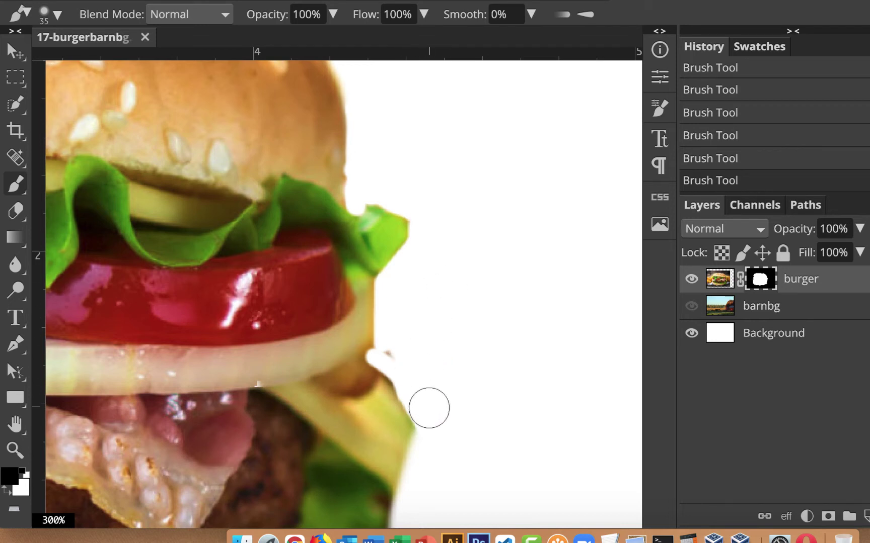
Step: Mask out the leftover pieces below the onion and beside the patty and lettuce, refining the edge with 25 and 15 px brushes
scroll(474, 346, down, 2)
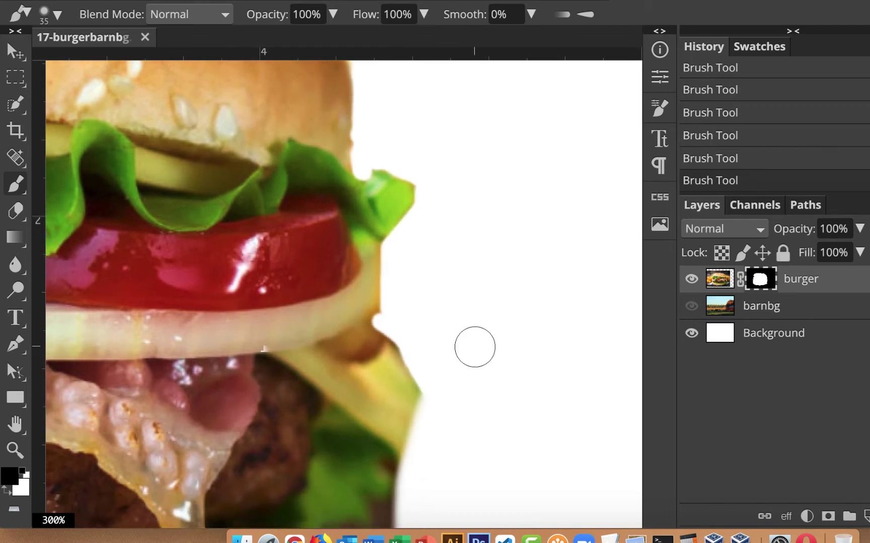
scroll(474, 348, down, 5)
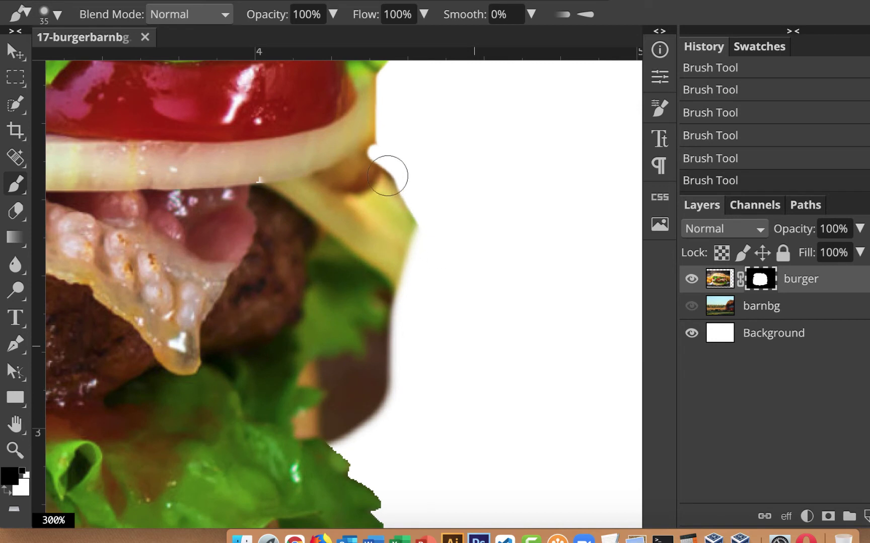
mouse_move(394, 167)
mouse_down()
mouse_move(390, 195)
mouse_move(337, 229)
mouse_move(395, 262)
mouse_move(406, 295)
mouse_move(404, 333)
mouse_move(357, 382)
mouse_move(347, 379)
mouse_move(353, 372)
mouse_move(386, 353)
mouse_move(381, 339)
mouse_move(423, 321)
mouse_move(436, 286)
mouse_move(400, 218)
mouse_move(426, 210)
mouse_move(416, 160)
mouse_move(389, 150)
mouse_move(391, 168)
mouse_move(353, 223)
mouse_move(387, 160)
mouse_move(367, 172)
mouse_move(383, 209)
mouse_up()
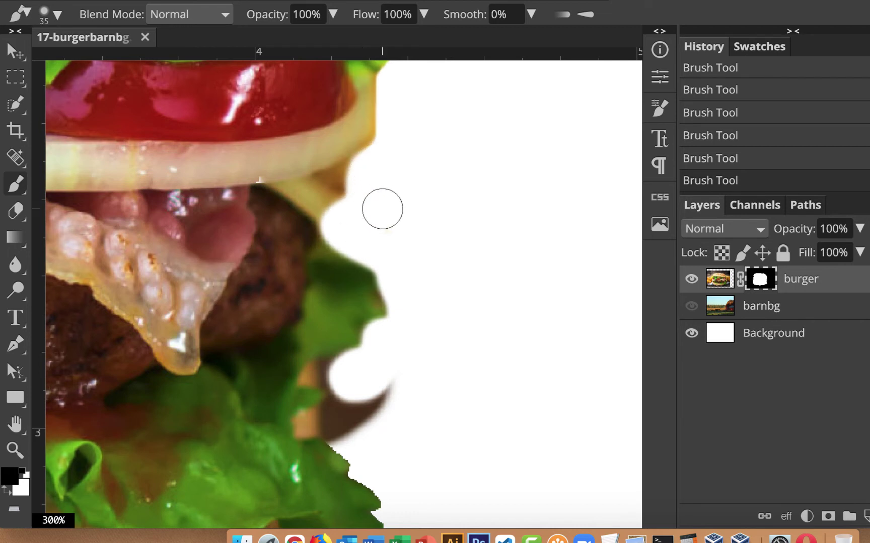
key(bracketleft)
mouse_move(346, 181)
mouse_down()
mouse_move(390, 144)
mouse_move(368, 165)
mouse_move(347, 198)
mouse_up()
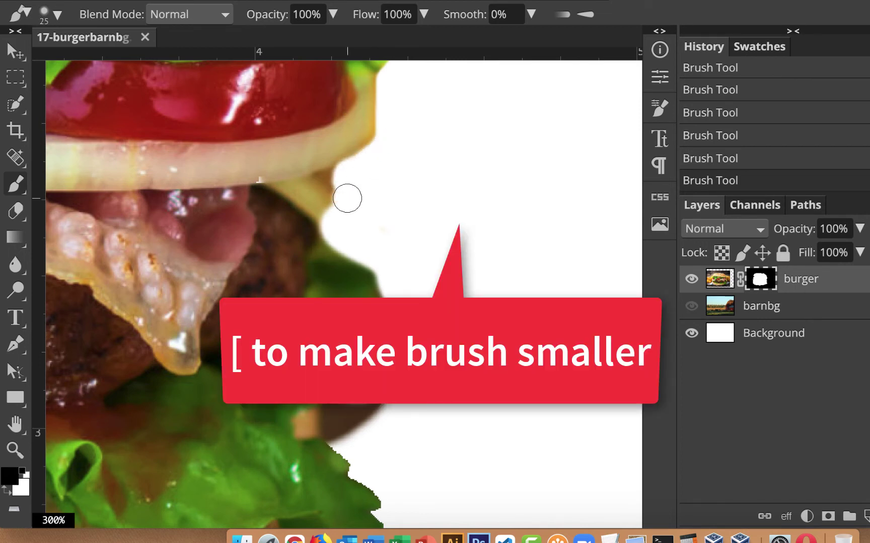
key(bracketleft)
mouse_move(327, 179)
mouse_down()
mouse_move(355, 163)
mouse_move(330, 177)
mouse_move(335, 189)
mouse_up()
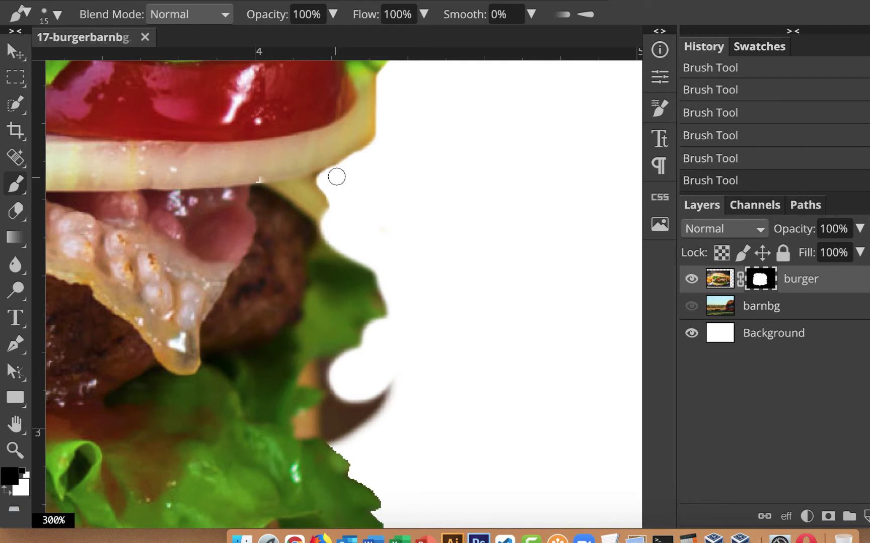
Step: Mask out the brown and orange remnants in the gap right of the lower lettuce, using 35, 25 and 15 px brushes
key(bracketright)
key(bracketright)
key(bracketright)
key(bracketright)
mouse_move(400, 432)
mouse_down()
mouse_move(358, 438)
mouse_move(336, 424)
mouse_move(396, 392)
mouse_move(363, 379)
mouse_move(347, 399)
mouse_up()
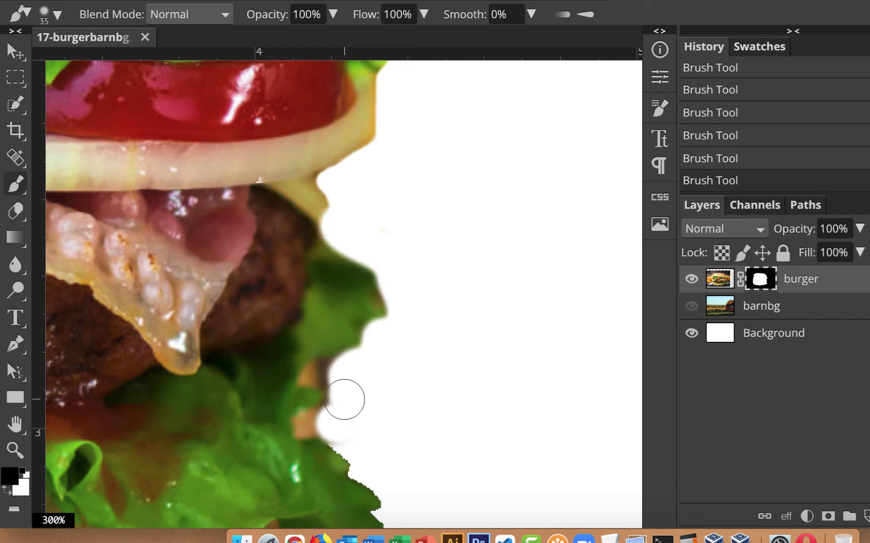
key(bracketleft)
key(bracketleft)
mouse_move(307, 430)
mouse_down()
mouse_move(345, 389)
mouse_move(315, 372)
mouse_move(364, 361)
mouse_move(390, 335)
mouse_up()
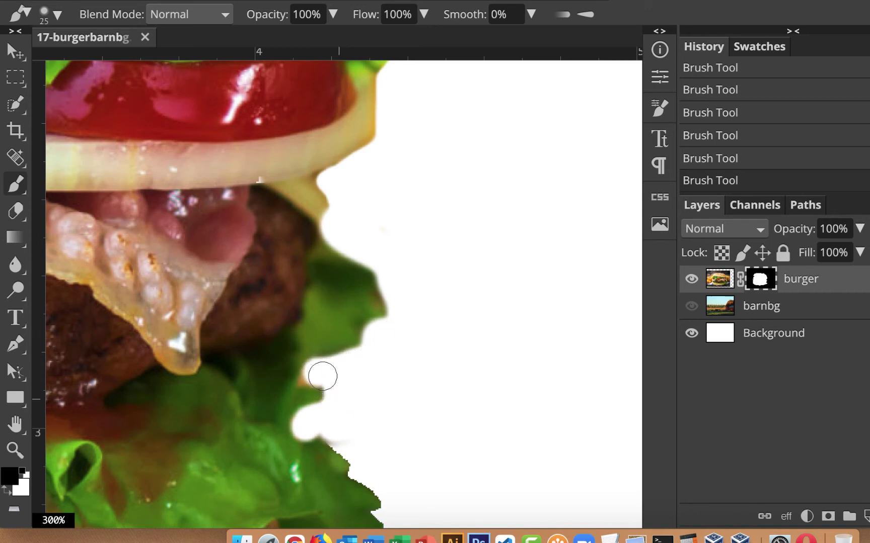
key(bracketleft)
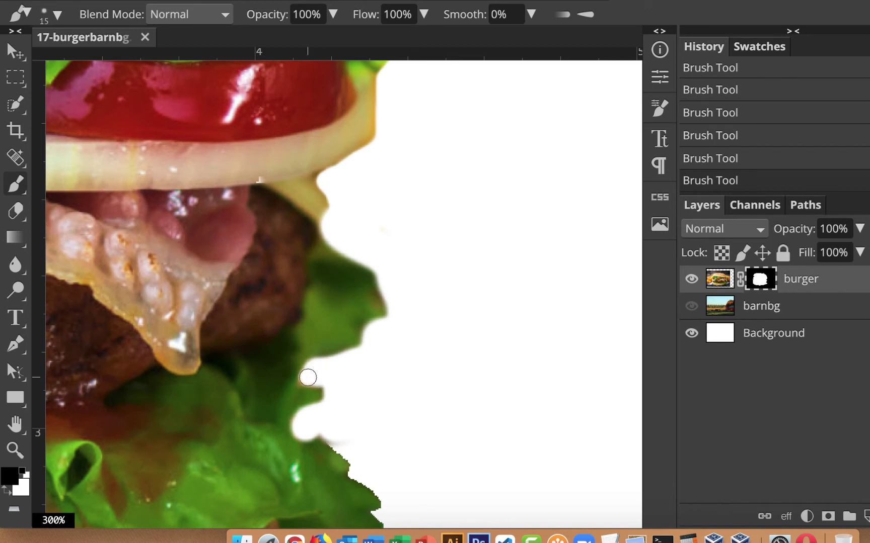
Step: Smooth the mask around the lower-right lettuce and along the right half of the bottom bun's underside with straight black strokes
scroll(382, 405, down, 5)
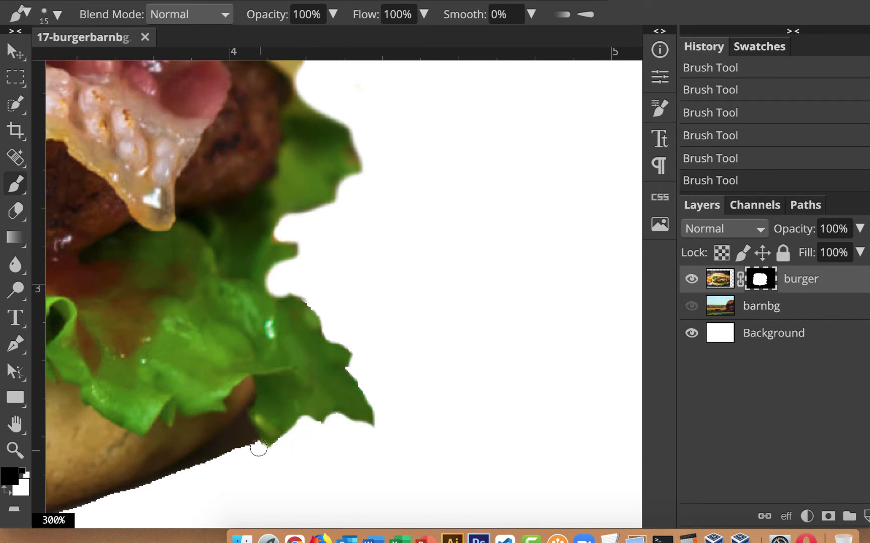
mouse_move(257, 447)
mouse_down()
mouse_move(246, 426)
mouse_move(183, 476)
mouse_up()
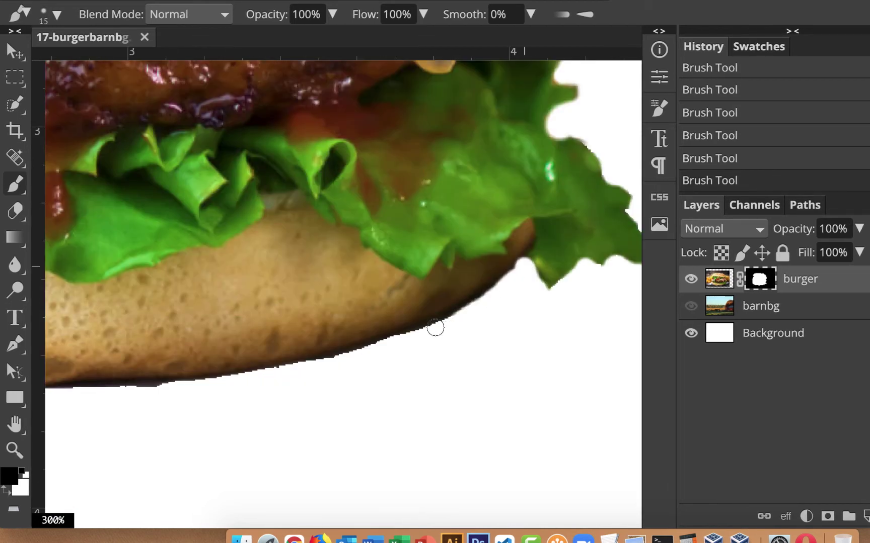
shift+click(436, 328)
shift+click(339, 361)
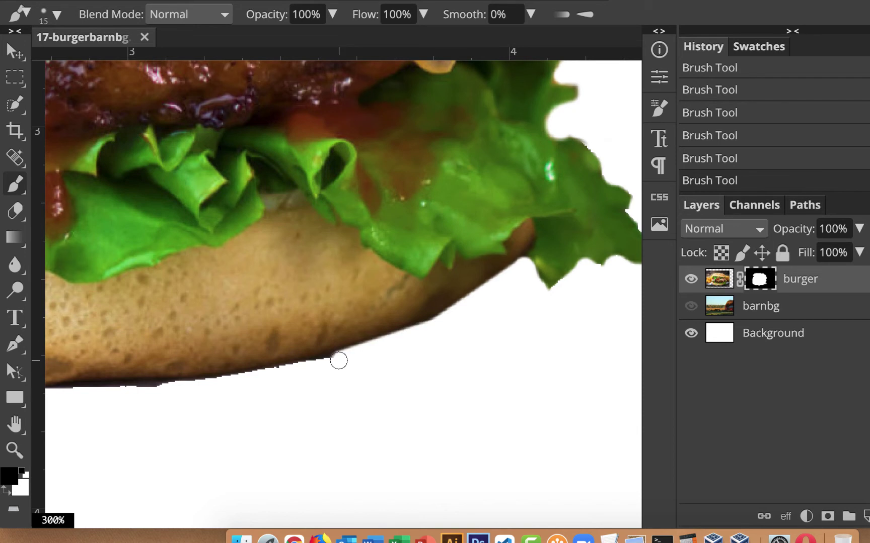
shift+click(211, 367)
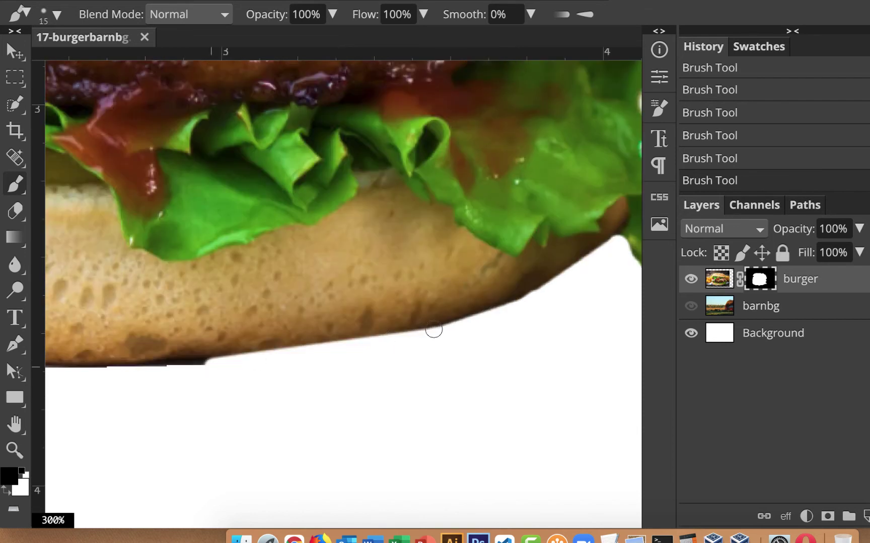
Step: Trim the dark, jagged edge from the middle and left of the bottom bun's underside with connected straight black strokes
scroll(307, 369, left, 10)
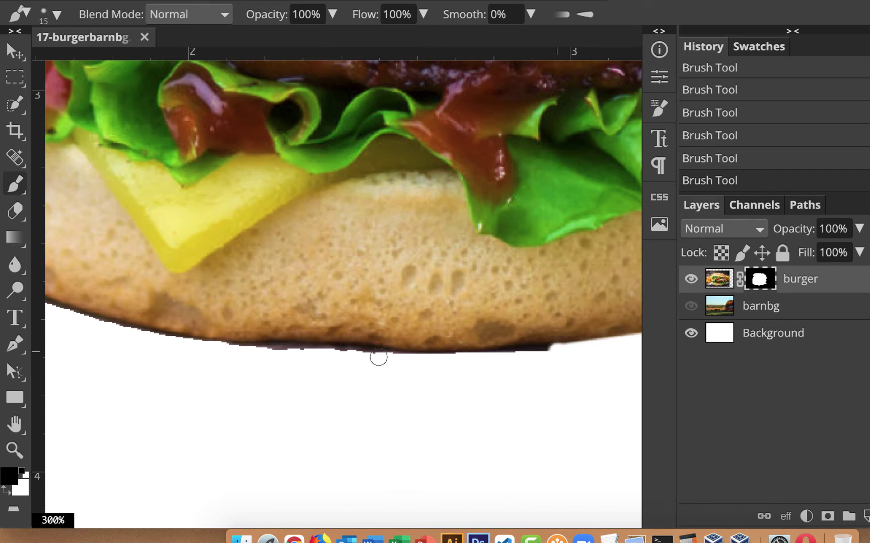
shift+click(379, 357)
shift+click(225, 350)
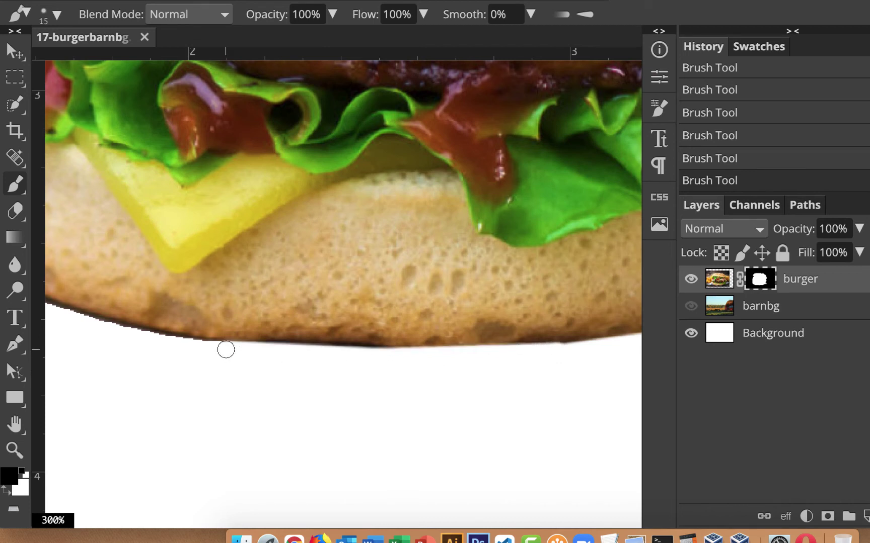
scroll(226, 350, left, 10)
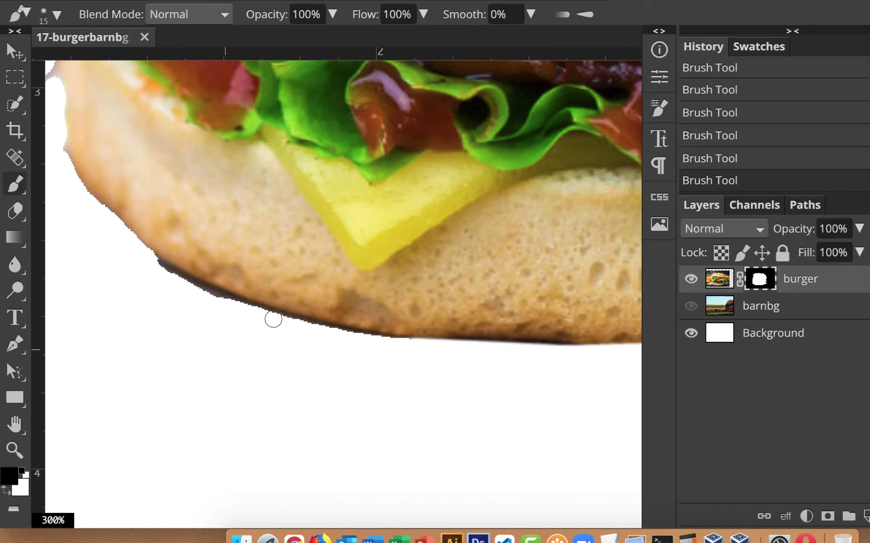
shift+click(273, 320)
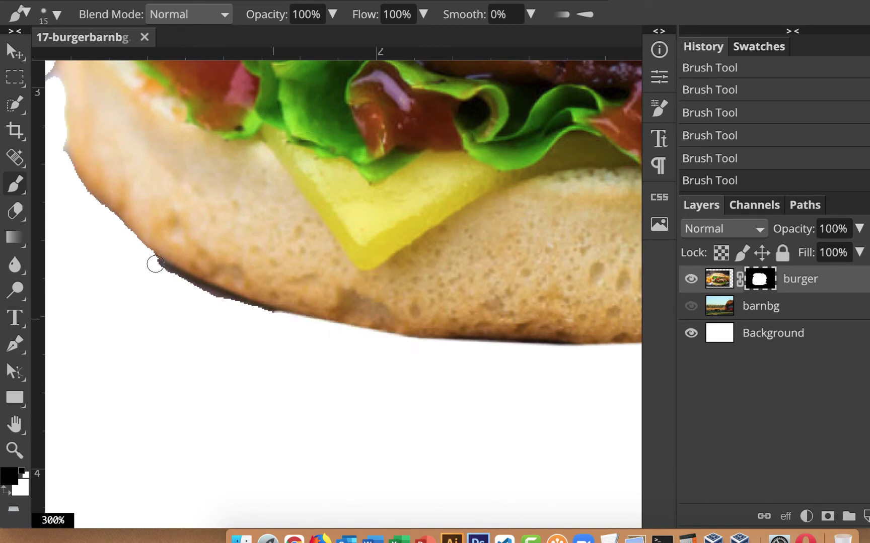
shift+click(155, 263)
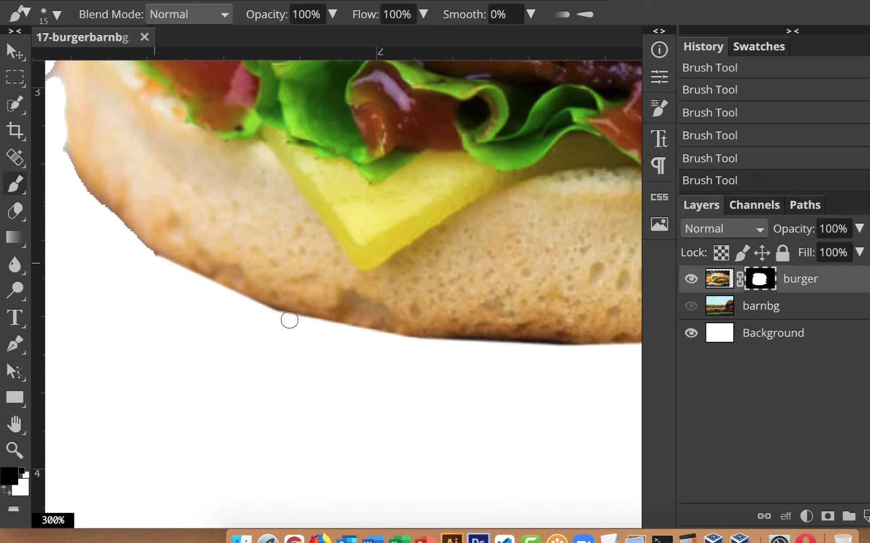
Step: Smooth the lower-left curve of the bottom bun on the mask with a 35 px black brush
key(bracketright)
key(bracketright)
drag(285, 331, 229, 317)
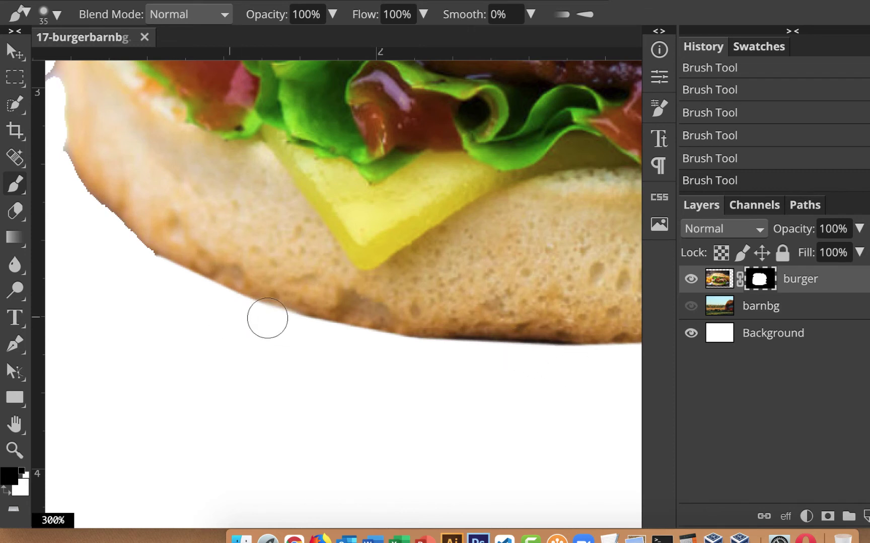
mouse_move(161, 280)
mouse_down()
mouse_move(108, 239)
mouse_move(55, 159)
mouse_up()
Step: Paint away the gray spike and rough edge along the burger's left side, from the bottom bun up to the cheese
key(space)
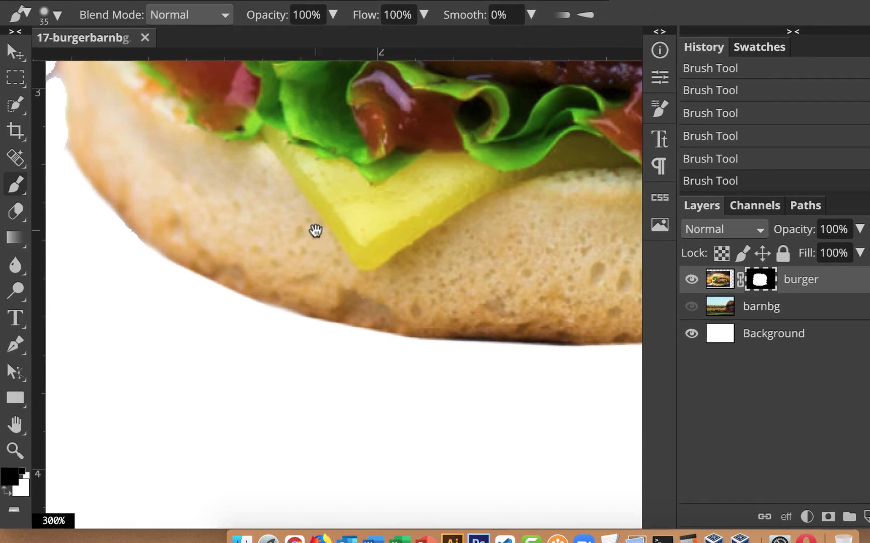
drag(314, 231, 478, 537)
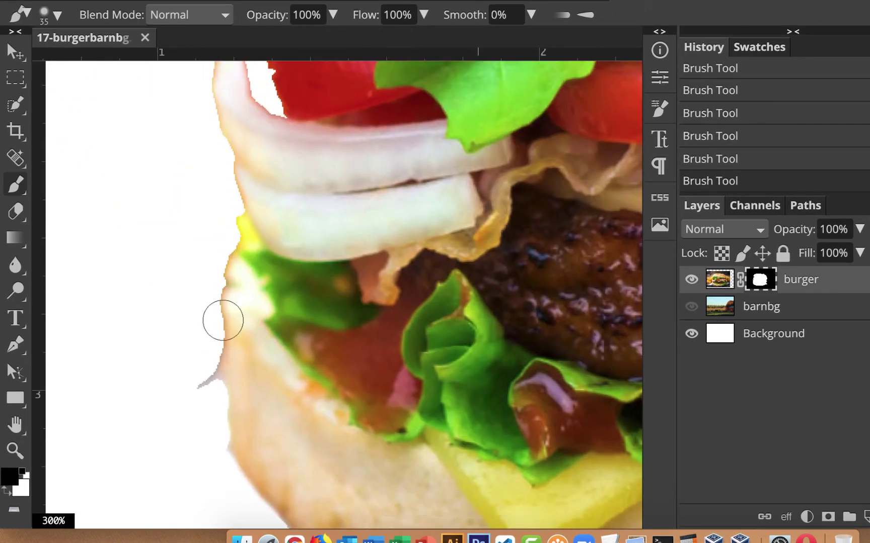
mouse_move(206, 273)
mouse_down()
mouse_move(201, 328)
mouse_move(215, 430)
mouse_up()
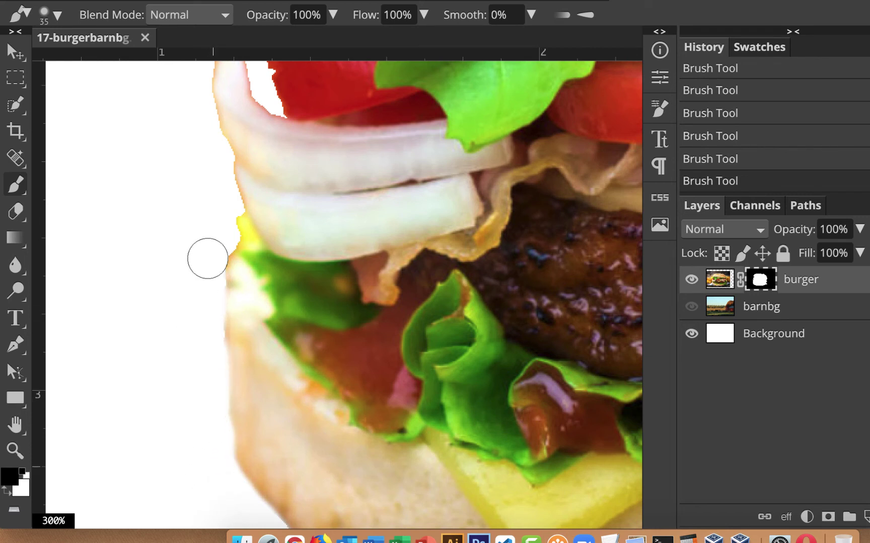
shift+click(207, 259)
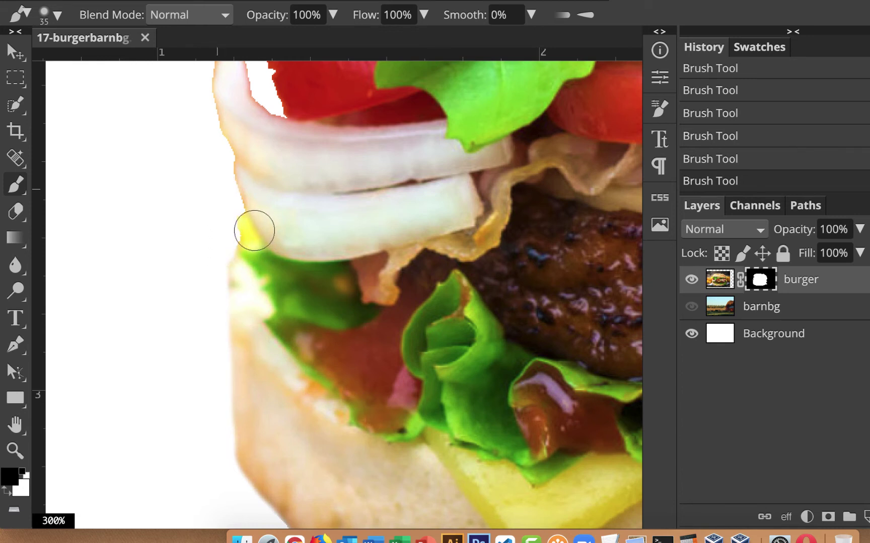
Step: Restore the cheese edge beside the lowest onion ring on the burger's mask with a 35 px white brush
key(x)
drag(247, 231, 256, 188)
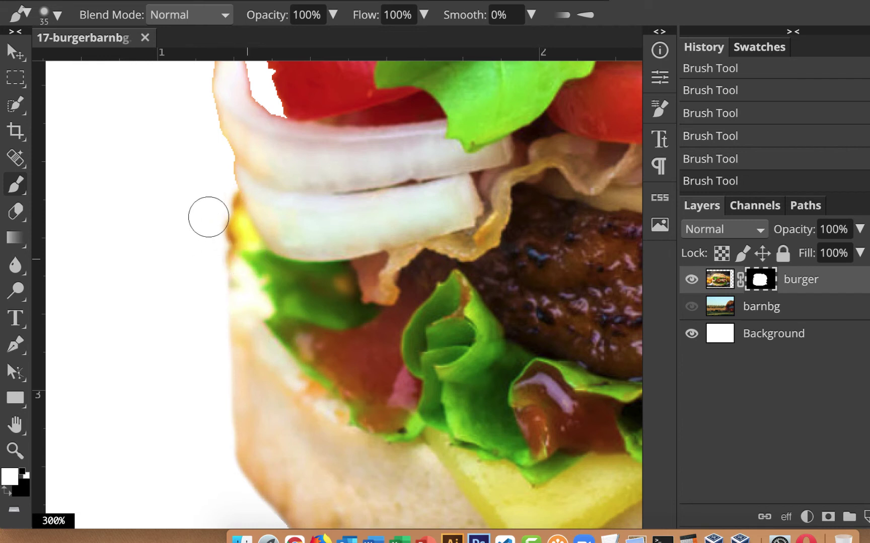
key(x)
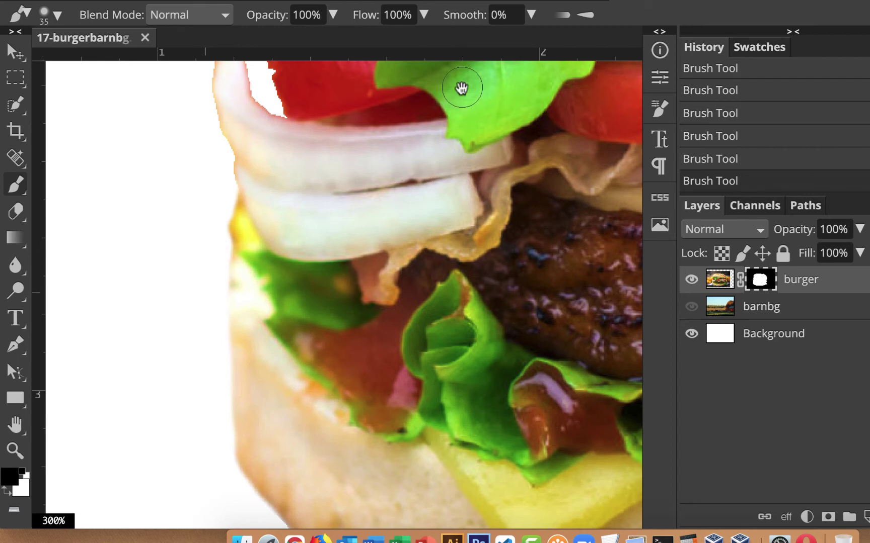
Step: Paint white on the mask to bring back the left end of the tomato between the onion and lettuce
scroll(461, 171, up, 10)
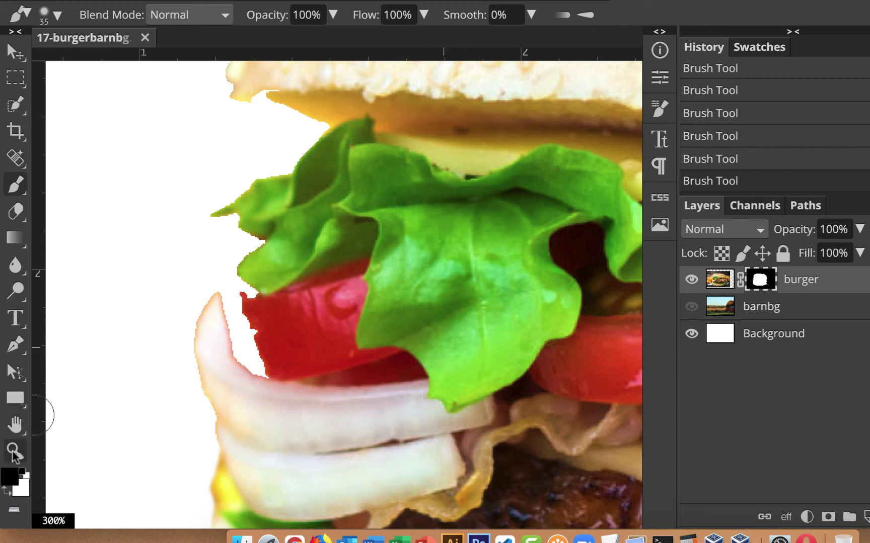
click(229, 316)
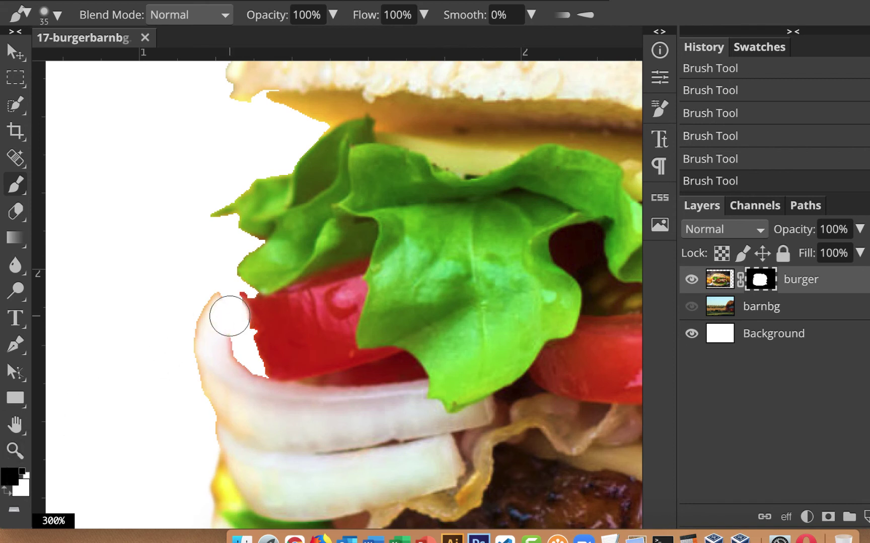
key(x)
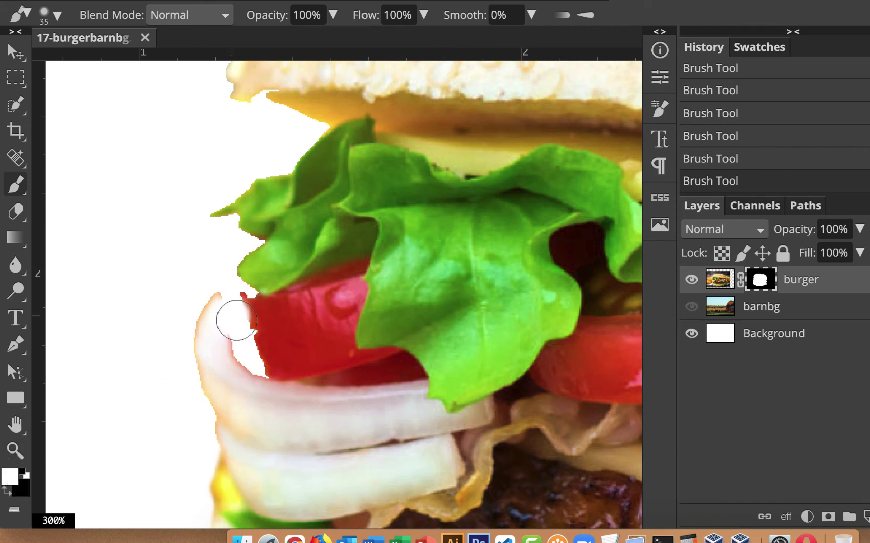
mouse_move(236, 320)
mouse_down()
mouse_move(229, 320)
mouse_move(239, 352)
mouse_move(283, 382)
mouse_up()
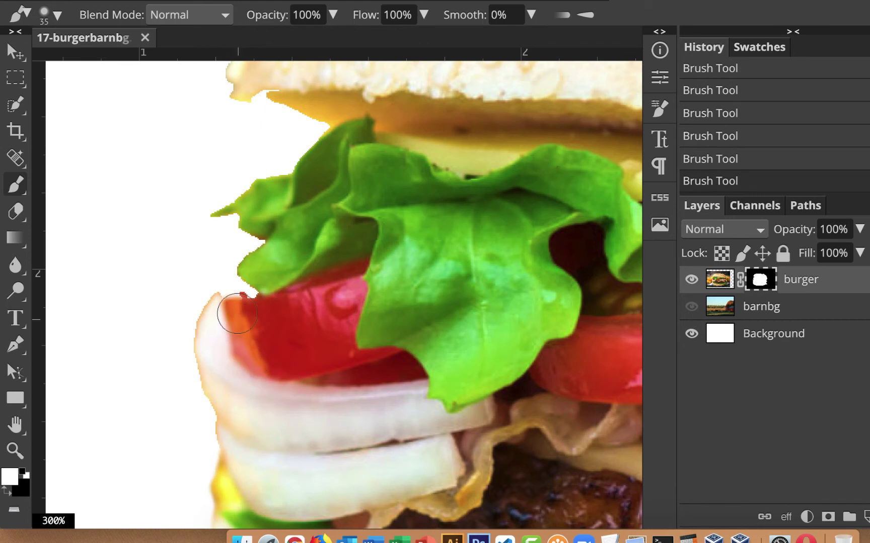
mouse_move(237, 313)
mouse_down()
mouse_move(230, 298)
mouse_move(247, 275)
mouse_move(295, 237)
mouse_up()
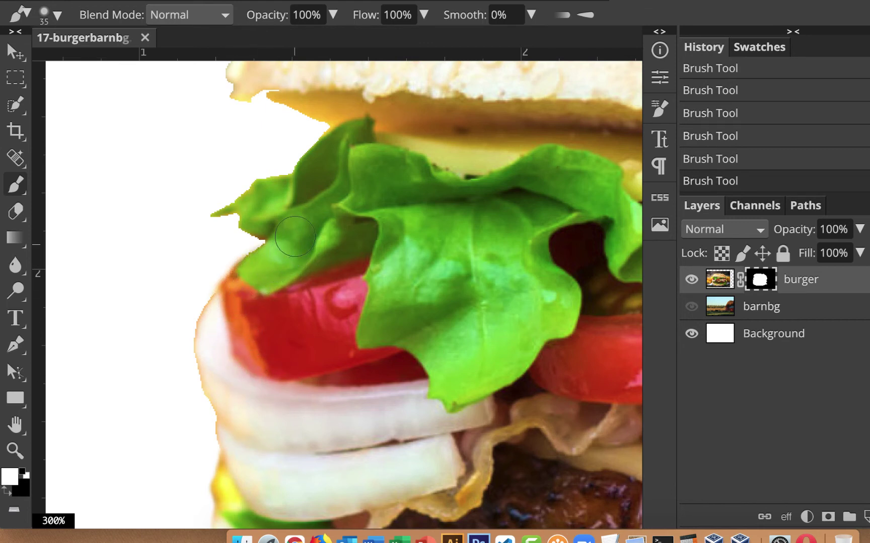
Step: Restore the cheese beside the upper lettuce and the bun's left corner with white, and trim the excess outside them with black
mouse_move(311, 99)
mouse_down()
mouse_move(301, 112)
mouse_move(338, 130)
mouse_up()
scroll(315, 112, up, 5)
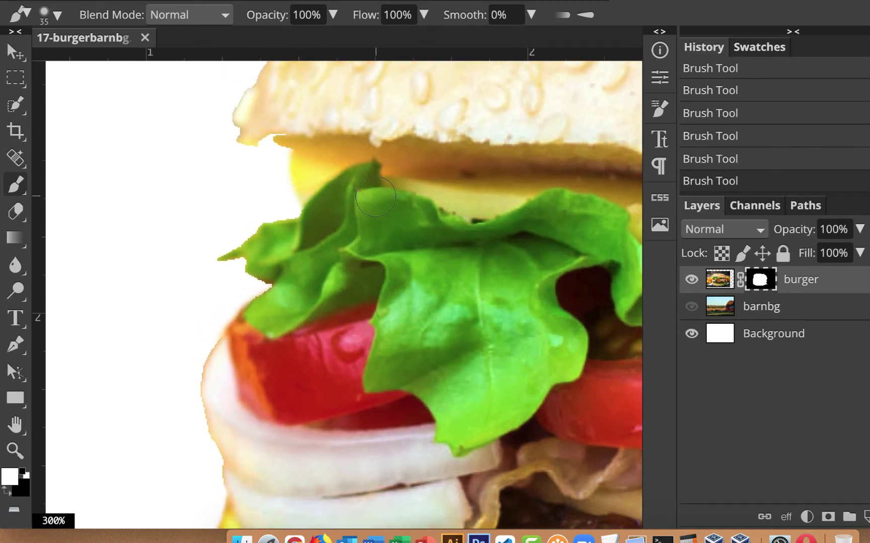
mouse_move(273, 206)
mouse_down()
mouse_move(327, 253)
mouse_move(331, 323)
mouse_move(283, 271)
mouse_move(262, 212)
mouse_move(325, 311)
mouse_move(325, 321)
mouse_move(276, 264)
mouse_move(261, 289)
mouse_move(277, 296)
mouse_move(227, 342)
mouse_move(278, 361)
mouse_move(289, 385)
mouse_up()
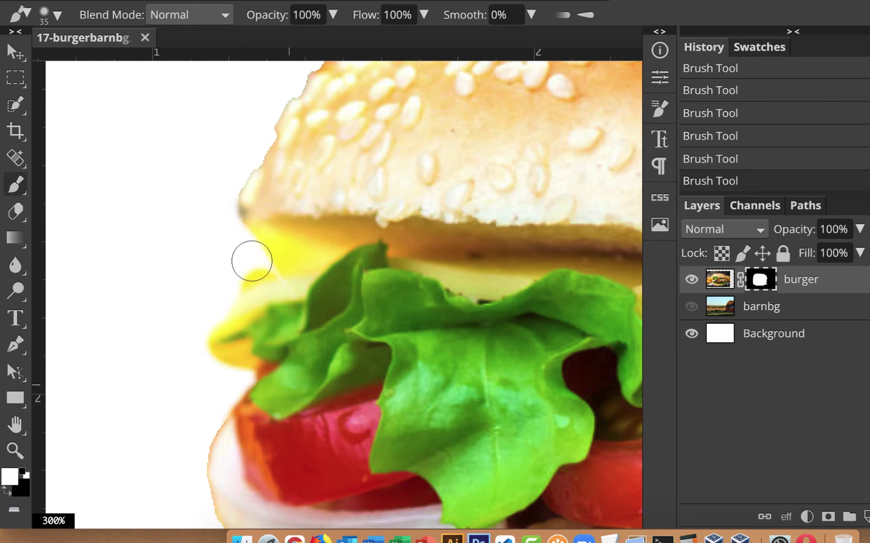
key(x)
mouse_move(246, 263)
mouse_down()
mouse_move(203, 309)
mouse_move(194, 347)
mouse_move(204, 365)
mouse_move(239, 372)
mouse_move(201, 422)
mouse_up()
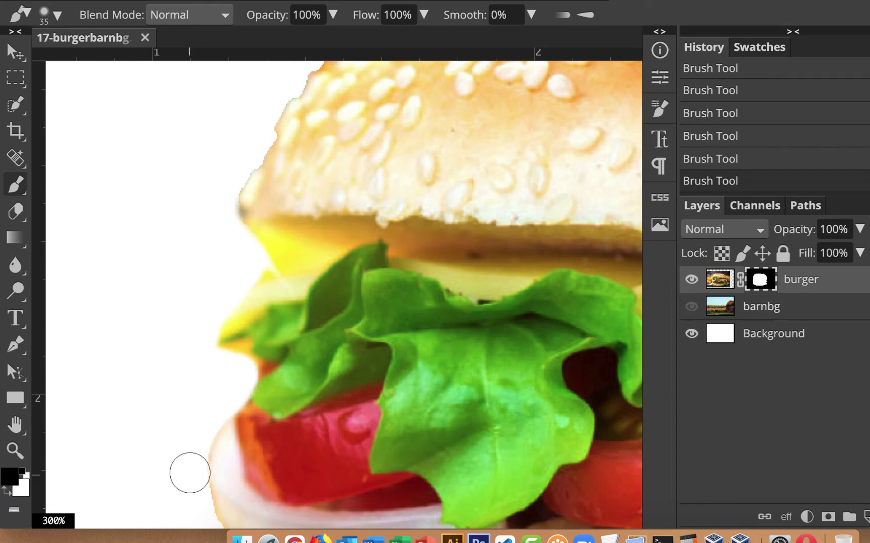
Step: Smooth the top bun's left half on the mask, filling dents with white and trimming the jagged rim with black
scroll(385, 319, up, 2)
scroll(385, 319, down, 5)
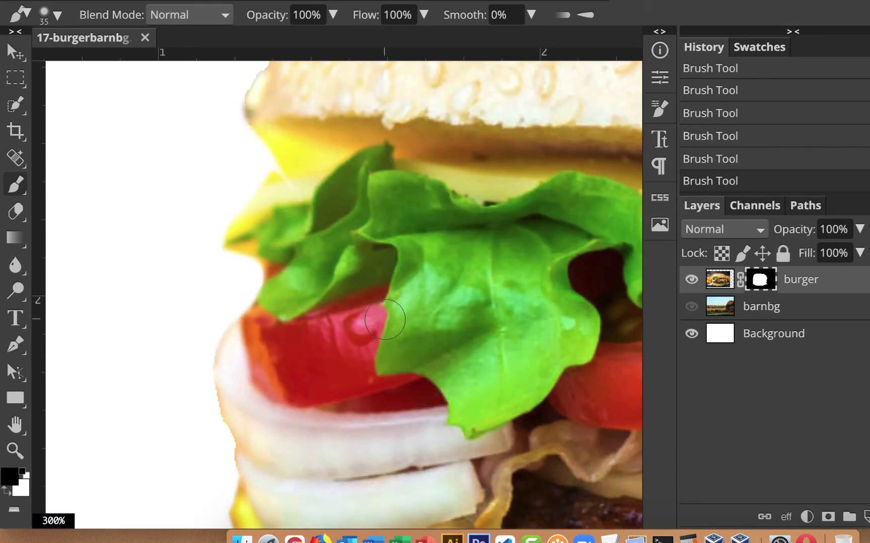
scroll(385, 320, up, 4)
scroll(385, 320, up, 5)
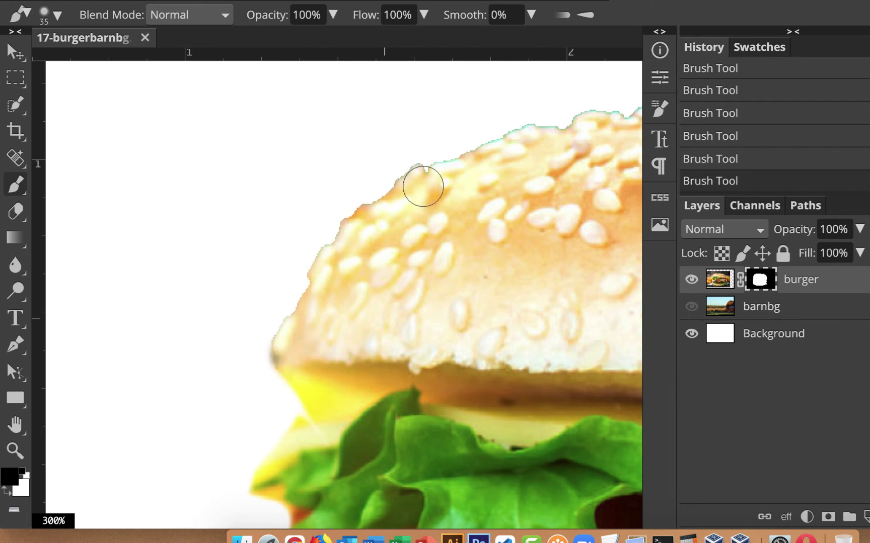
key(x)
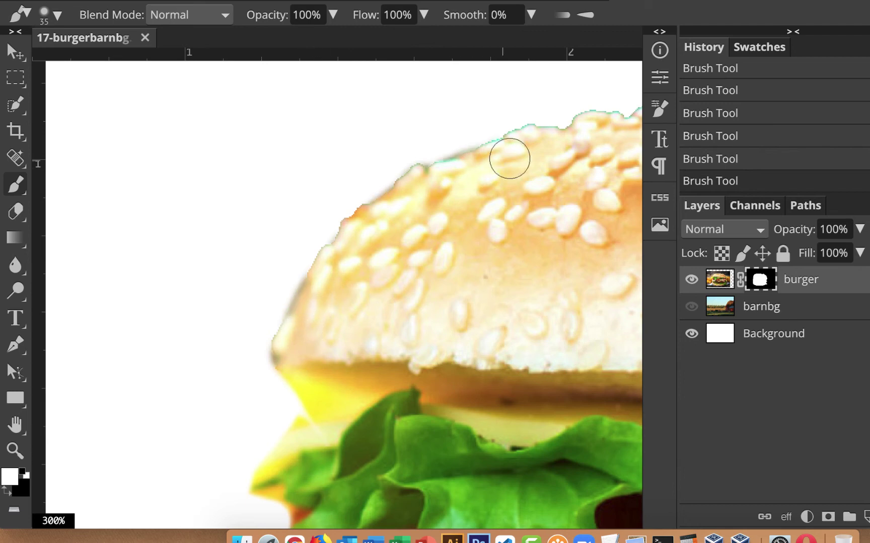
drag(451, 226, 206, 336)
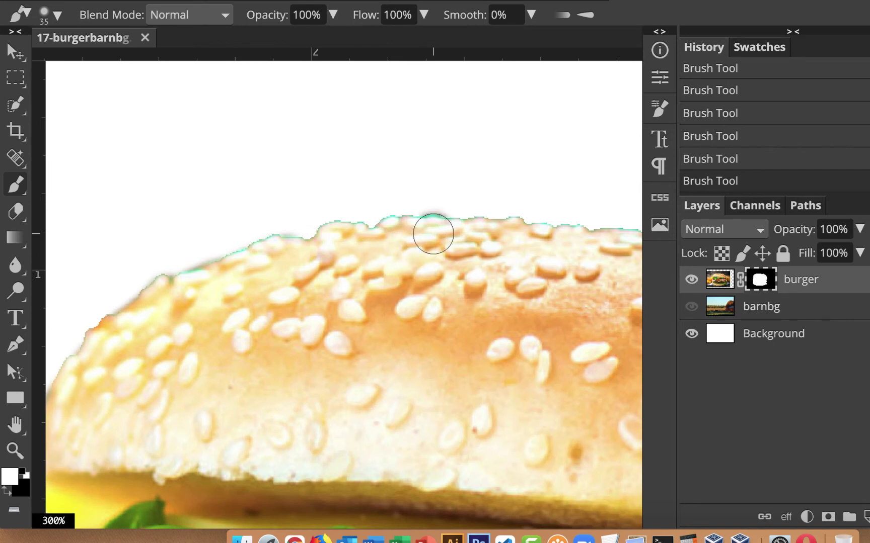
key(x)
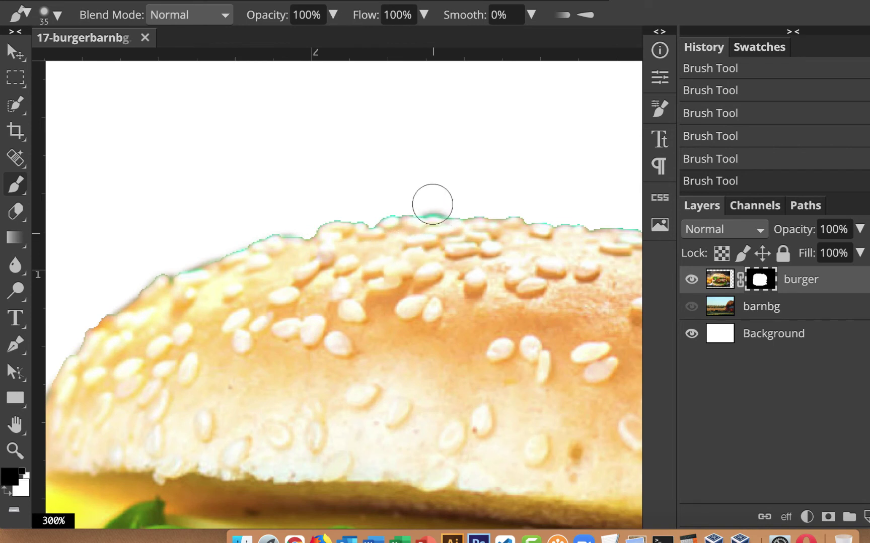
mouse_move(453, 193)
mouse_down()
mouse_move(268, 222)
mouse_move(155, 261)
mouse_move(86, 307)
mouse_up()
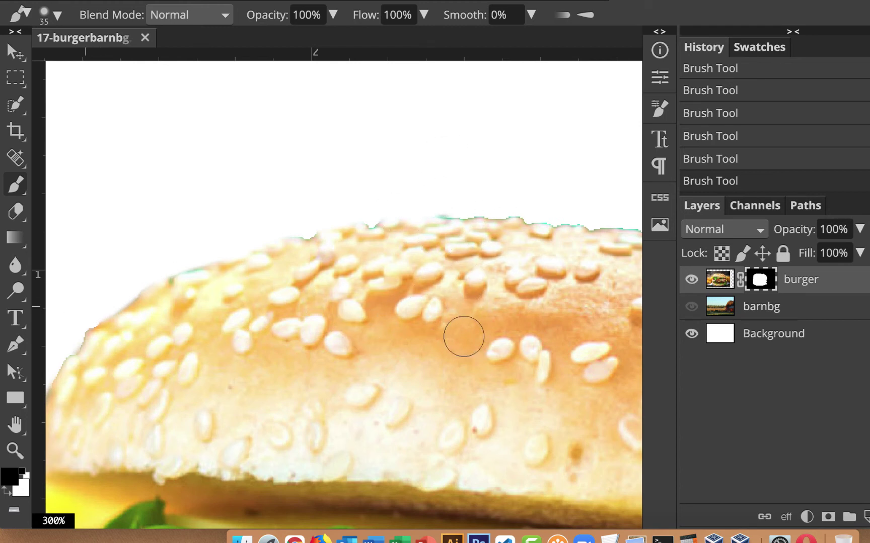
Step: Paint black along the top bun's right half to smooth its rim and remove the brown bump
key(space)
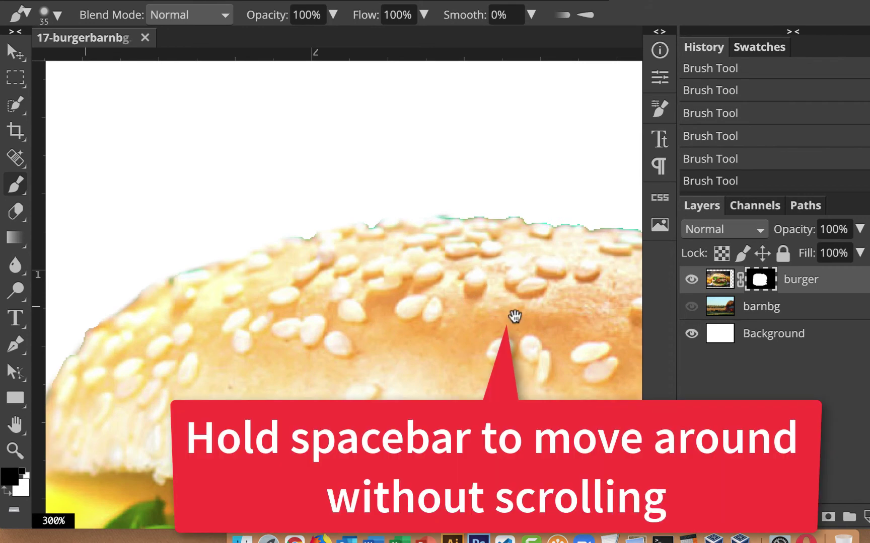
drag(541, 253, 249, 258)
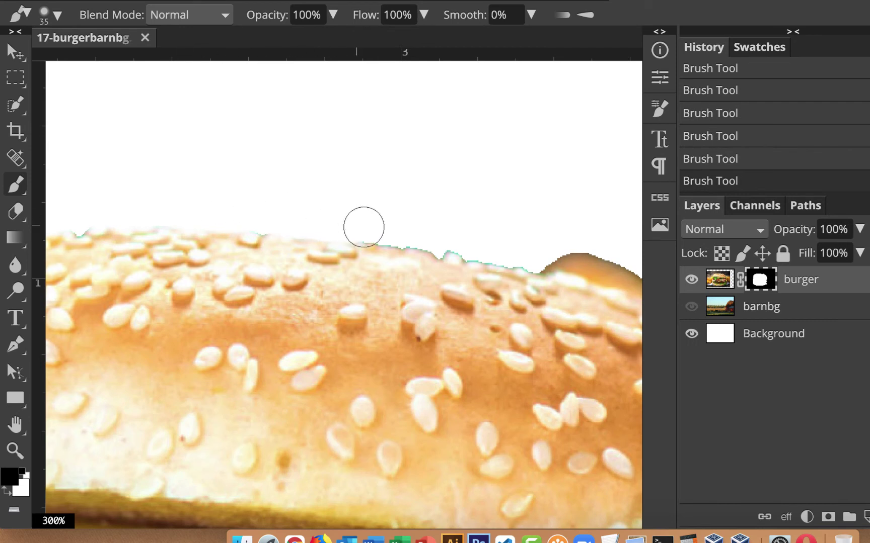
mouse_move(391, 229)
mouse_down()
mouse_move(536, 258)
mouse_move(577, 235)
mouse_up()
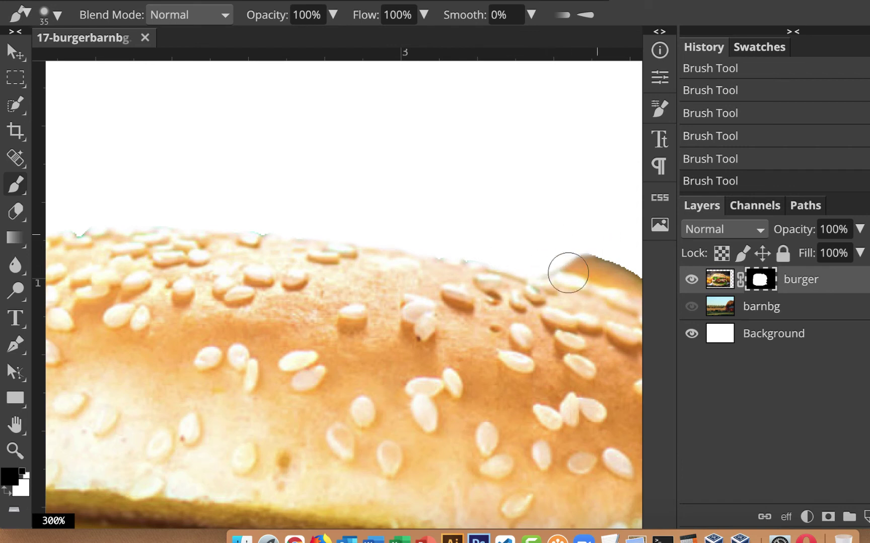
drag(568, 417, 328, 360)
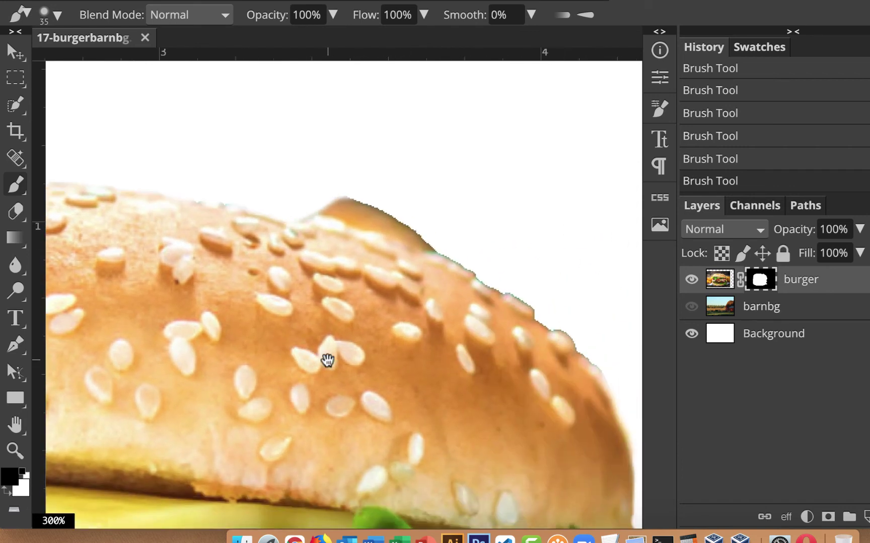
mouse_move(301, 190)
mouse_down()
mouse_move(447, 232)
mouse_move(562, 313)
mouse_move(615, 377)
mouse_up()
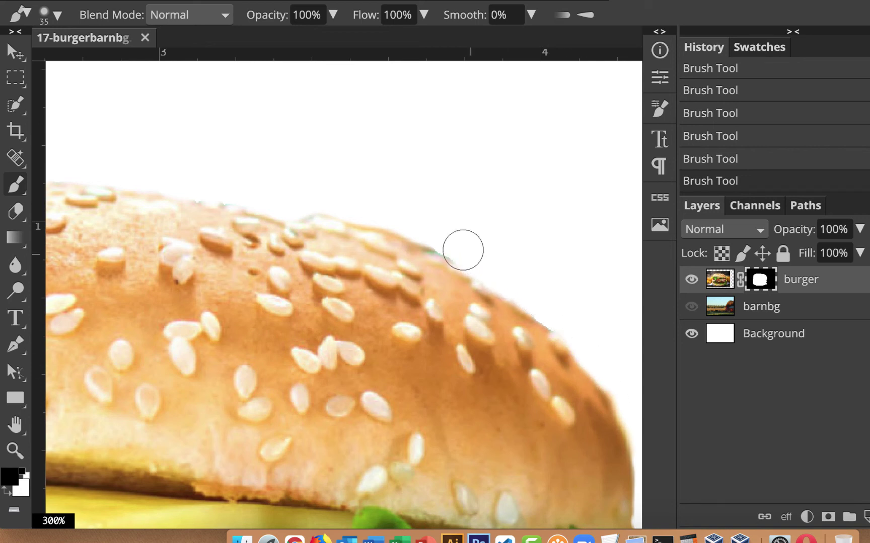
Step: Show the barnbg layer and rebuild the bottom bun's left side on the mask with white, trimming the overflow with black
key(super+0)
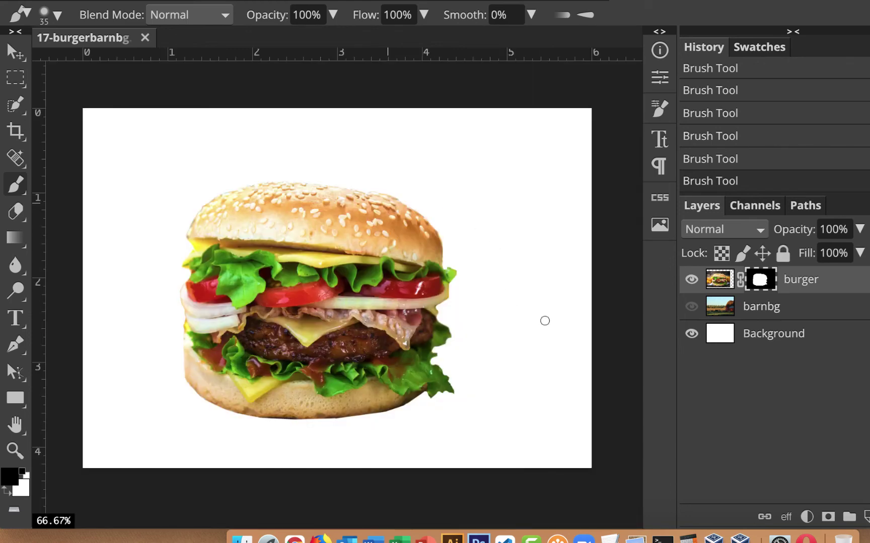
click(692, 308)
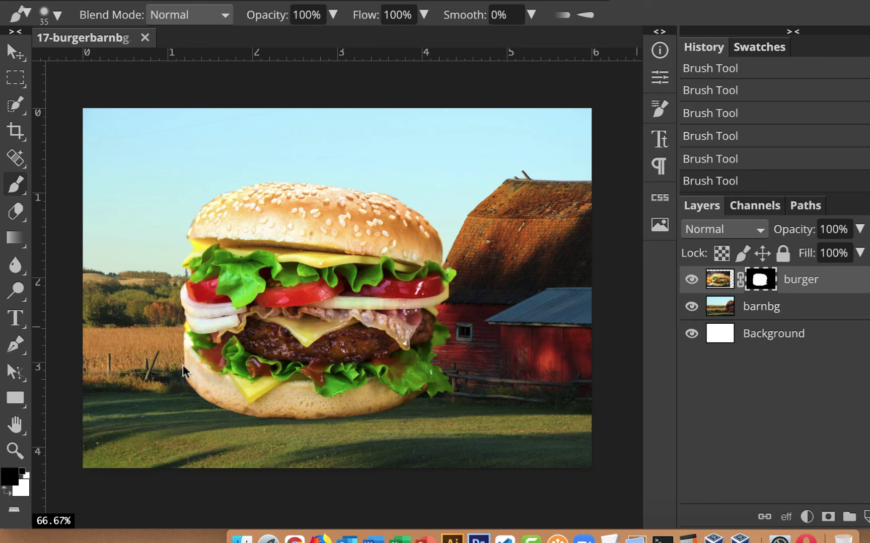
key(super+plus)
key(super+plus)
drag(193, 368, 503, 157)
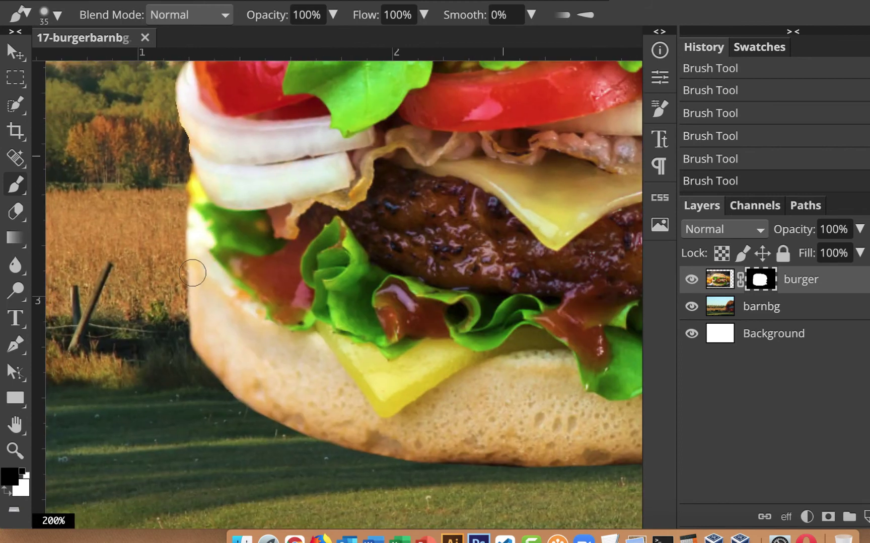
key(x)
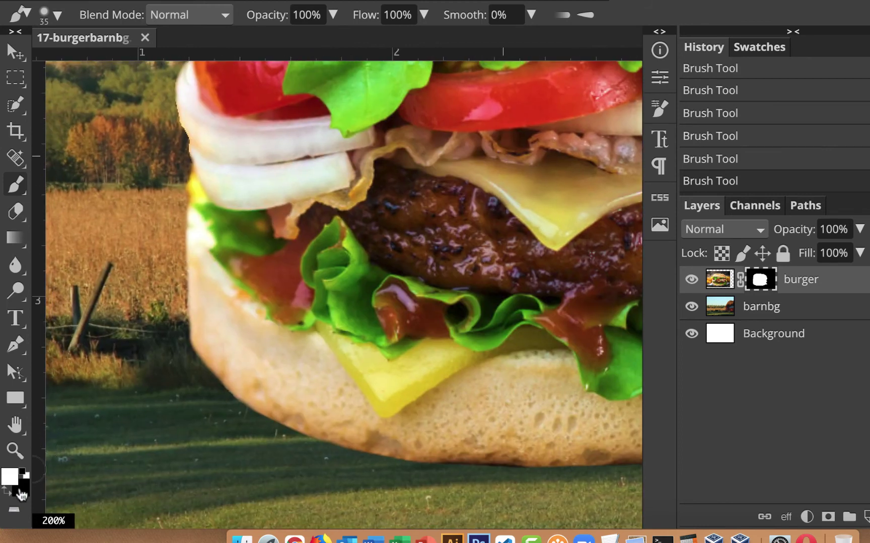
mouse_move(206, 242)
mouse_down()
mouse_move(190, 305)
mouse_move(207, 342)
mouse_move(189, 279)
mouse_move(195, 219)
mouse_up()
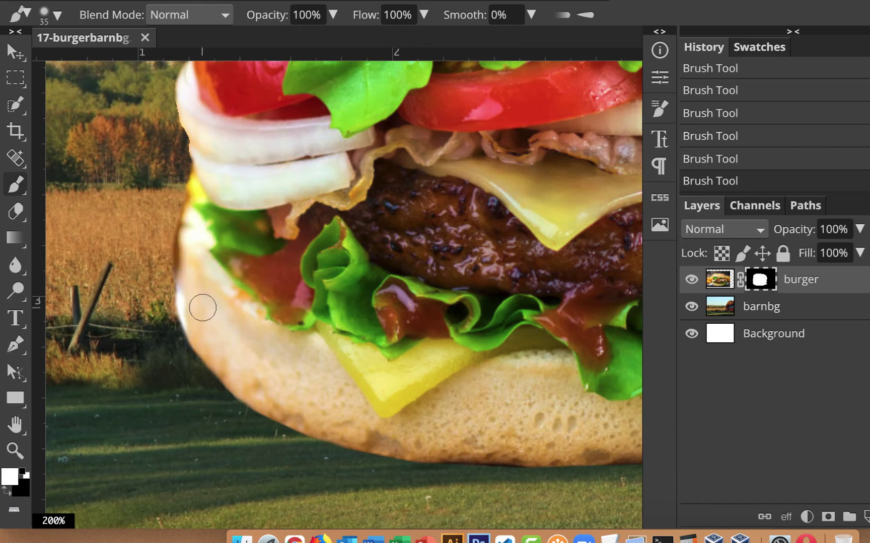
key(x)
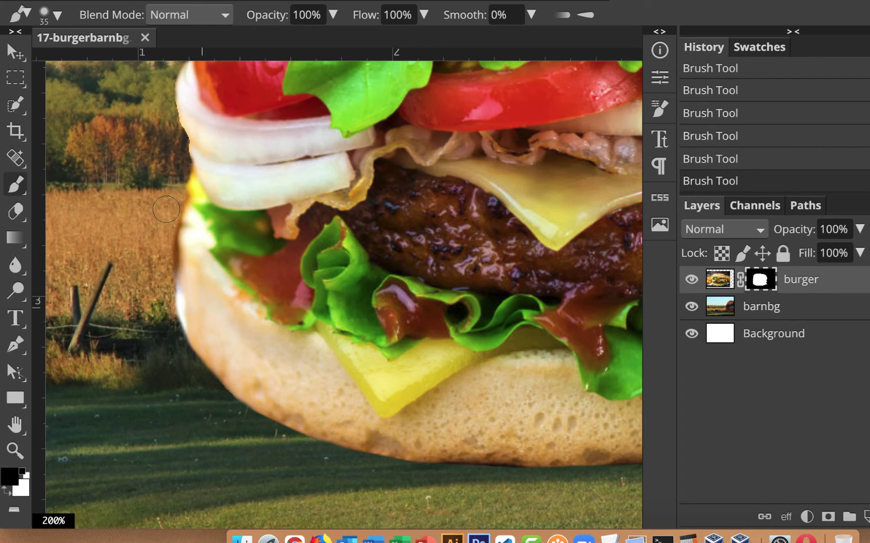
drag(165, 214, 174, 337)
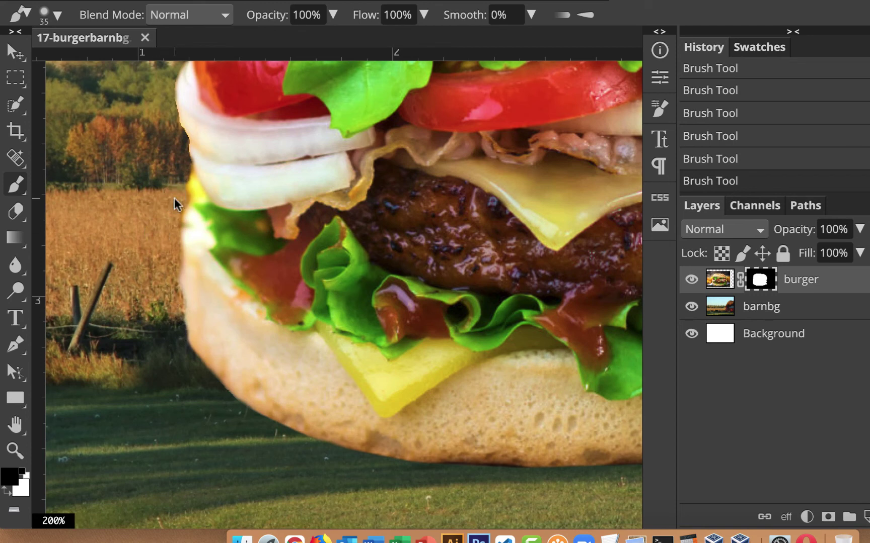
Step: Scale the burger layer proportionally to 123.59% with transform controls and move it to the postcard's lower-left area
key(super+minus)
key(super+minus)
key(super+minus)
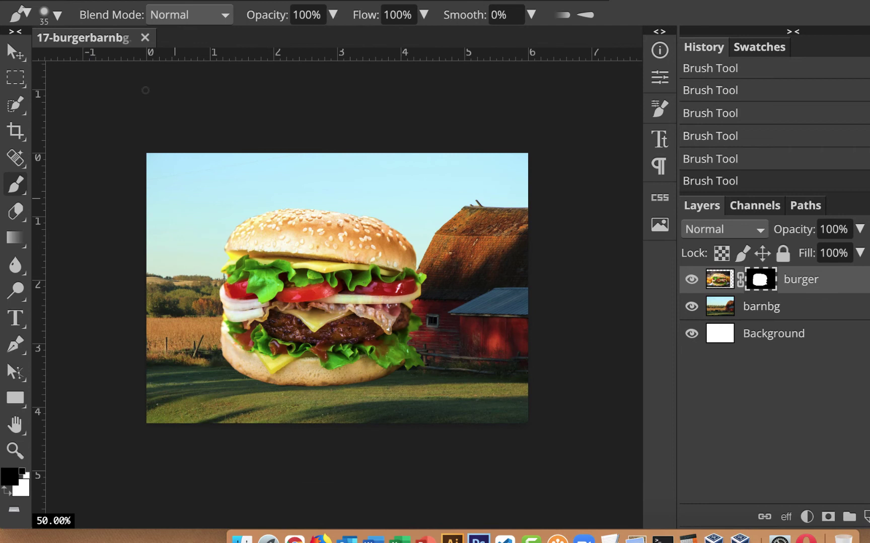
click(15, 52)
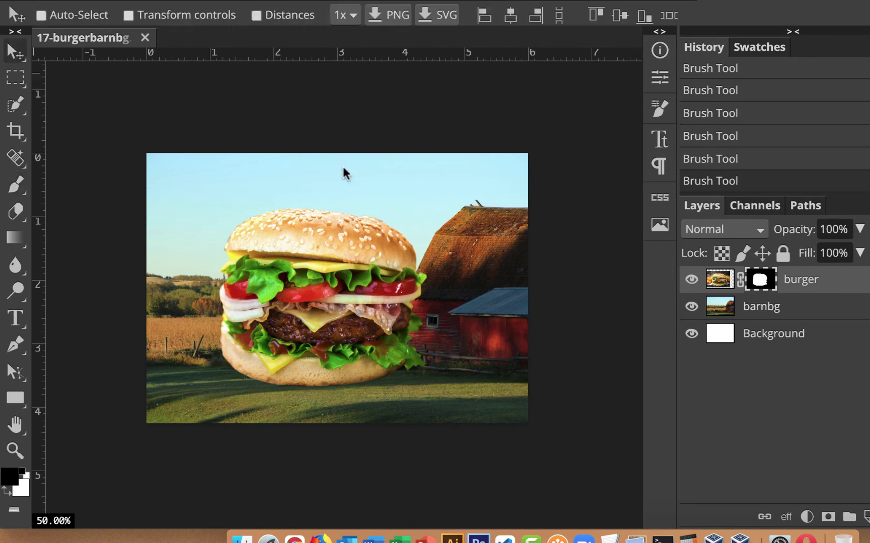
click(128, 15)
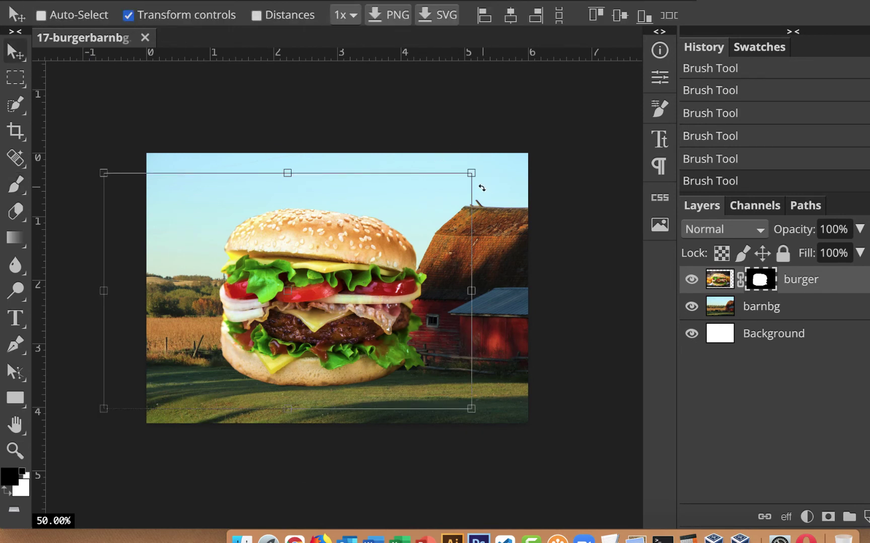
drag(472, 174, 558, 117)
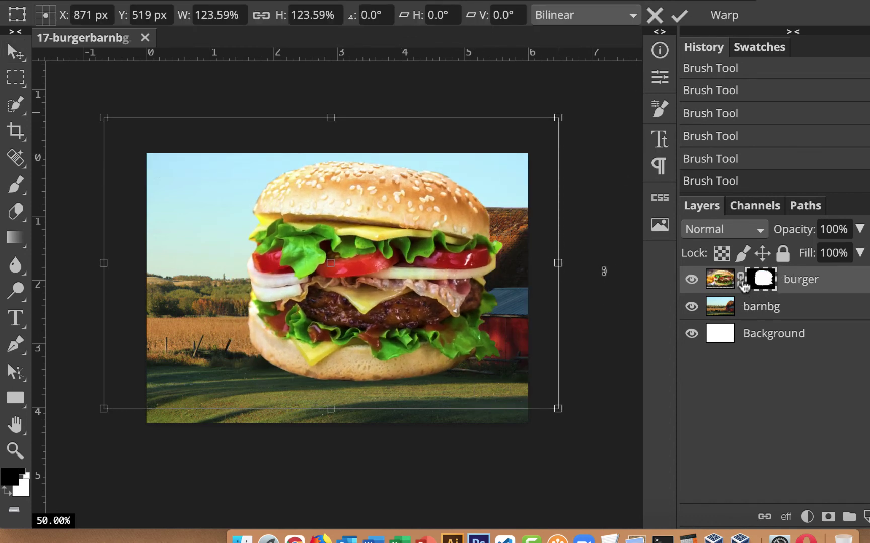
drag(437, 193, 367, 273)
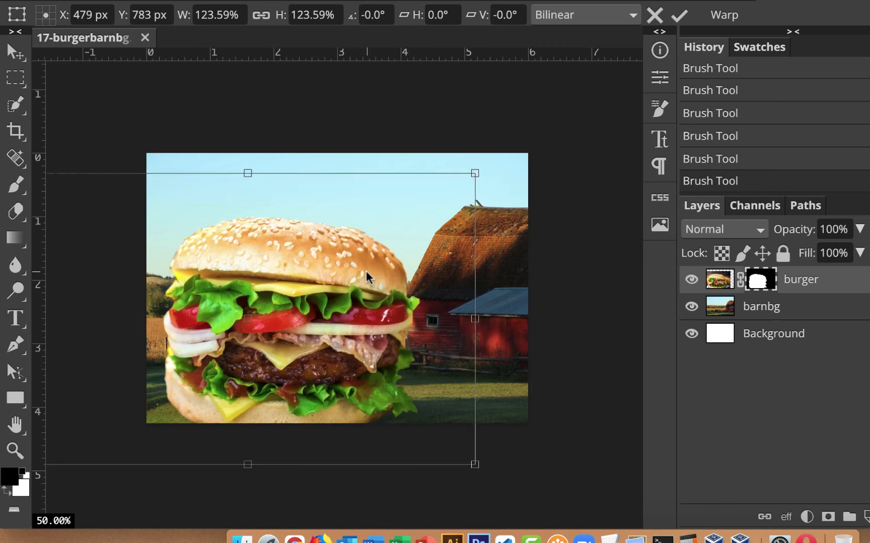
key(Return)
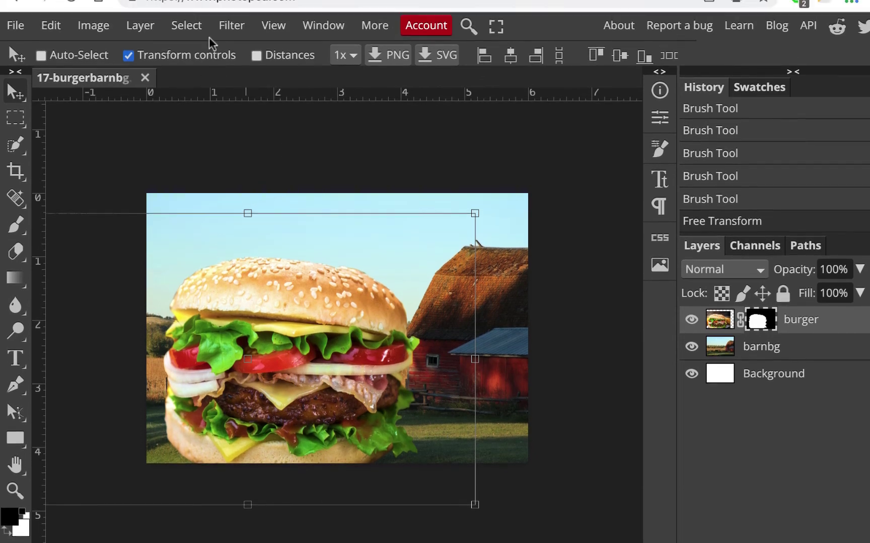
click(231, 25)
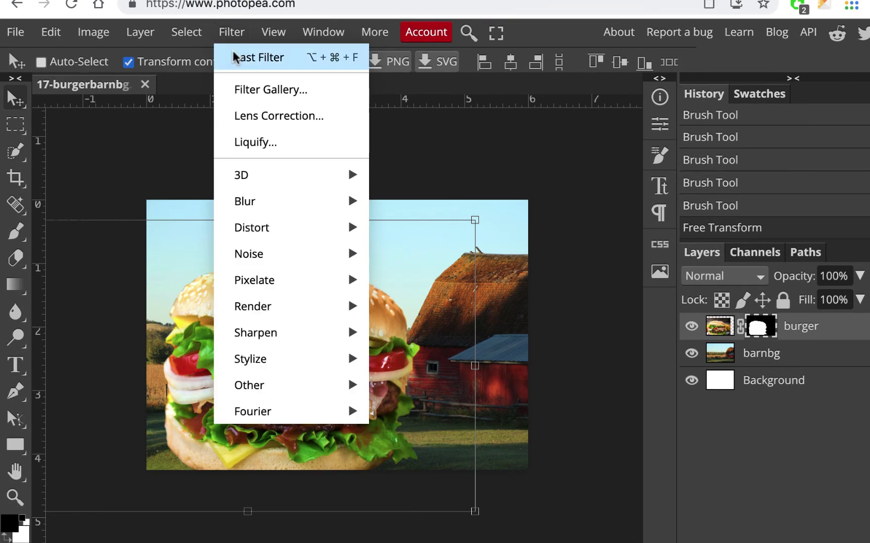
mouse_move(286, 333)
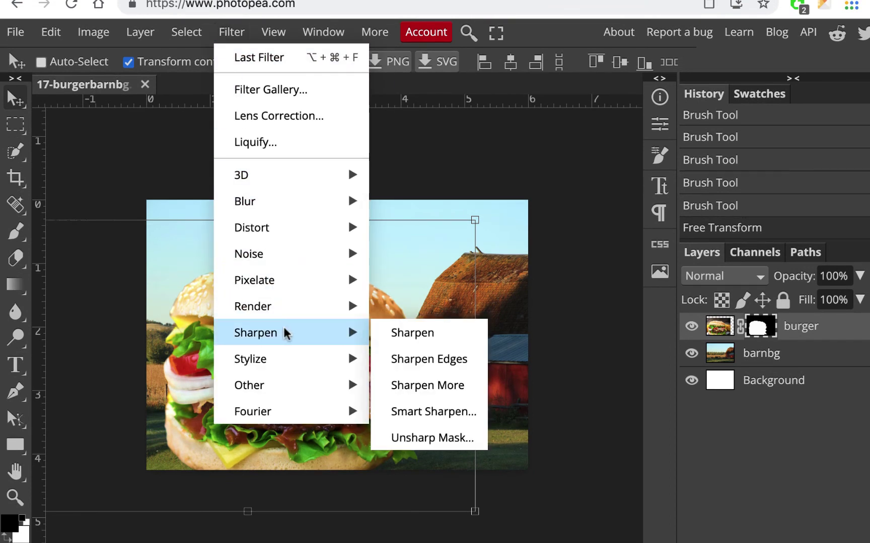
click(425, 438)
drag(318, 174, 697, 133)
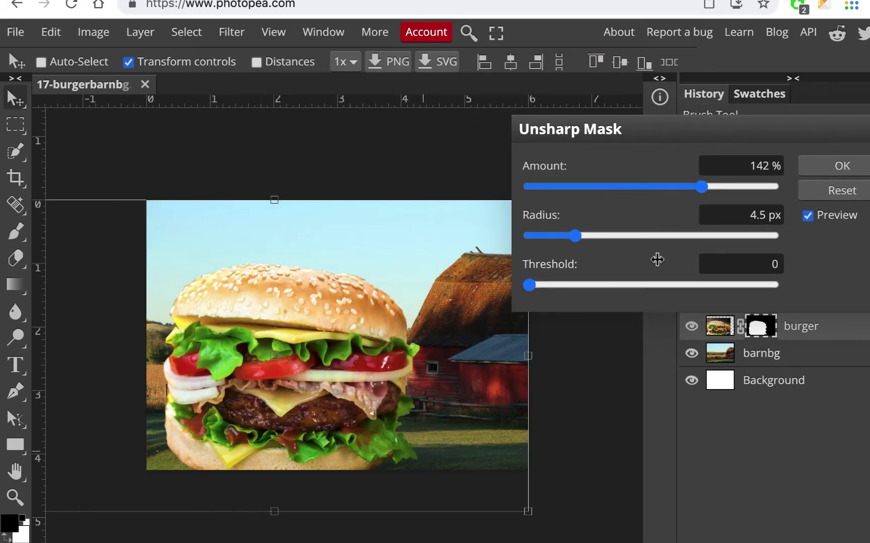
drag(574, 238, 539, 243)
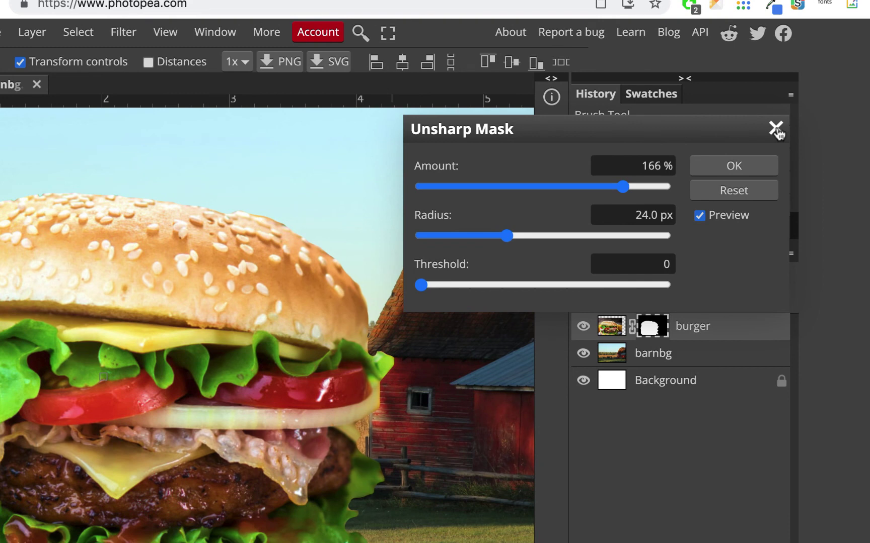
click(776, 130)
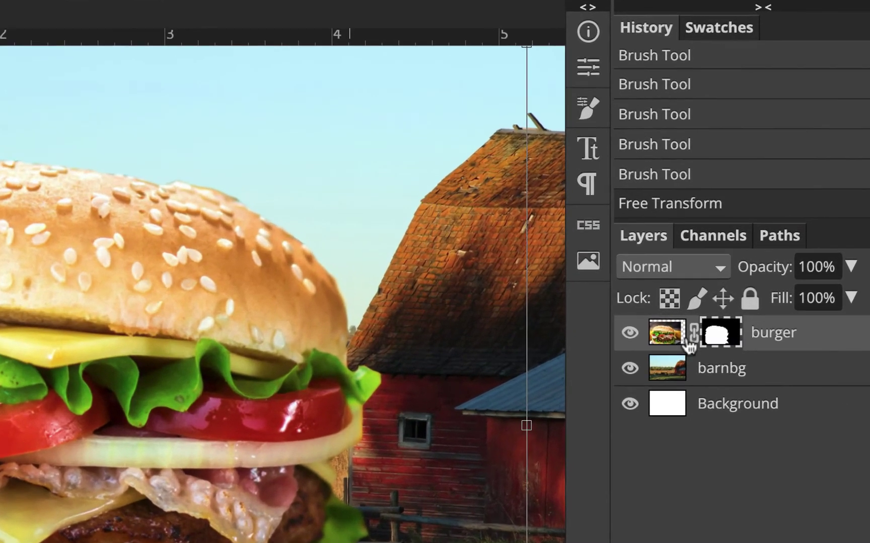
Step: Target the burger layer's image instead of its mask, open the Unsharp Mask filter and compare the burger with and without its preview
click(605, 335)
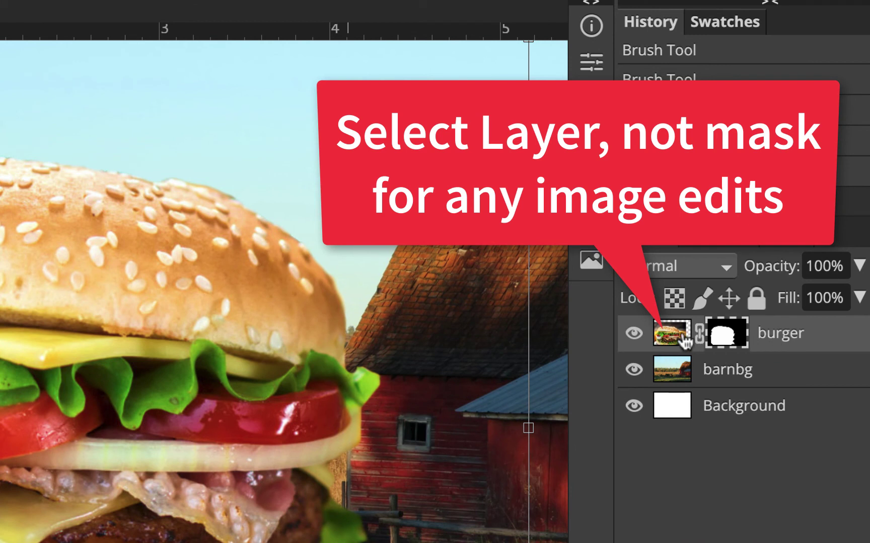
click(673, 338)
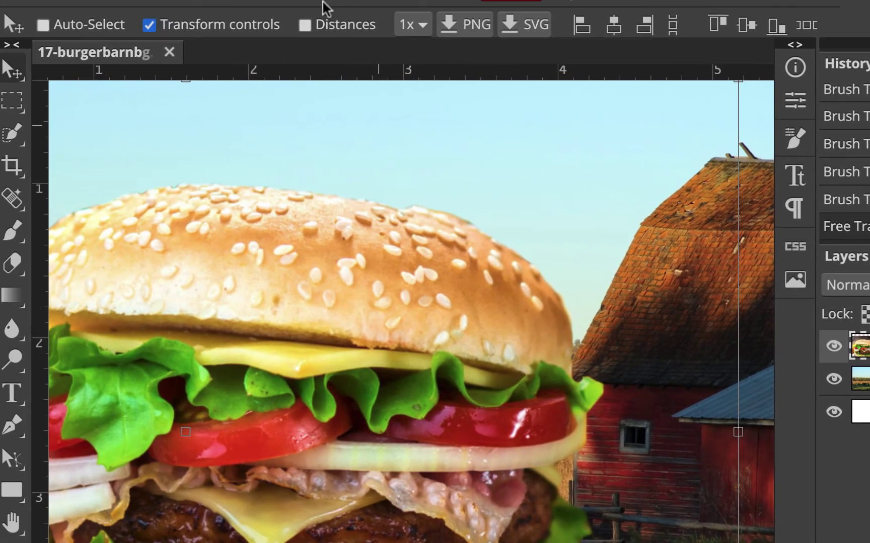
click(288, 2)
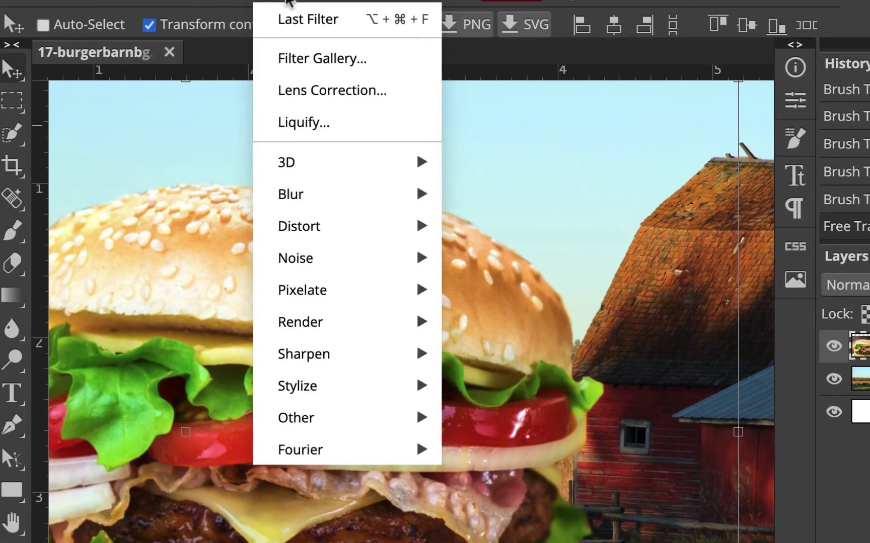
mouse_move(338, 354)
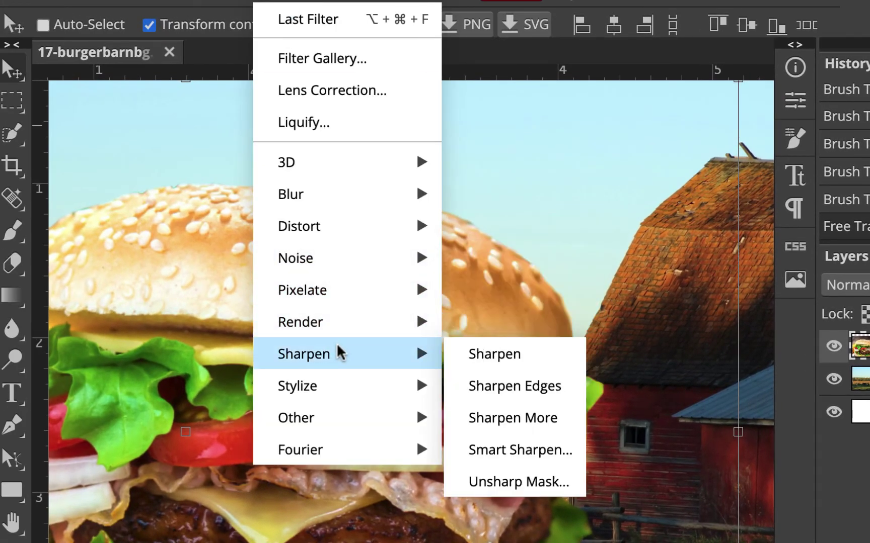
click(534, 482)
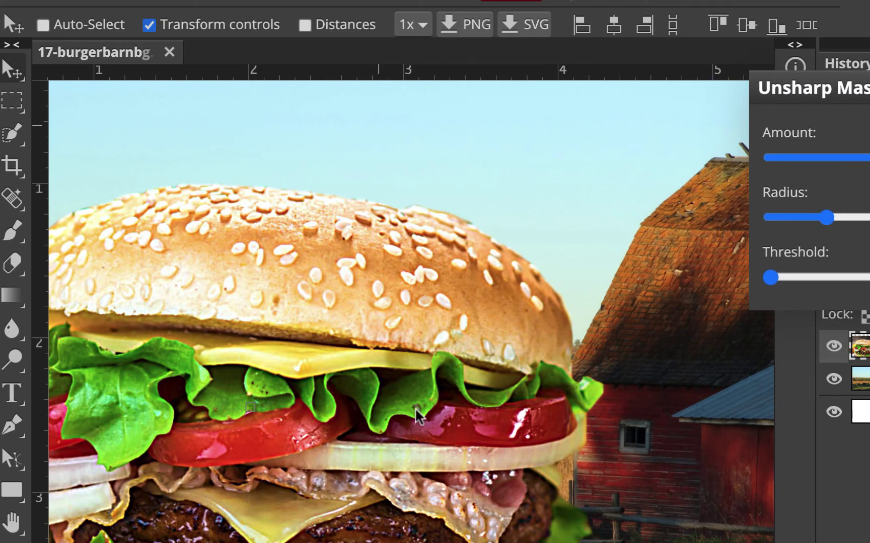
click(869, 153)
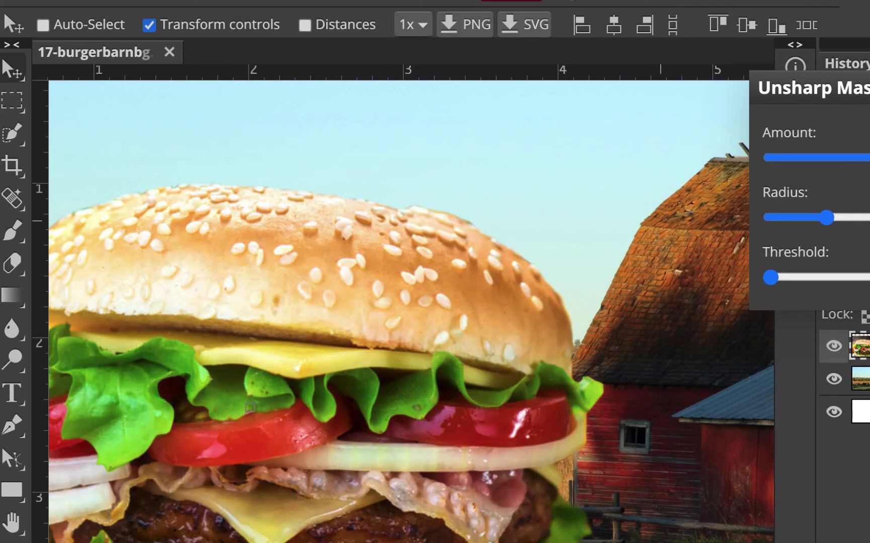
click(869, 156)
click(869, 156)
click(869, 156)
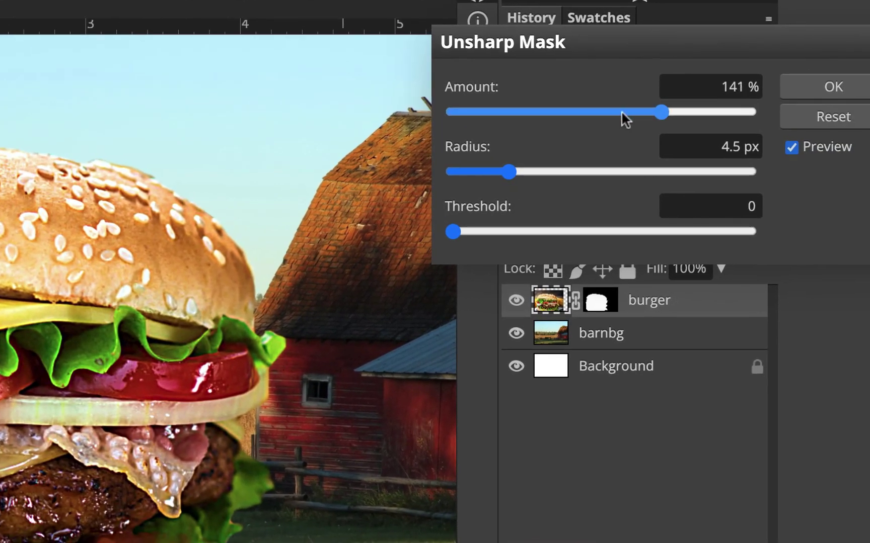
Step: Apply Unsharp Mask to the burger with an amount of 116% and a radius of 3.7 px, checking the preview first
drag(621, 110, 622, 111)
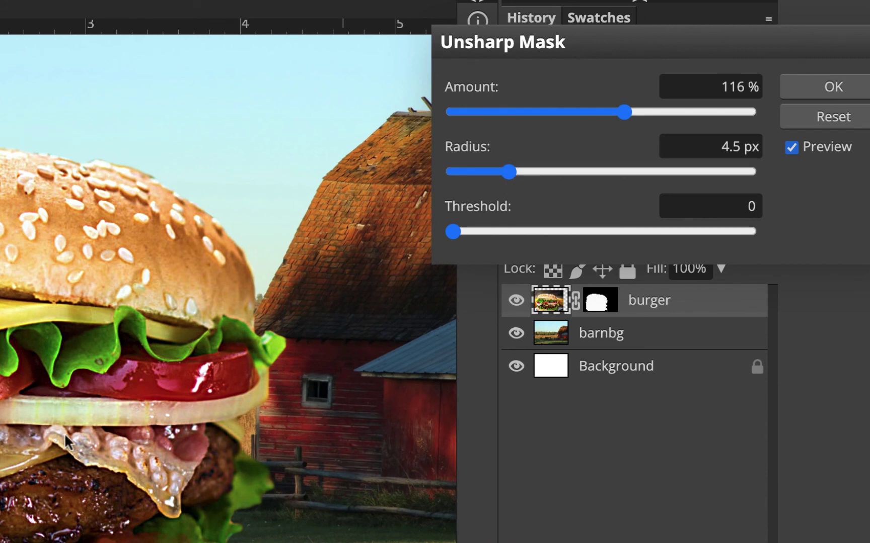
click(504, 175)
click(794, 146)
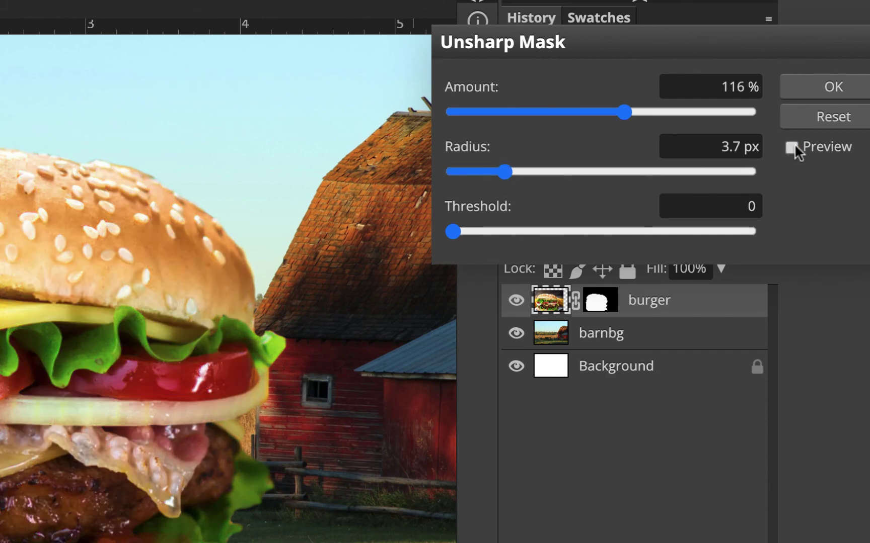
click(792, 147)
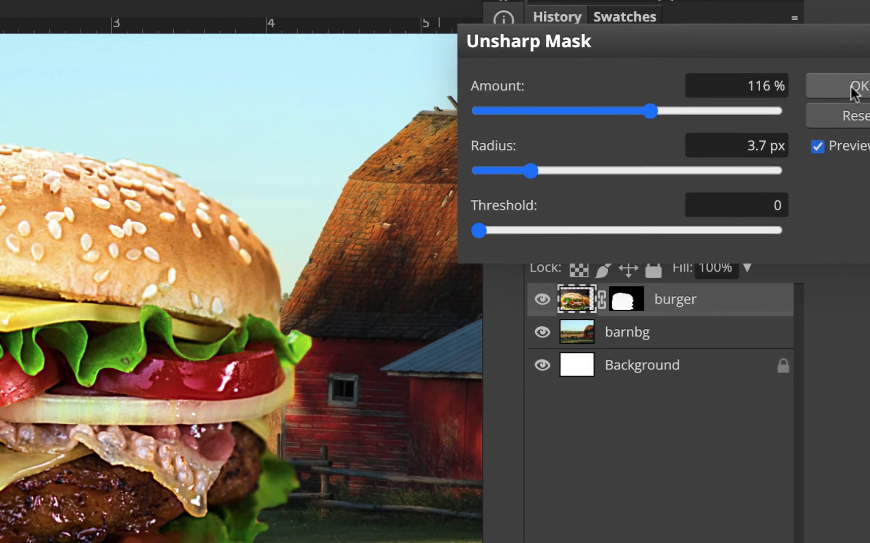
click(811, 86)
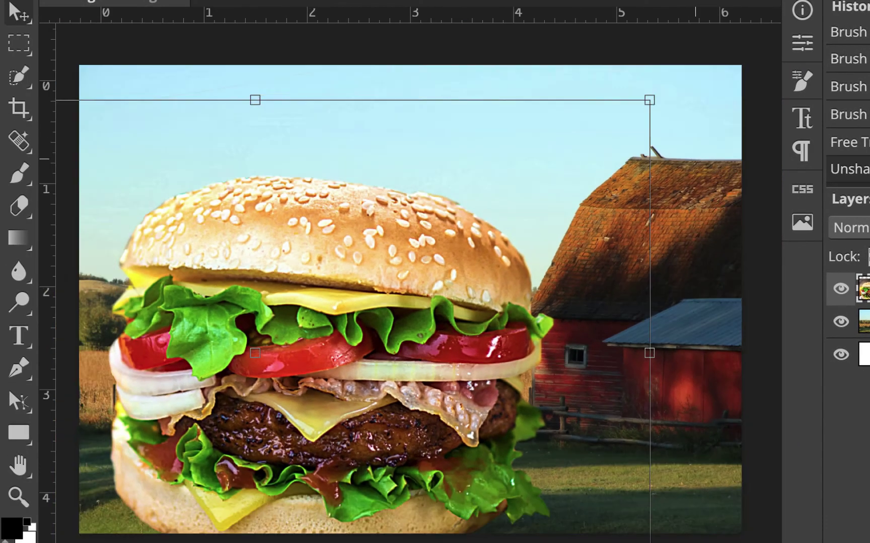
Step: Open the Levels adjustment for the barnbg layer and move its dialog clear of the postcard
key(ctrl+minus)
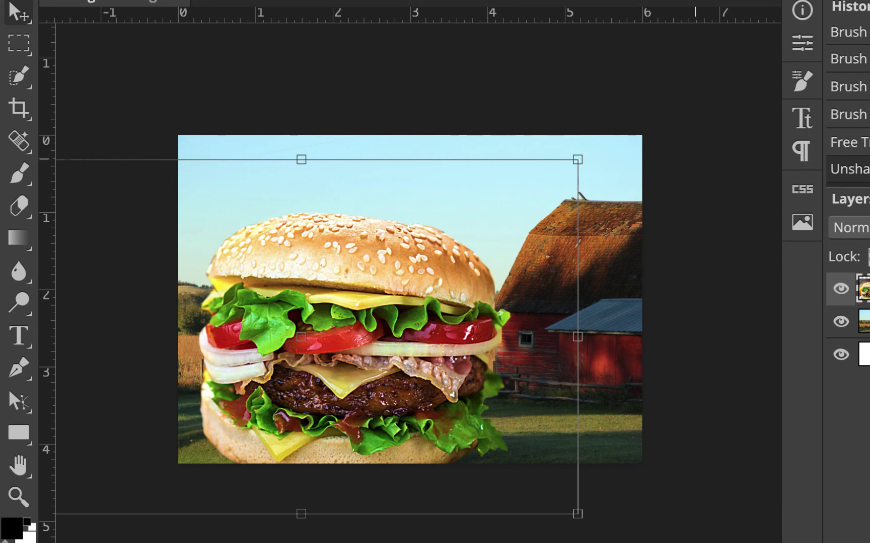
click(863, 322)
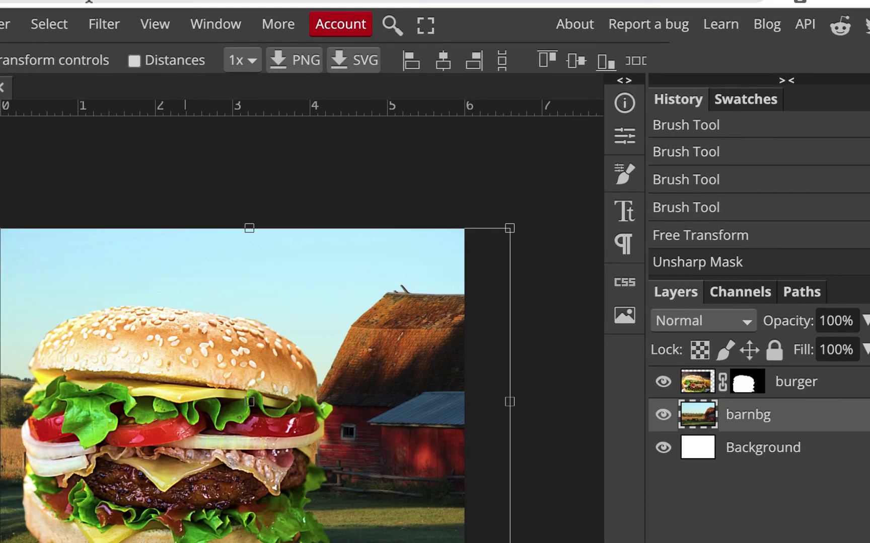
click(43, 23)
mouse_move(93, 102)
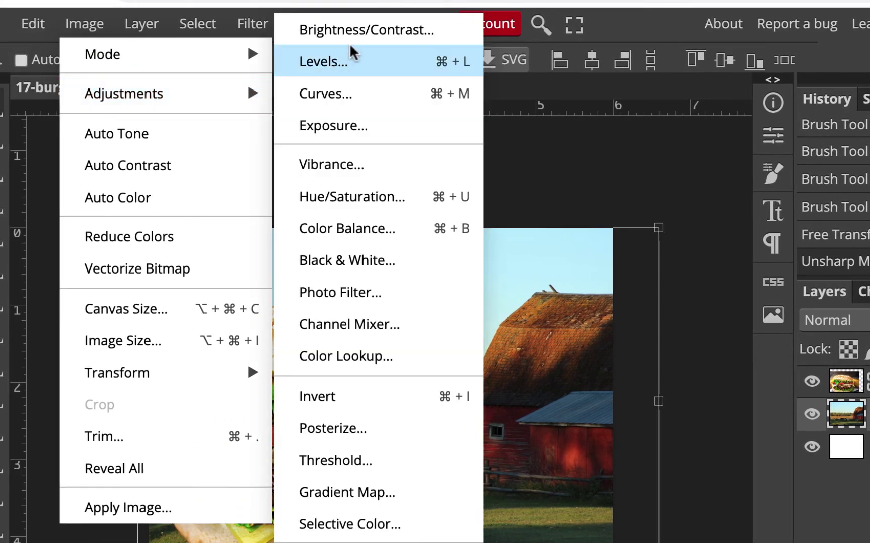
click(322, 61)
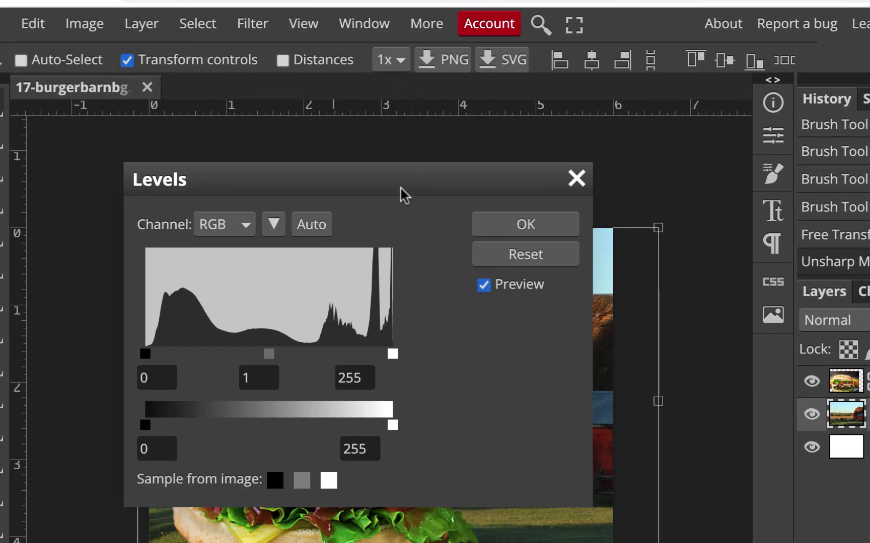
drag(402, 195, 869, 129)
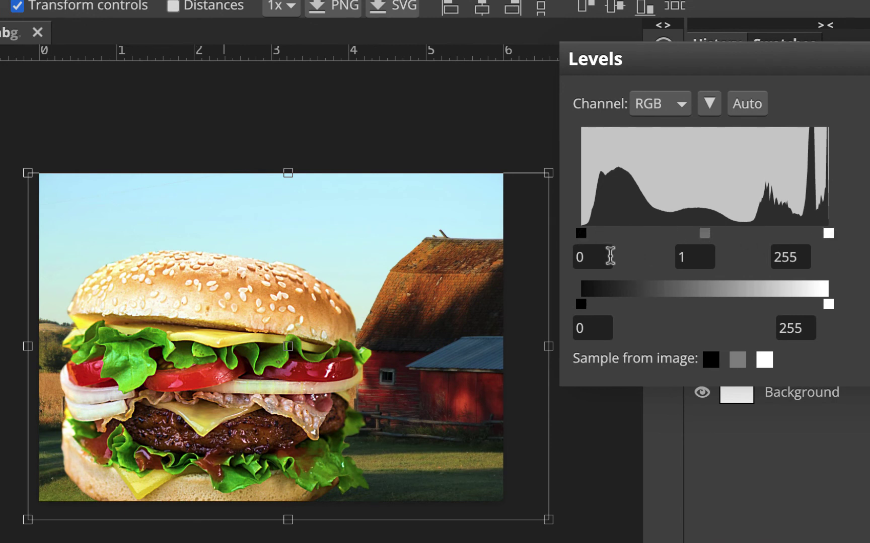
Step: Try Levels black input 27 and white input 208 on the barn photo, and restore them to 0 and 255
drag(582, 234, 609, 241)
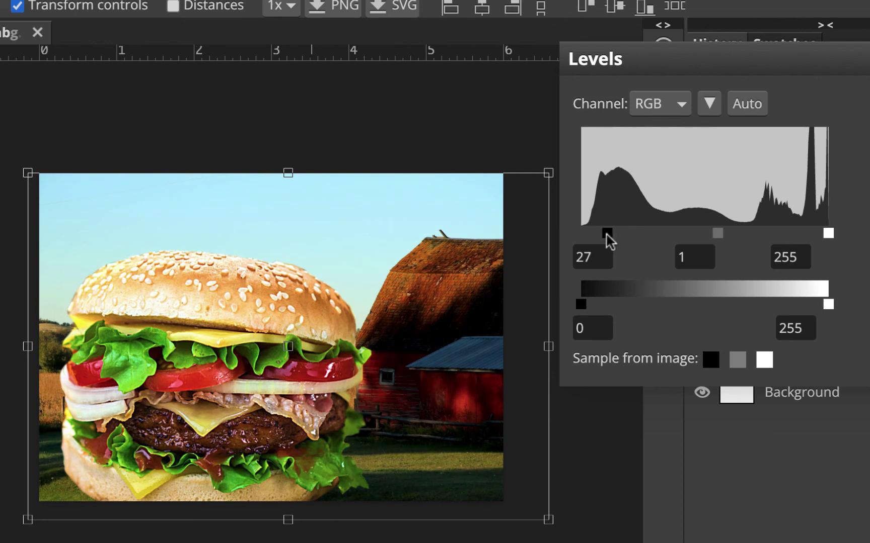
drag(828, 234, 783, 234)
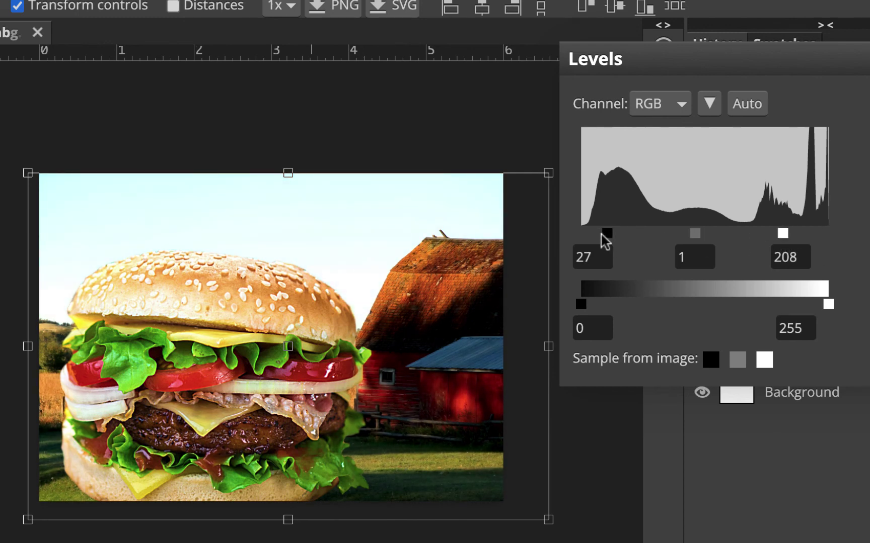
drag(606, 236, 579, 236)
drag(781, 234, 841, 242)
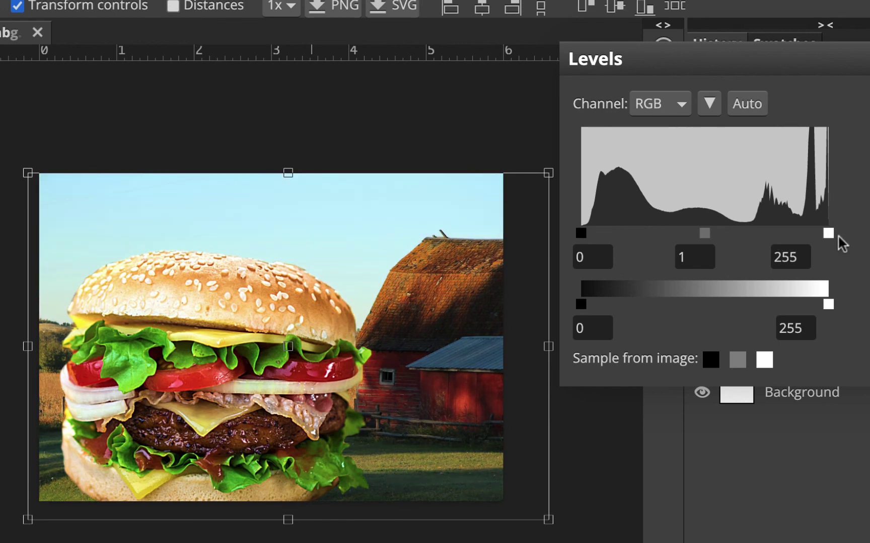
Step: Brighten the barn photo's midtones by setting the Levels midtone value to 1.52 and apply the adjustment
drag(704, 233, 681, 233)
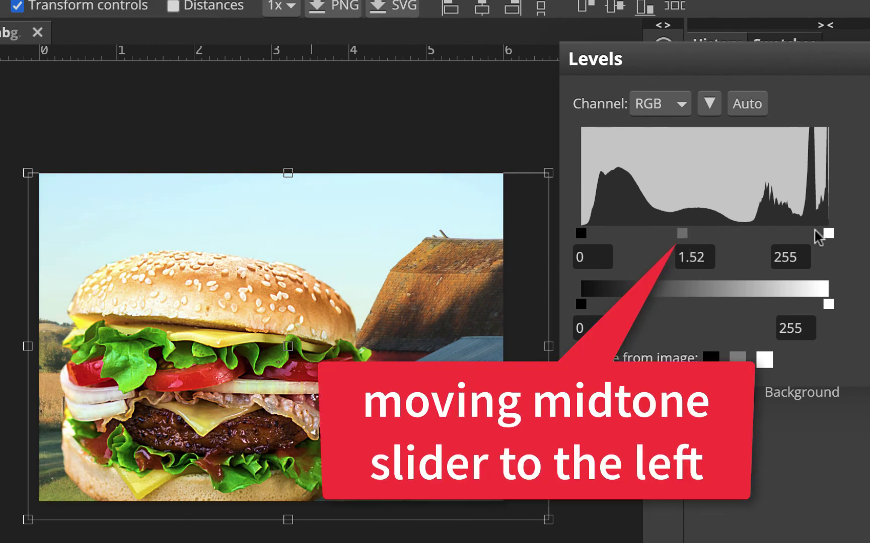
mouse_move(827, 233)
mouse_down()
mouse_move(801, 235)
mouse_move(832, 234)
mouse_up()
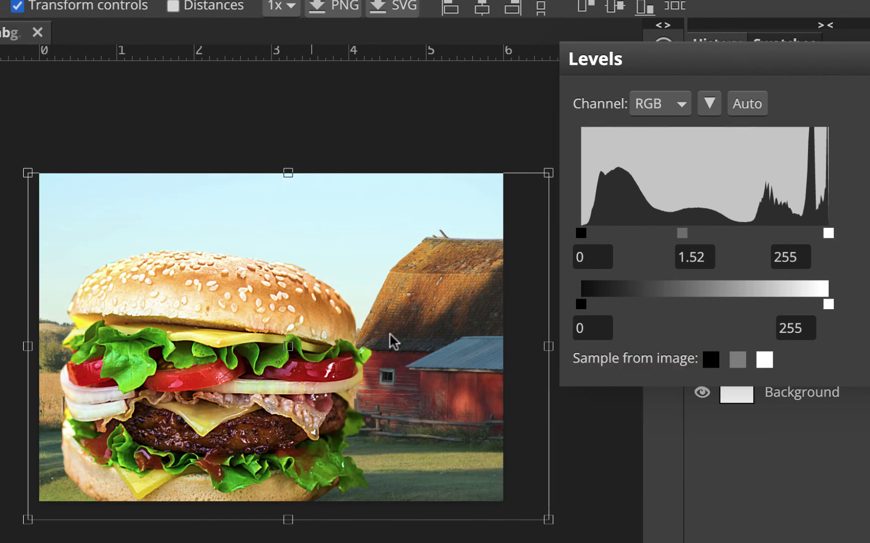
key(Return)
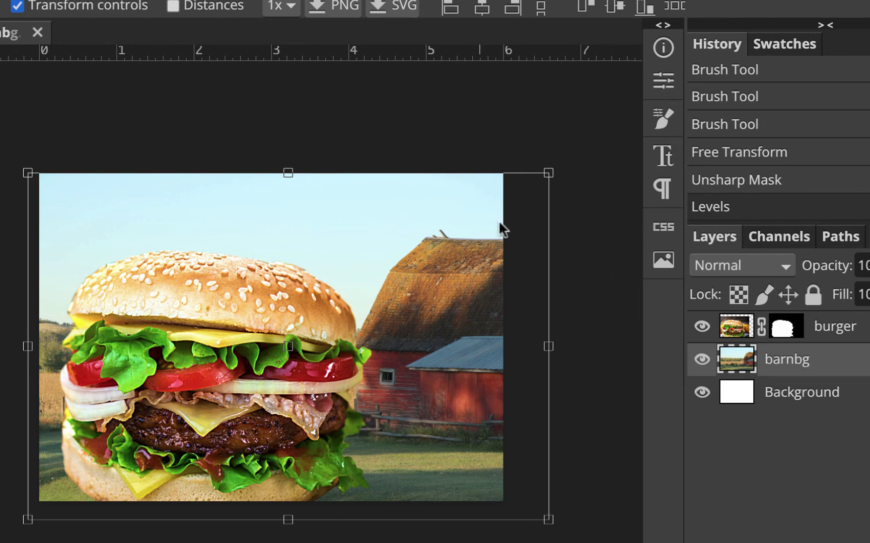
Step: Move the barnbg layer slightly down, leaving a gap above the sky, and open Liquify with a brush size of 263
drag(471, 218, 473, 235)
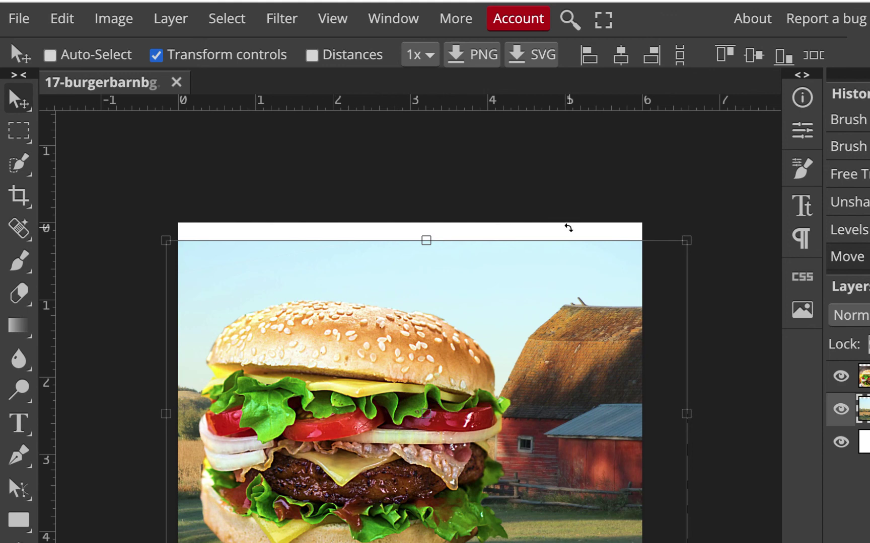
click(295, 23)
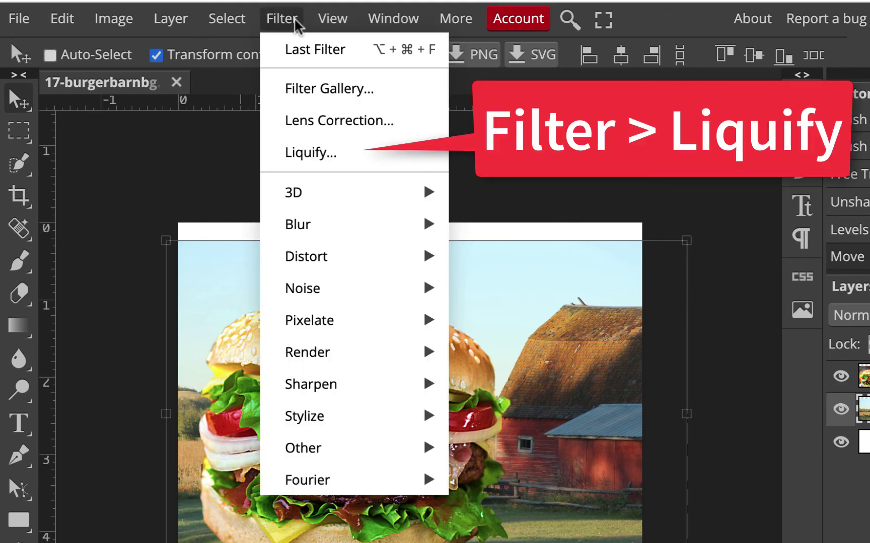
click(305, 157)
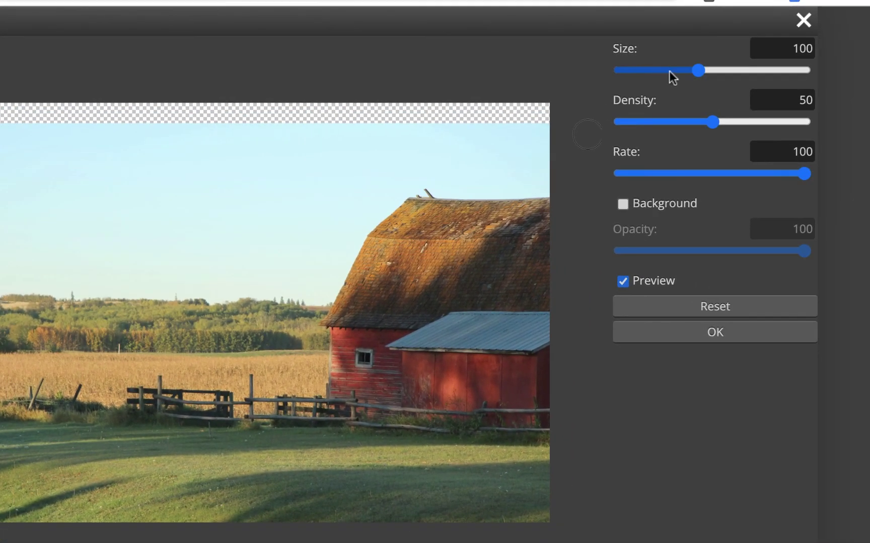
drag(698, 70, 733, 70)
Step: Push the sky upward in Liquify across the photo's full width to fill the transparent strip above it, and apply the filter
drag(251, 151, 252, 91)
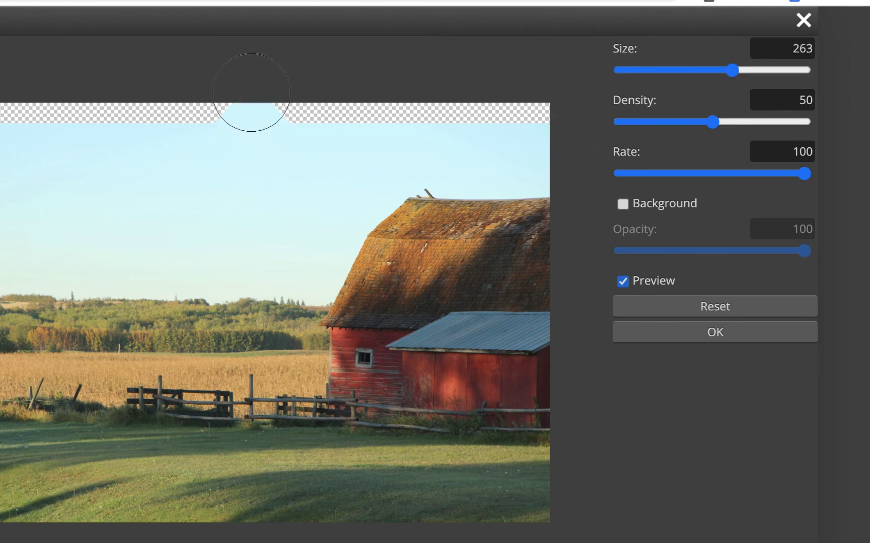
mouse_move(223, 148)
mouse_down()
mouse_move(189, 88)
mouse_move(150, 140)
mouse_move(131, 95)
mouse_up()
mouse_move(201, 95)
mouse_down()
mouse_move(160, 132)
mouse_move(150, 84)
mouse_move(113, 113)
mouse_move(100, 86)
mouse_up()
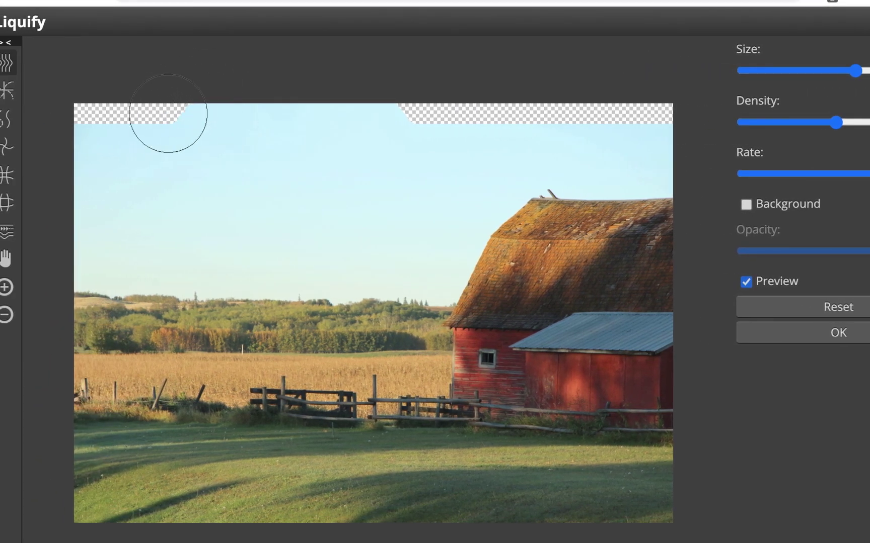
mouse_move(154, 86)
mouse_down()
mouse_move(145, 113)
mouse_move(135, 75)
mouse_move(112, 113)
mouse_move(105, 81)
mouse_move(94, 113)
mouse_move(74, 80)
mouse_up()
mouse_move(481, 63)
mouse_down()
mouse_move(489, 104)
mouse_move(482, 121)
mouse_move(487, 74)
mouse_move(443, 111)
mouse_move(445, 66)
mouse_move(411, 118)
mouse_move(422, 64)
mouse_move(435, 101)
mouse_move(456, 77)
mouse_move(471, 77)
mouse_move(505, 105)
mouse_move(558, 61)
mouse_move(559, 117)
mouse_move(608, 53)
mouse_move(580, 118)
mouse_move(551, 84)
mouse_move(543, 105)
mouse_move(536, 98)
mouse_move(598, 136)
mouse_move(602, 95)
mouse_move(636, 122)
mouse_move(652, 79)
mouse_move(645, 110)
mouse_move(689, 79)
mouse_up()
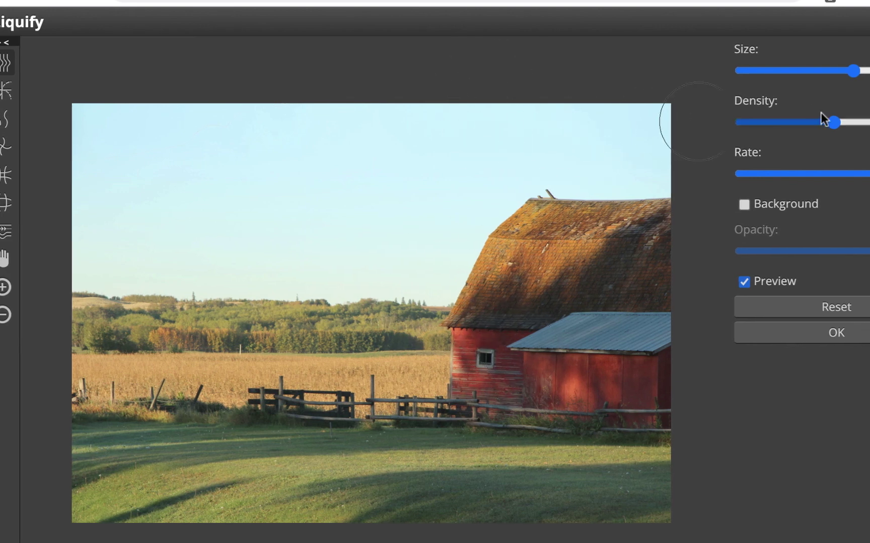
click(801, 334)
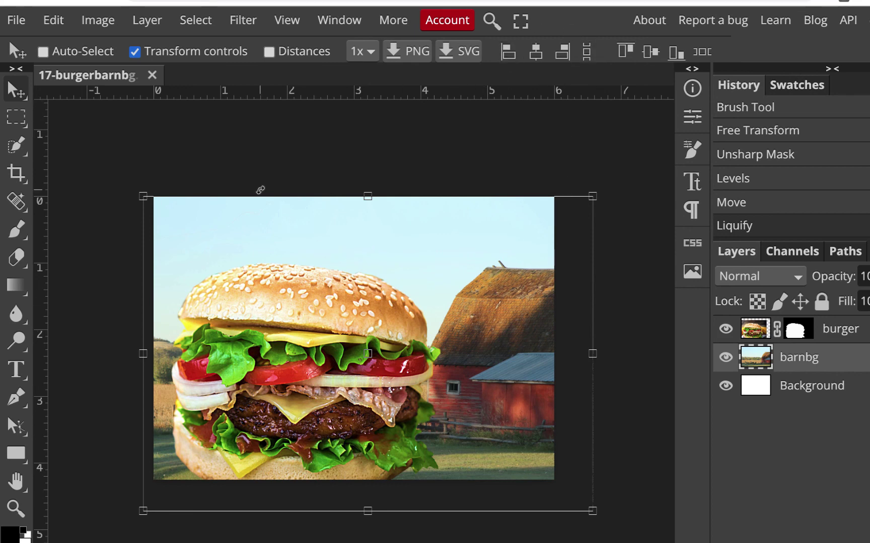
Step: Save the document as 17-burgerbarnbg.psd in the Notes folder inside Fall2021 > grd131g2, and close the document
click(20, 22)
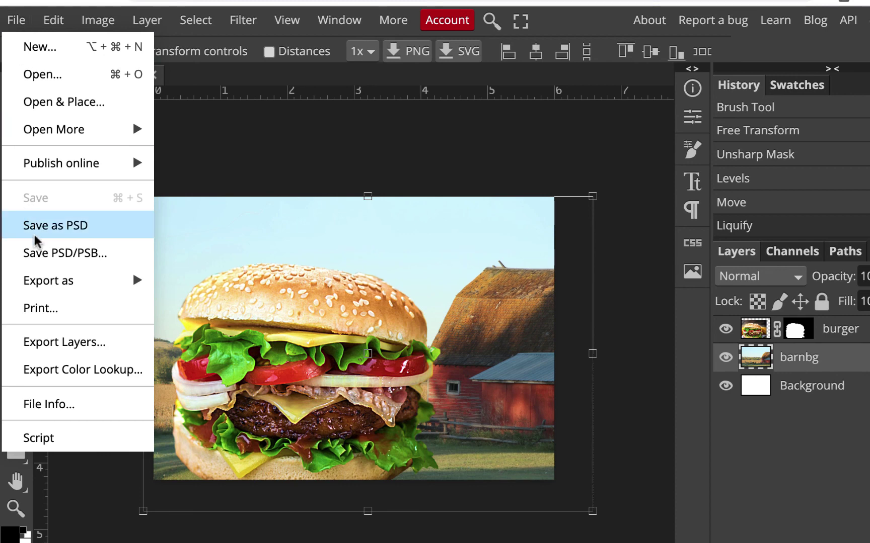
click(10, 232)
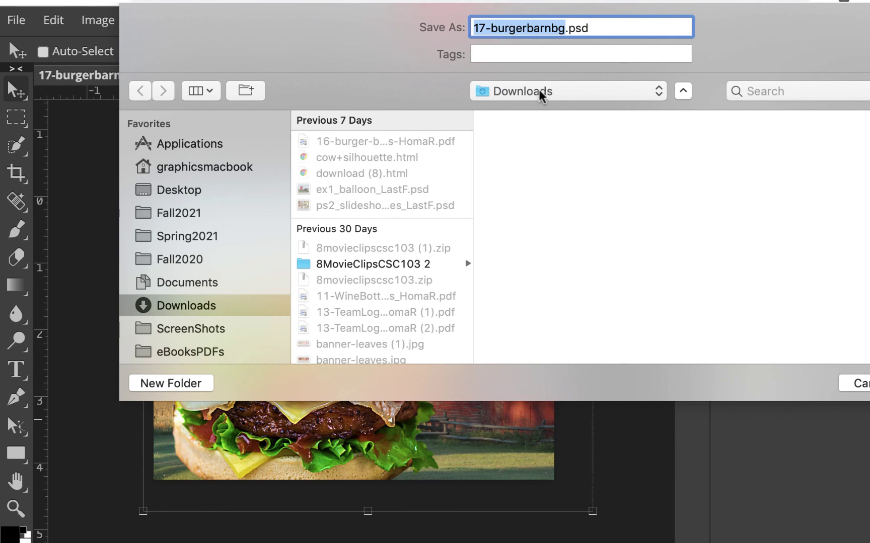
click(189, 191)
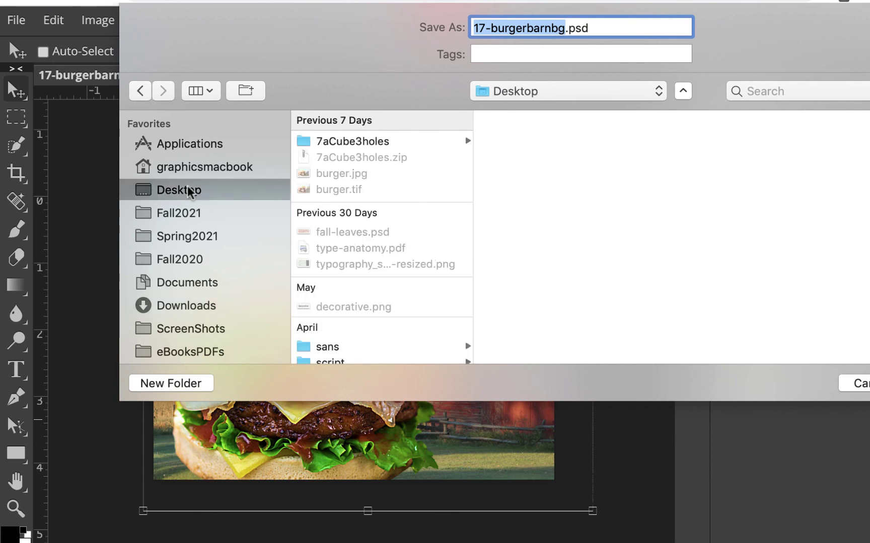
click(184, 215)
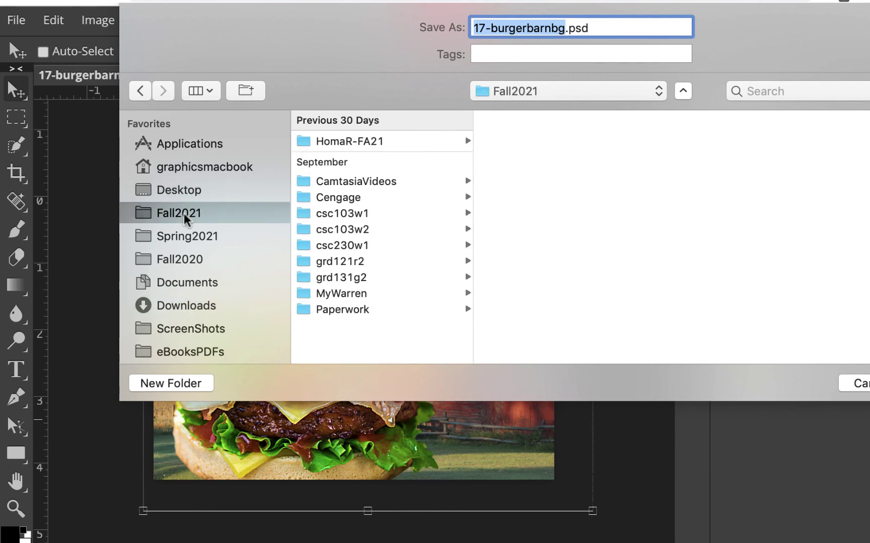
click(369, 278)
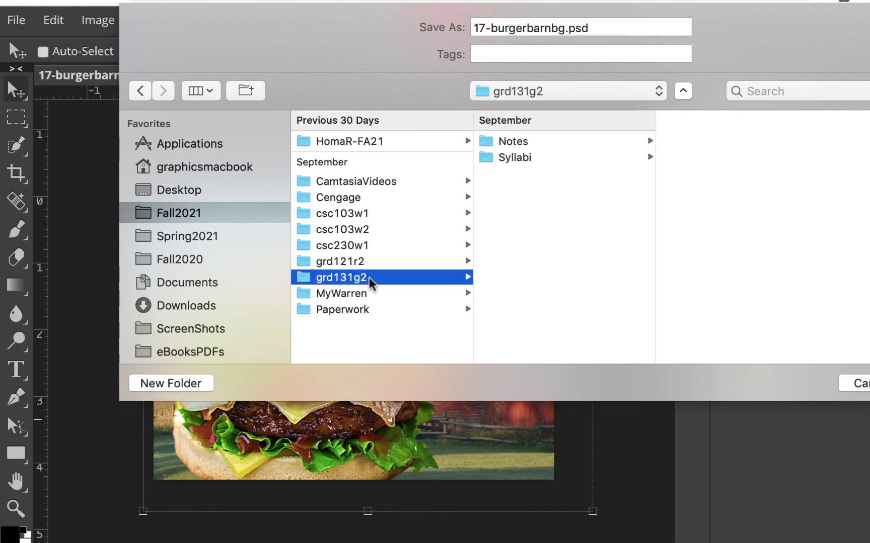
click(510, 146)
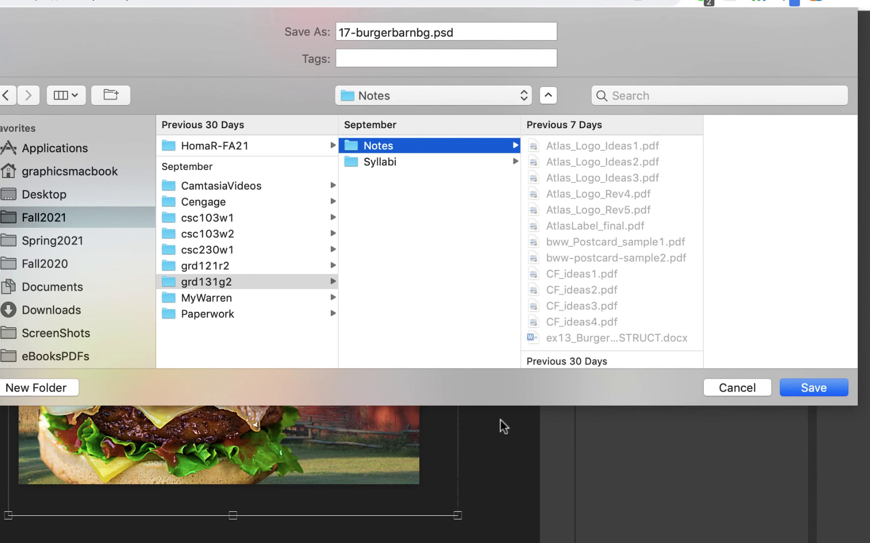
click(812, 391)
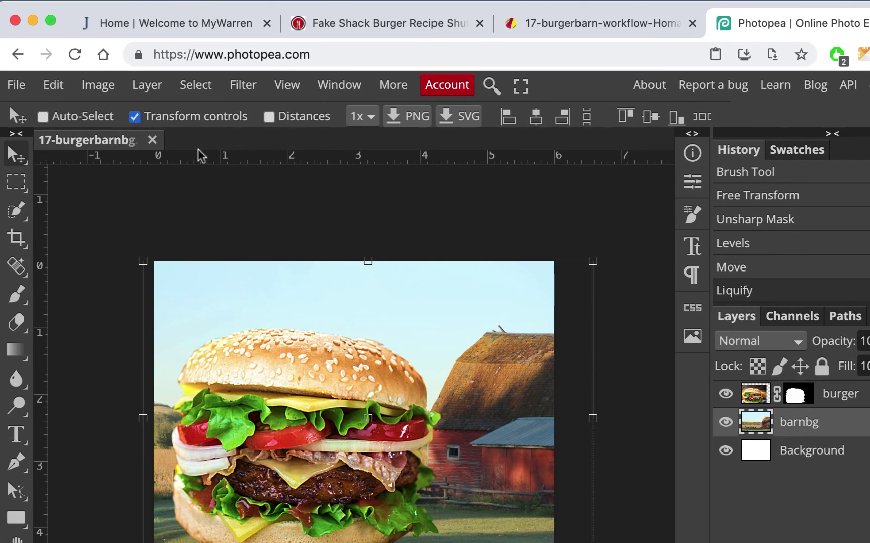
click(152, 141)
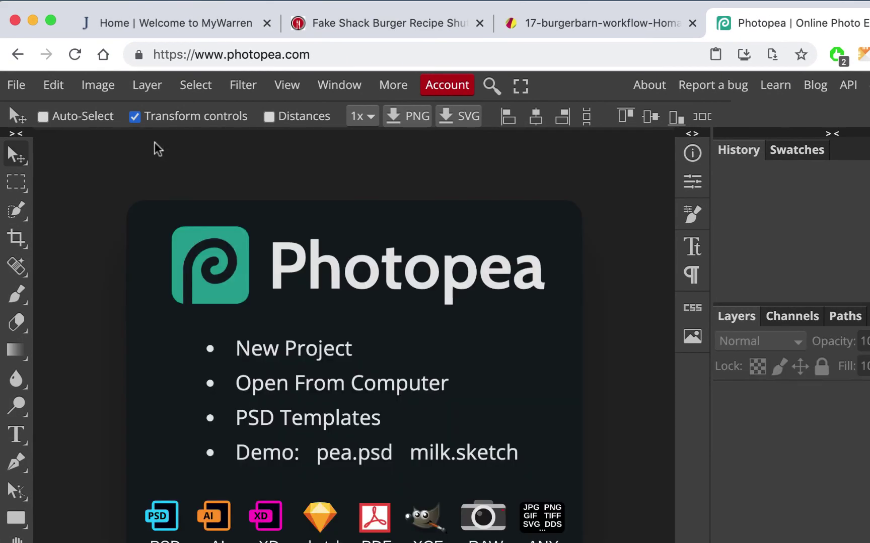